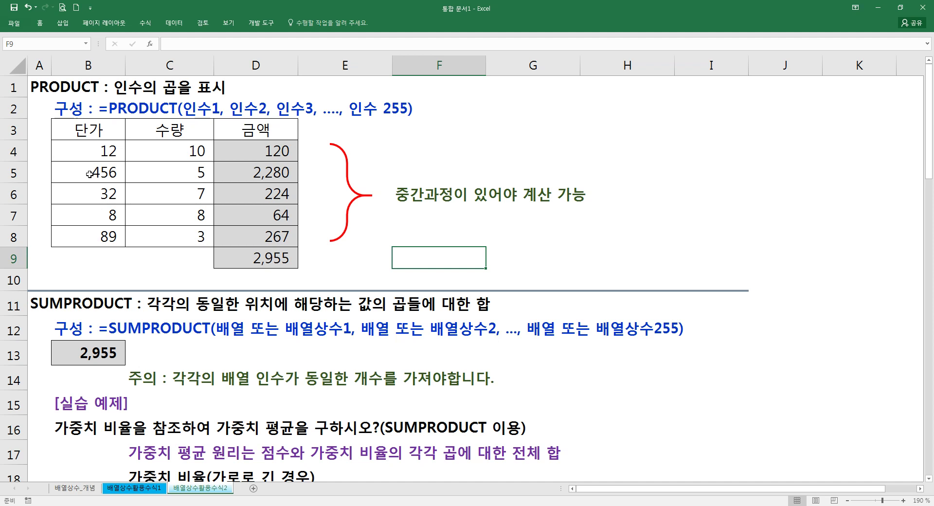
Examine the PRODUCT formula in D4 and the cells it references, leaving the formula as it is.
{"action": "left_click", "coordinate": [50, 88]}
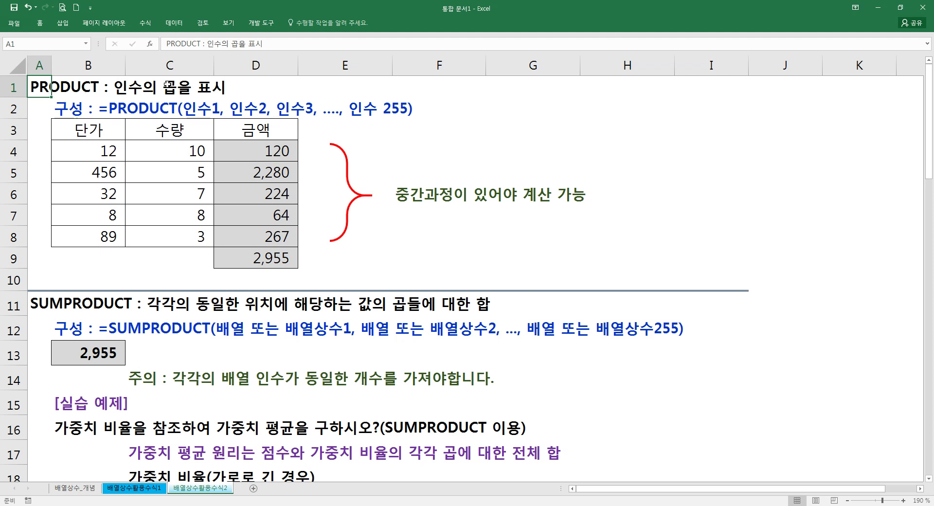
{"action": "left_click", "coordinate": [105, 150]}
{"action": "double_click", "coordinate": [237, 152]}
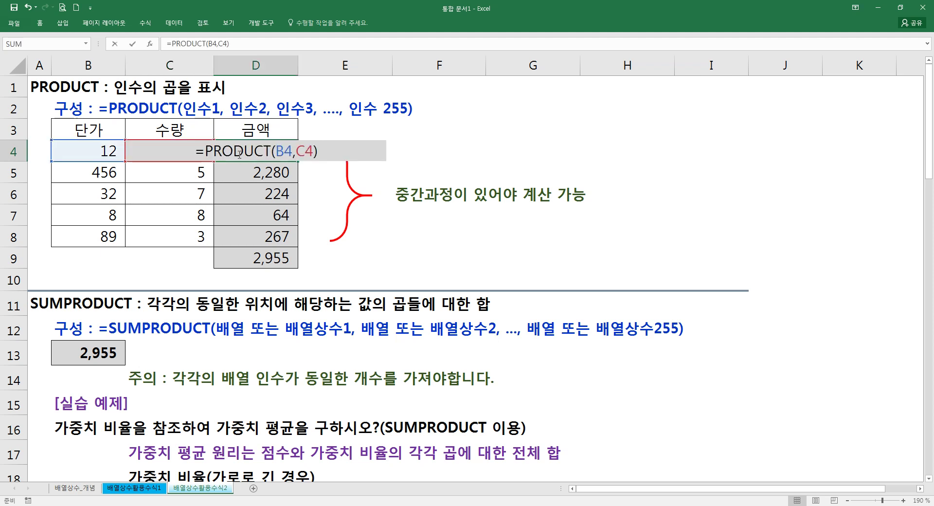
{"action": "left_click_drag", "start_coordinate": [197, 152], "coordinate": [325, 152]}
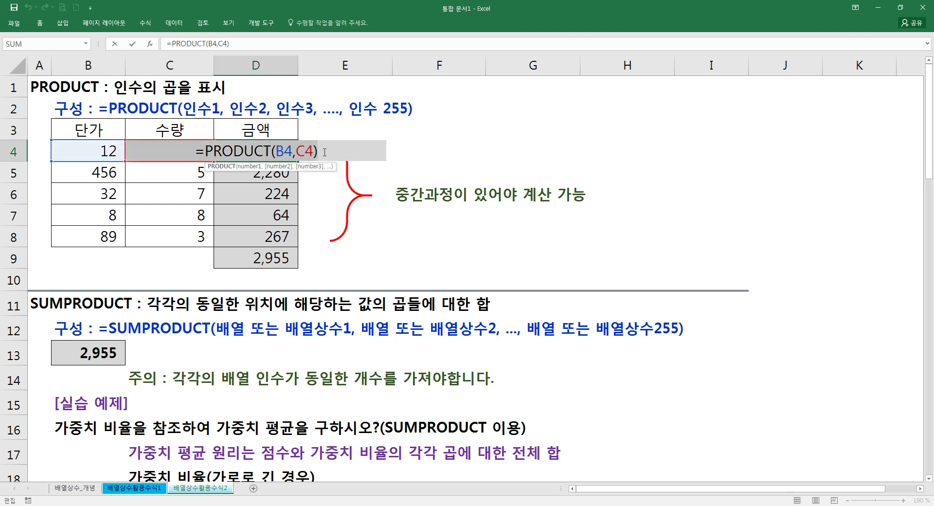
{"action": "left_click", "coordinate": [325, 152]}
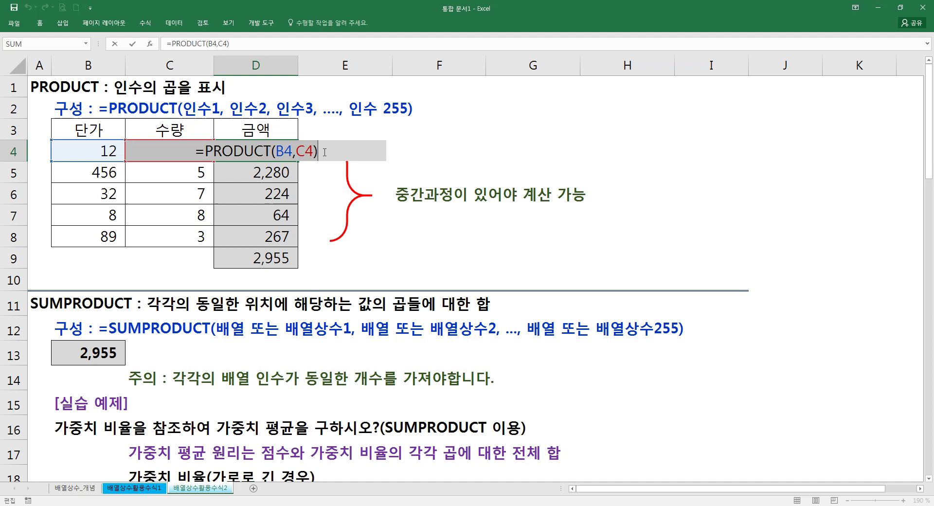
{"action": "key", "text": "ctrl+Return"}
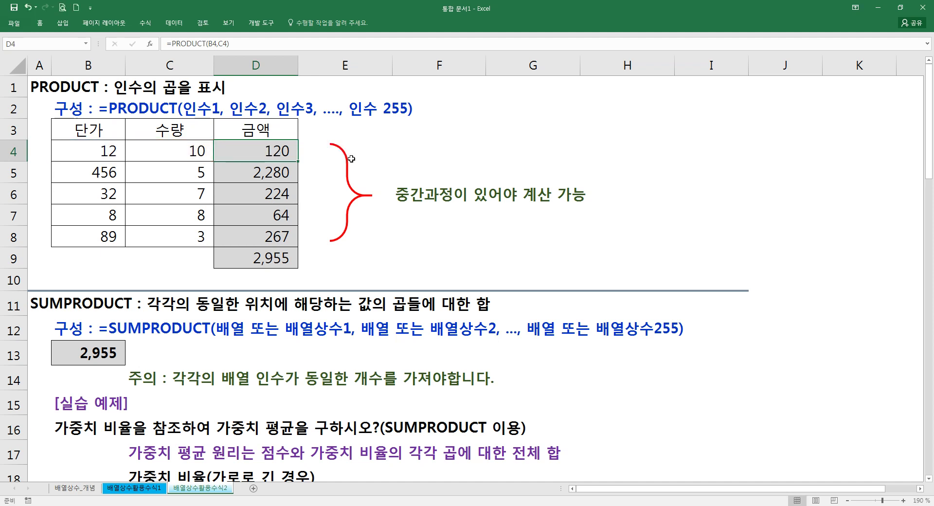
Enter =B4*C4 in H4 and fill the formula down to H8.
{"action": "left_click", "coordinate": [635, 149]}
{"action": "type", "text": "="}
{"action": "left_click", "coordinate": [104, 151]}
{"action": "type", "text": "*"}
{"action": "left_click", "coordinate": [167, 154]}
{"action": "key", "text": "Return"}
{"action": "left_click", "coordinate": [611, 145]}
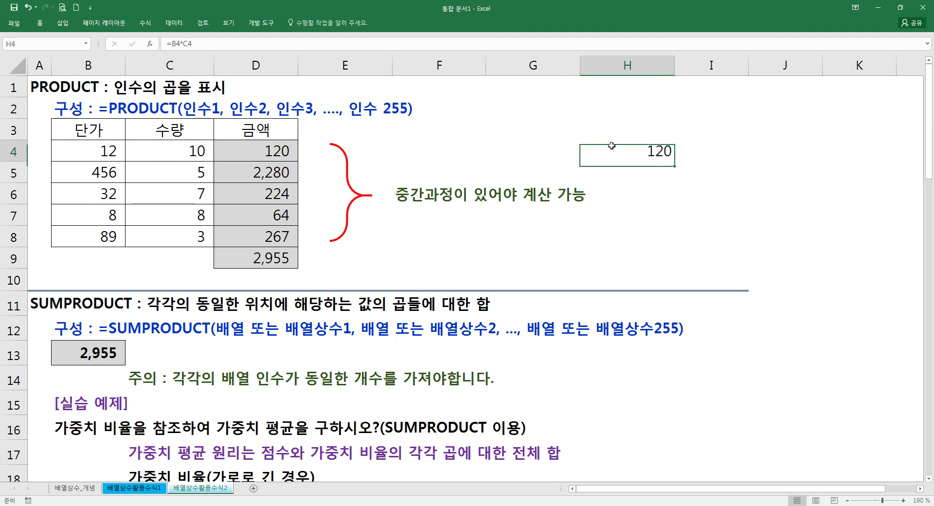
{"action": "left_click_drag", "start_coordinate": [676, 162], "coordinate": [666, 252]}
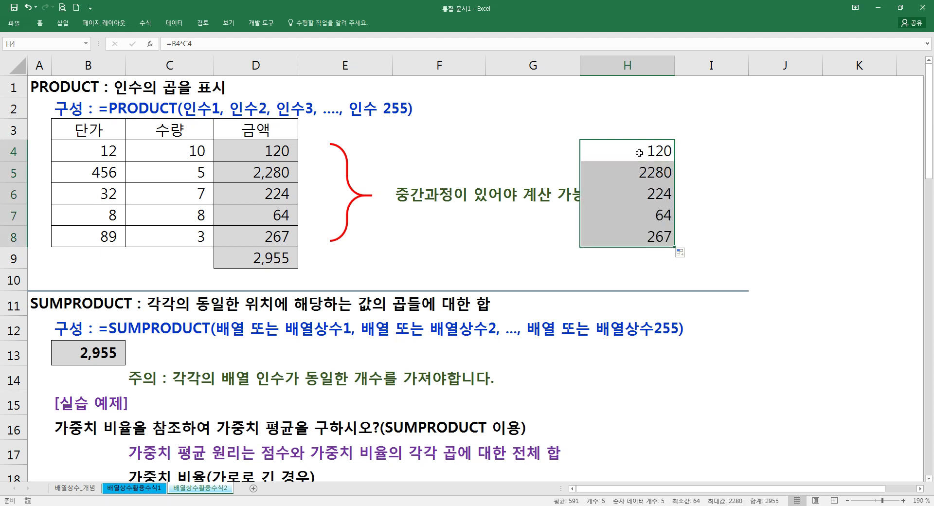
Clear the multiplication formulas from H4:H8.
{"action": "left_click_drag", "start_coordinate": [639, 152], "coordinate": [640, 225]}
{"action": "key", "text": "Delete"}
{"action": "left_click", "coordinate": [476, 162]}
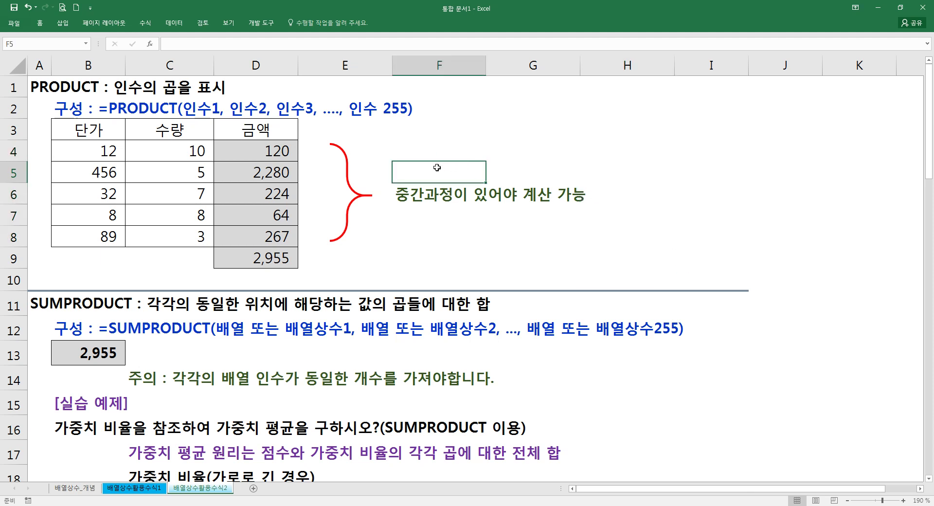
Try replacing the separate arguments of the PRODUCT formula in D4 with the range B4:C4.
{"action": "left_click", "coordinate": [258, 152]}
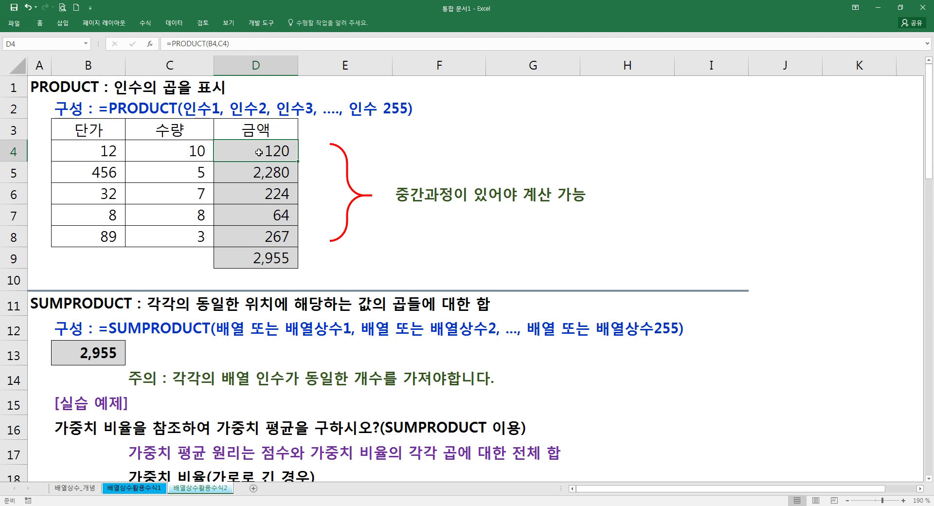
{"action": "double_click", "coordinate": [259, 152]}
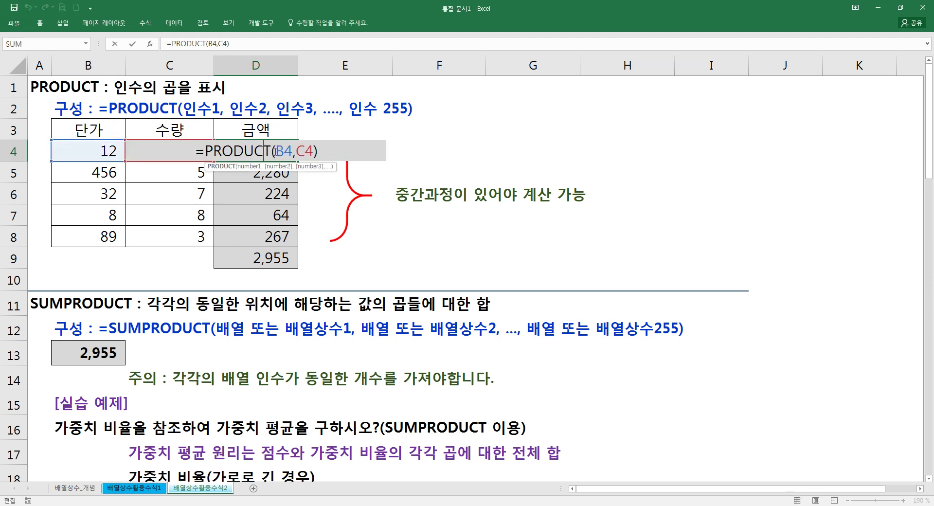
{"action": "left_click_drag", "start_coordinate": [275, 152], "coordinate": [312, 152]}
{"action": "left_click_drag", "start_coordinate": [97, 151], "coordinate": [194, 148]}
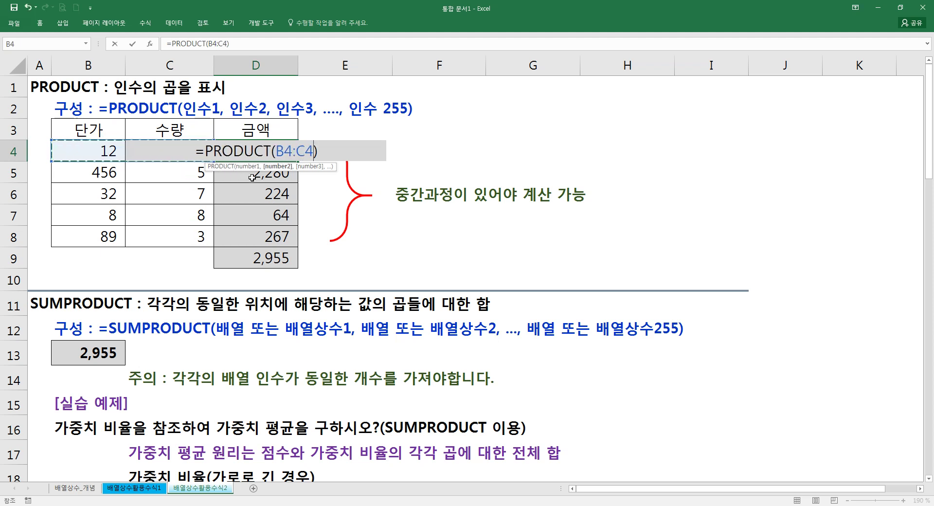
{"action": "key", "text": "Return"}
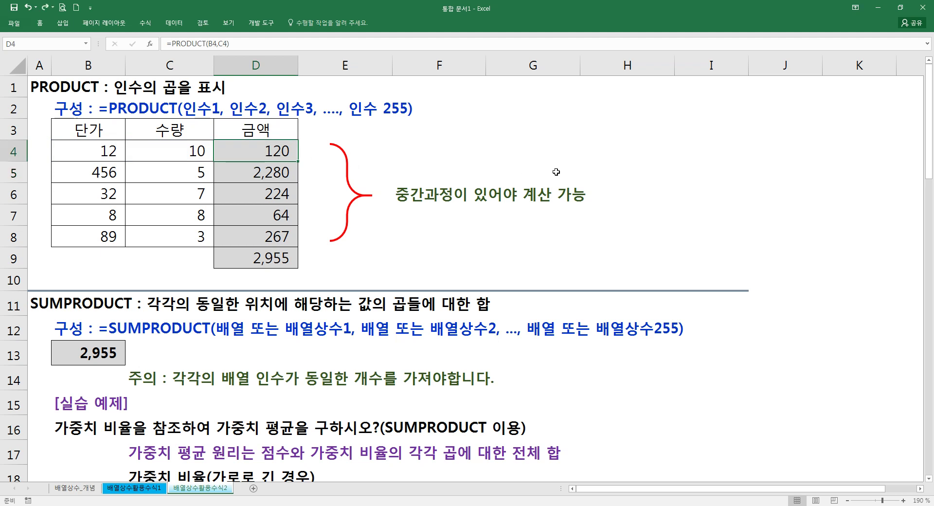
Enter the sample numbers 2, 3, 4 and 5 in cells G4 to J4.
{"action": "left_click", "coordinate": [604, 162]}
{"action": "left_click", "coordinate": [539, 150]}
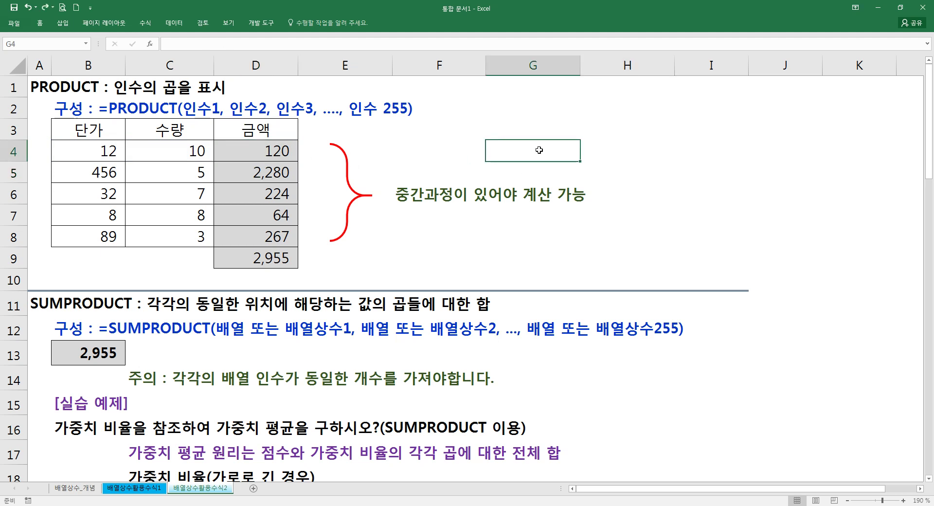
{"action": "type", "text": "2"}
{"action": "left_click", "coordinate": [598, 149]}
{"action": "type", "text": "3"}
{"action": "left_click", "coordinate": [708, 155]}
{"action": "type", "text": "4"}
{"action": "left_click", "coordinate": [773, 152]}
{"action": "type", "text": "5"}
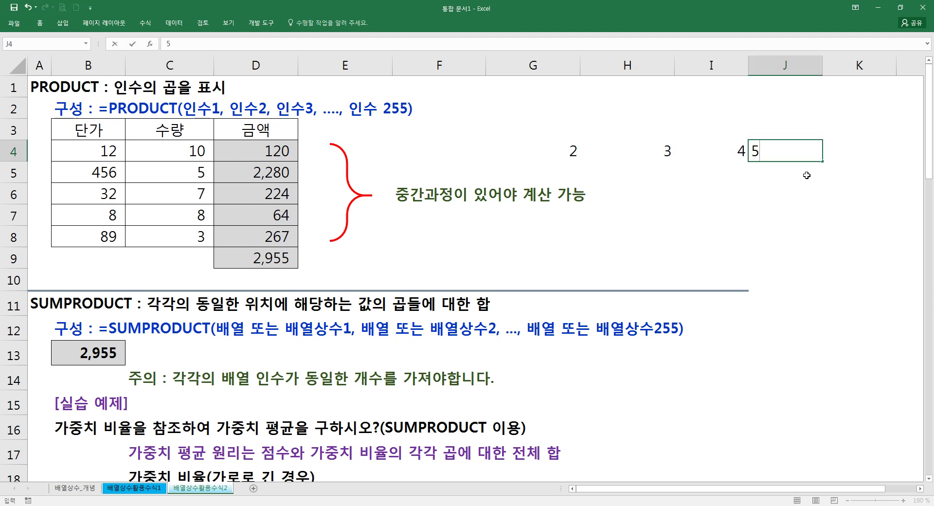
Calculate the product of the four sample numbers in I6 with =PRODUCT(G4:J4).
{"action": "left_click", "coordinate": [710, 195]}
{"action": "type", "text": "=ㅔㄱ"}
{"action": "key", "text": "BackSpace"}
{"action": "key", "text": "BackSpace"}
{"action": "type", "text": "pre"}
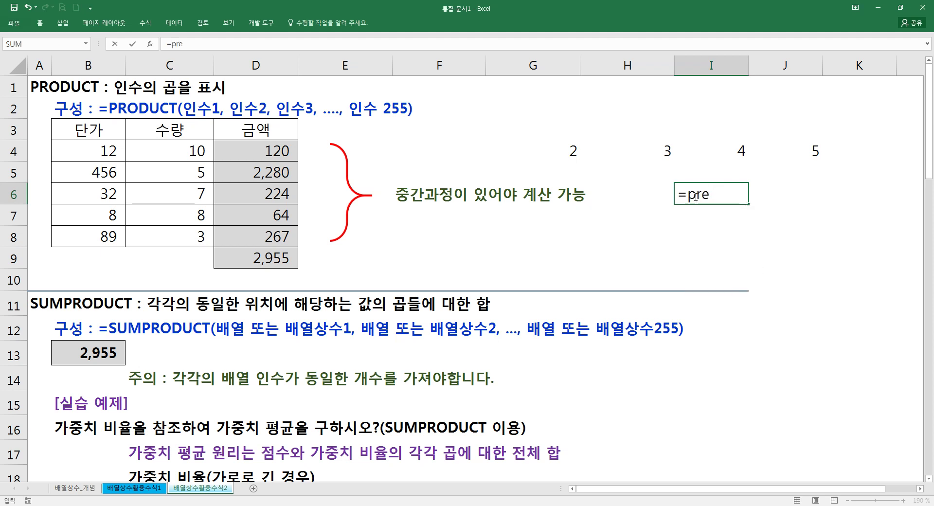
{"action": "key", "text": "BackSpace"}
{"action": "type", "text": "o"}
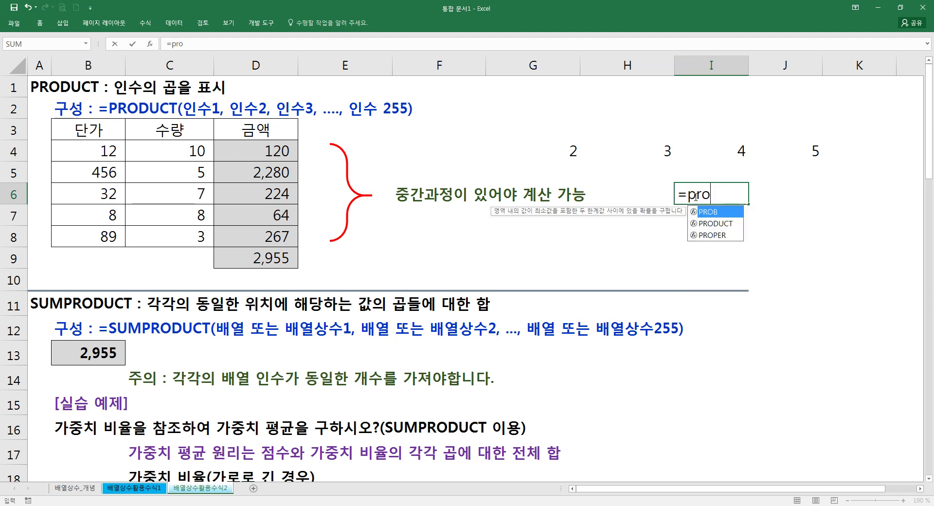
{"action": "double_click", "coordinate": [713, 223]}
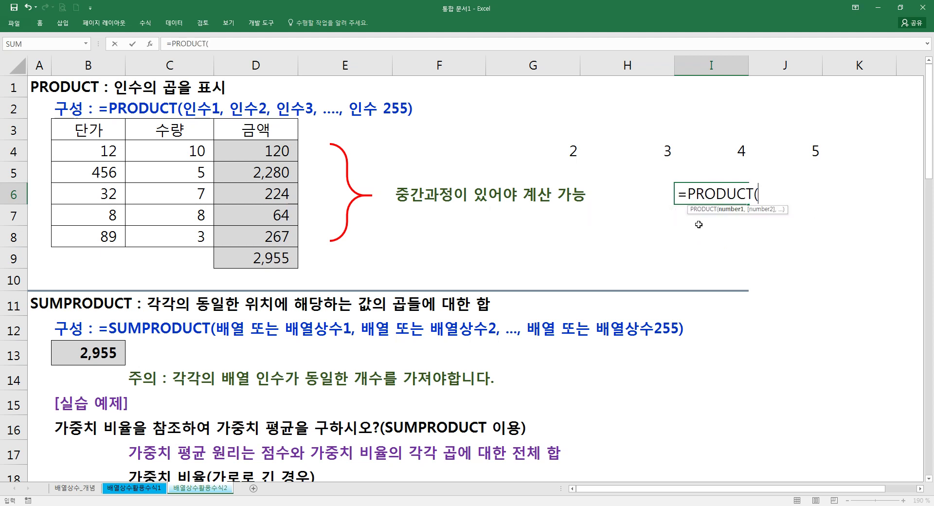
{"action": "left_click_drag", "start_coordinate": [552, 153], "coordinate": [806, 155]}
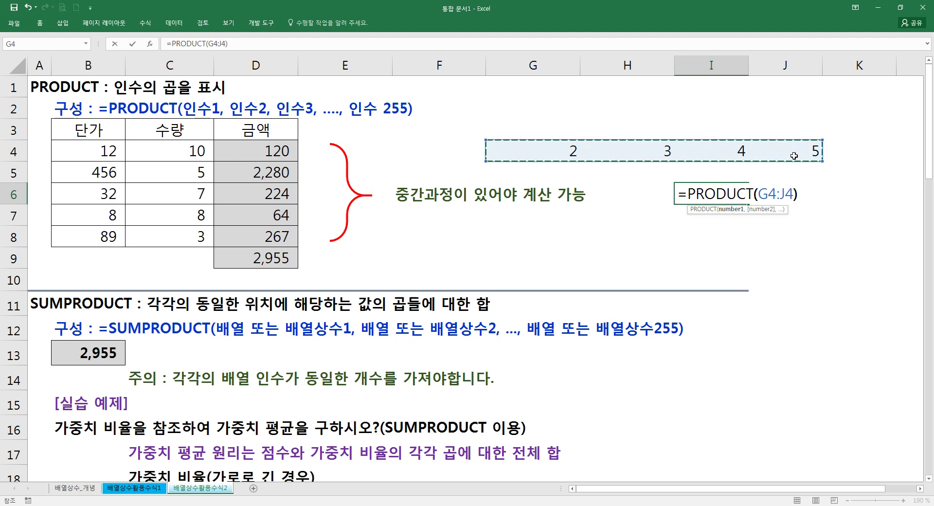
{"action": "type", "text": ")"}
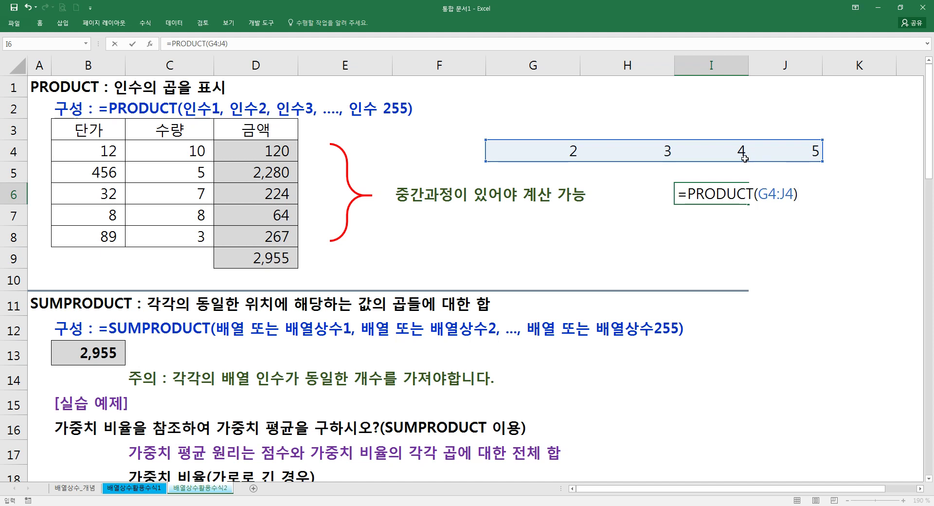
{"action": "key", "text": "Return"}
{"action": "double_click", "coordinate": [728, 195]}
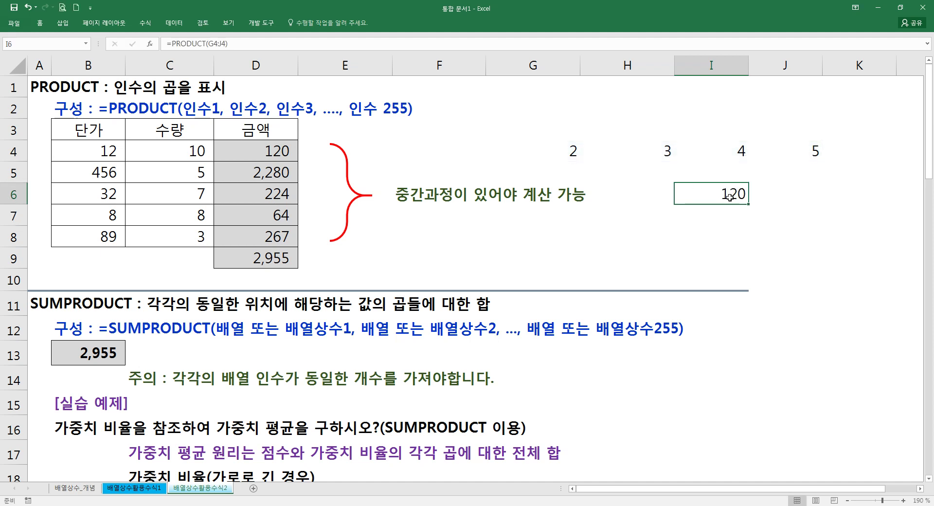
{"action": "key", "text": "Escape"}
Clear the sample numbers and the PRODUCT formula from G4:J6.
{"action": "left_click_drag", "start_coordinate": [553, 150], "coordinate": [777, 186]}
{"action": "key", "text": "Delete"}
{"action": "left_click", "coordinate": [643, 212]}
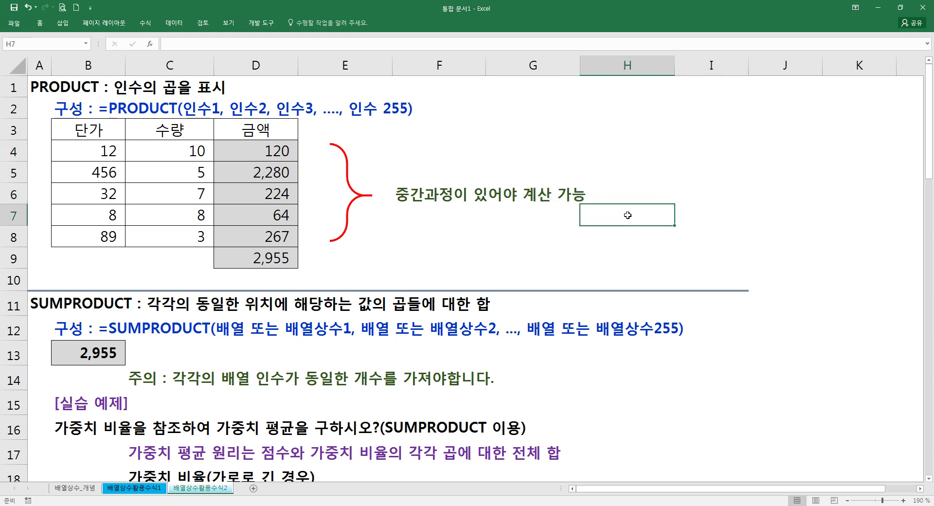
Examine the SUM formula in D9 that totals the amounts column.
{"action": "left_click_drag", "start_coordinate": [274, 154], "coordinate": [270, 228]}
{"action": "double_click", "coordinate": [265, 252]}
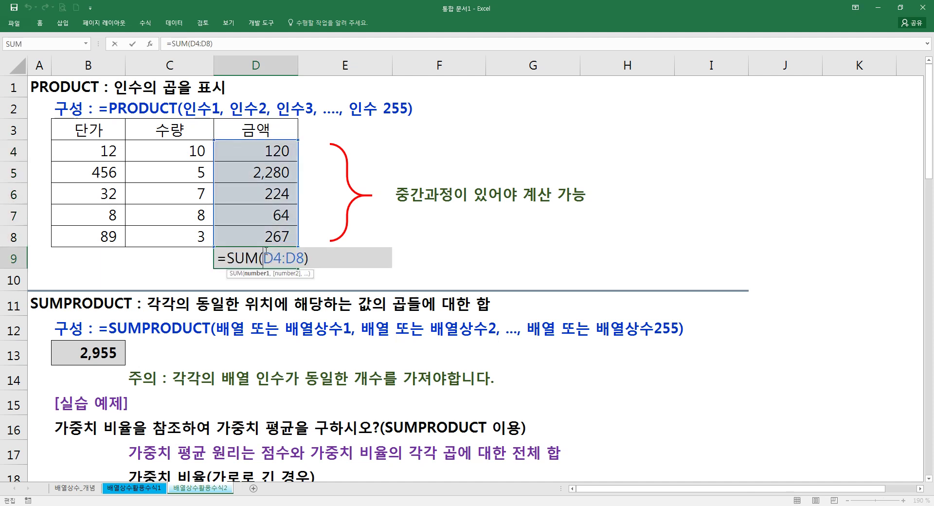
{"action": "key", "text": "ctrl+Return"}
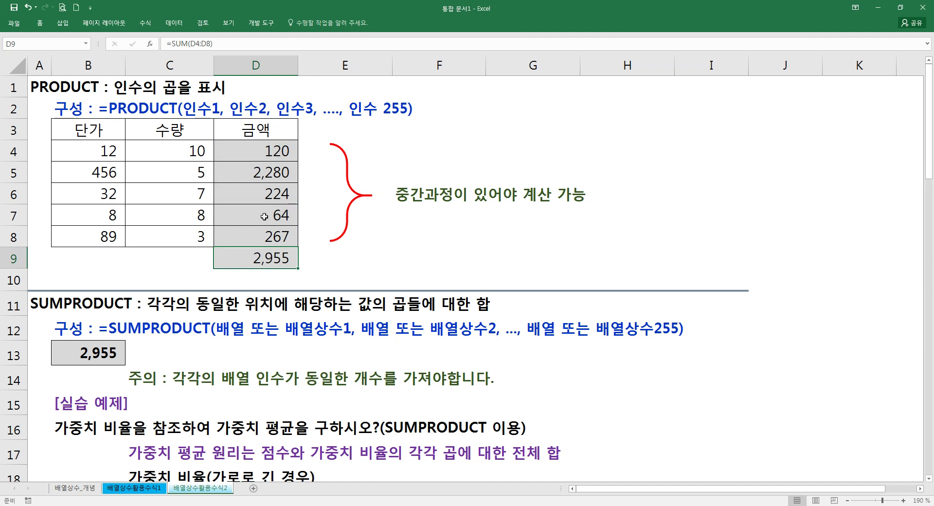
Reduce the height of empty row 10 above the SUMPRODUCT section.
{"action": "left_click_drag", "start_coordinate": [12, 291], "coordinate": [13, 276]}
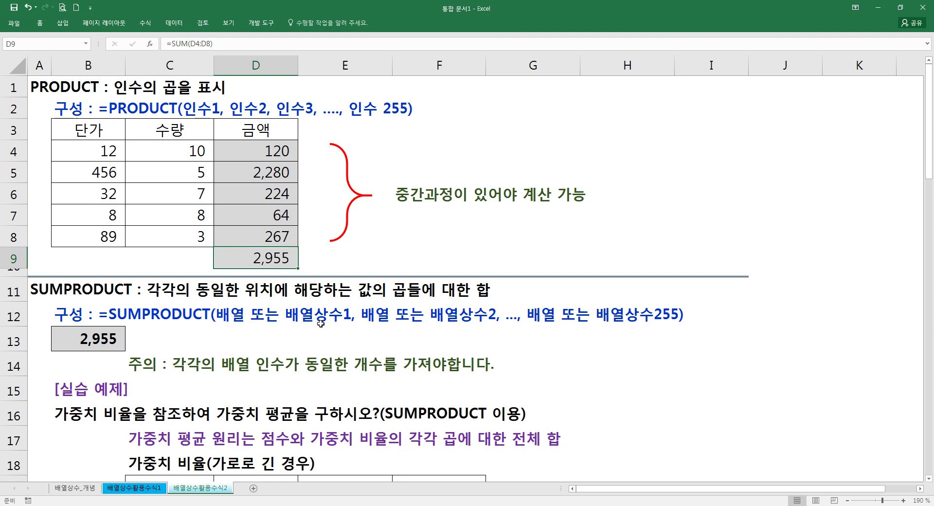
Number the second array as 배열2 and the last array as 배열3 in the SUMPRODUCT syntax text in B12.
{"action": "left_click", "coordinate": [244, 318]}
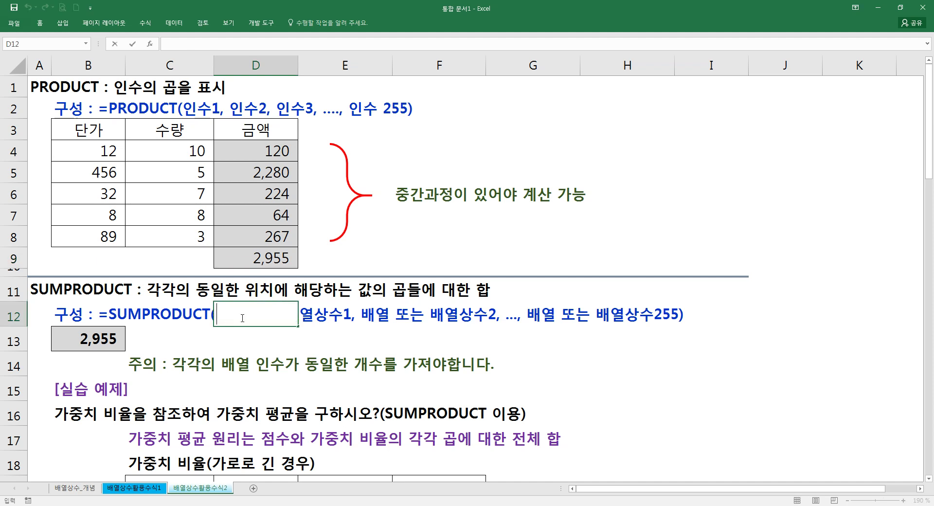
{"action": "left_click", "coordinate": [111, 314]}
{"action": "double_click", "coordinate": [111, 313]}
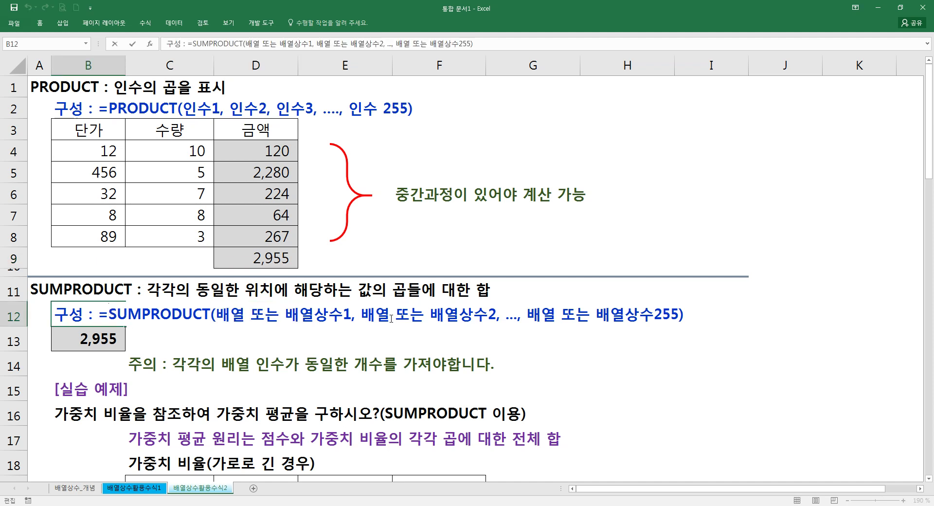
{"action": "type", "text": "2"}
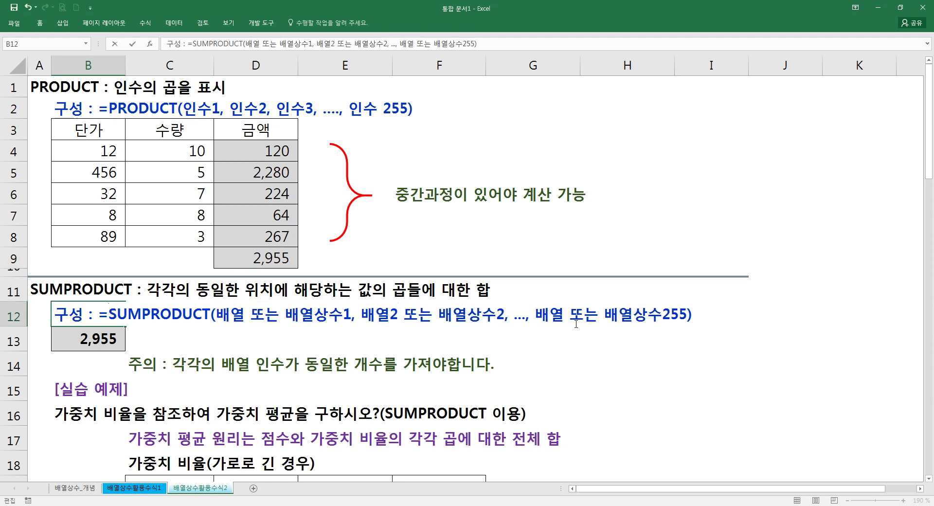
{"action": "type", "text": "3"}
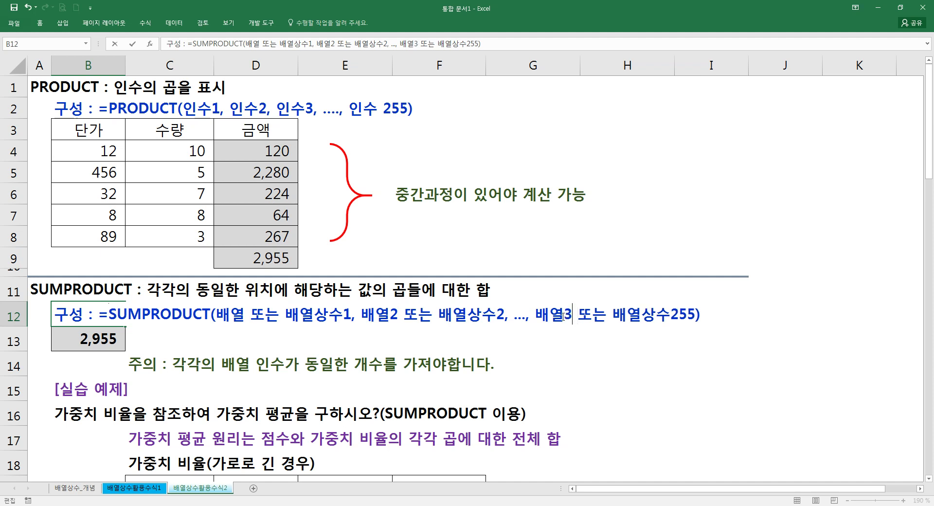
{"action": "left_click", "coordinate": [587, 329]}
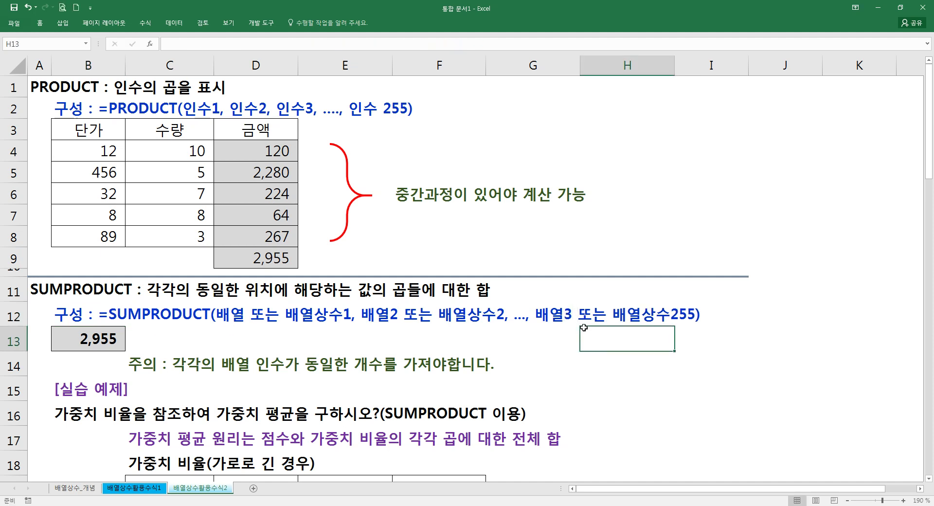
Change the last array's label to 배열255 in the SUMPRODUCT syntax text in B12.
{"action": "double_click", "coordinate": [91, 317]}
{"action": "left_click_drag", "start_coordinate": [566, 319], "coordinate": [571, 320]}
{"action": "type", "text": "255"}
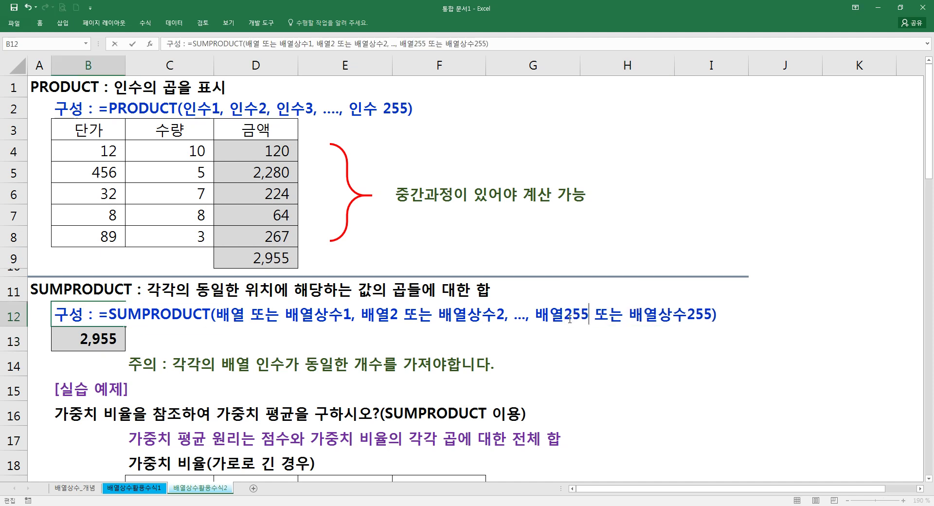
{"action": "key", "text": "Return"}
{"action": "left_click", "coordinate": [398, 306]}
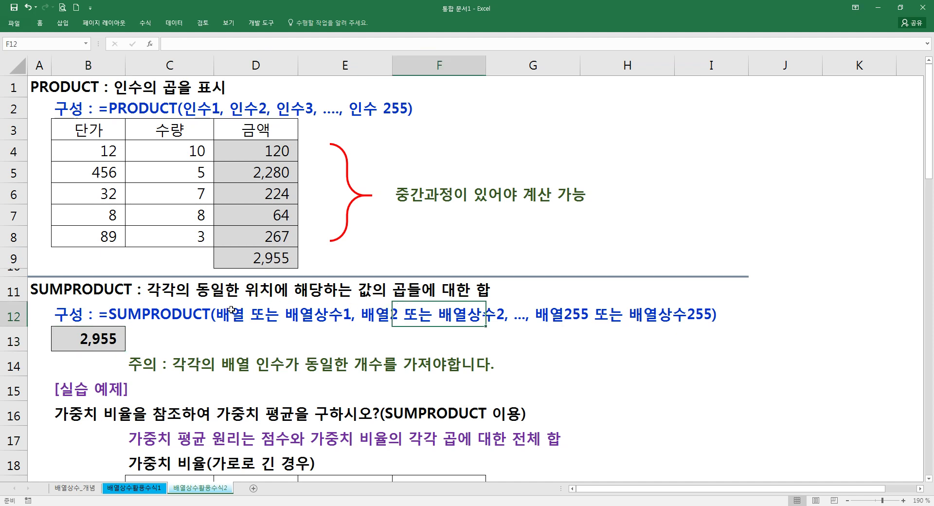
Copy the formula text from B13 into C13 as displayed text, '=SUMPRODUCT(B4:B8,C4:C8), using a leading apostrophe.
{"action": "left_click", "coordinate": [118, 341]}
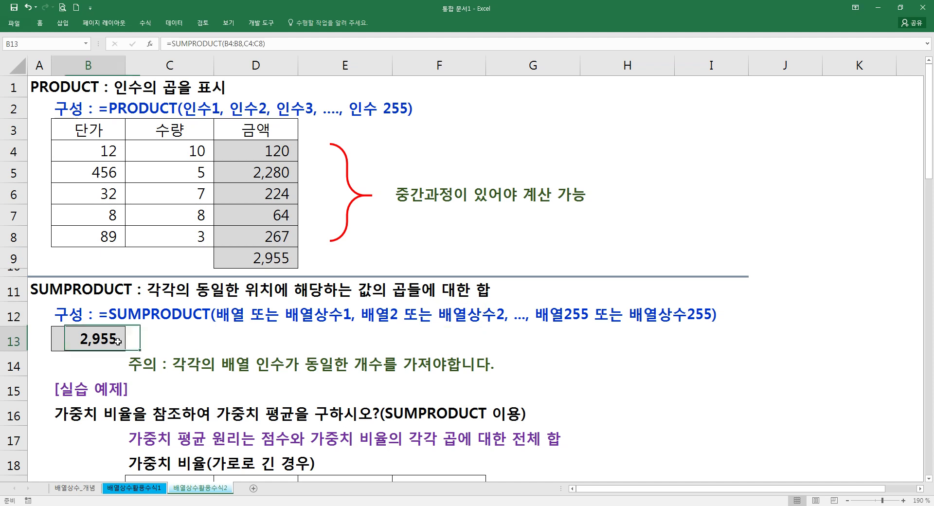
{"action": "double_click", "coordinate": [87, 341]}
{"action": "left_click_drag", "start_coordinate": [32, 340], "coordinate": [143, 367]}
{"action": "key", "text": "ctrl+c"}
{"action": "key", "text": "Escape"}
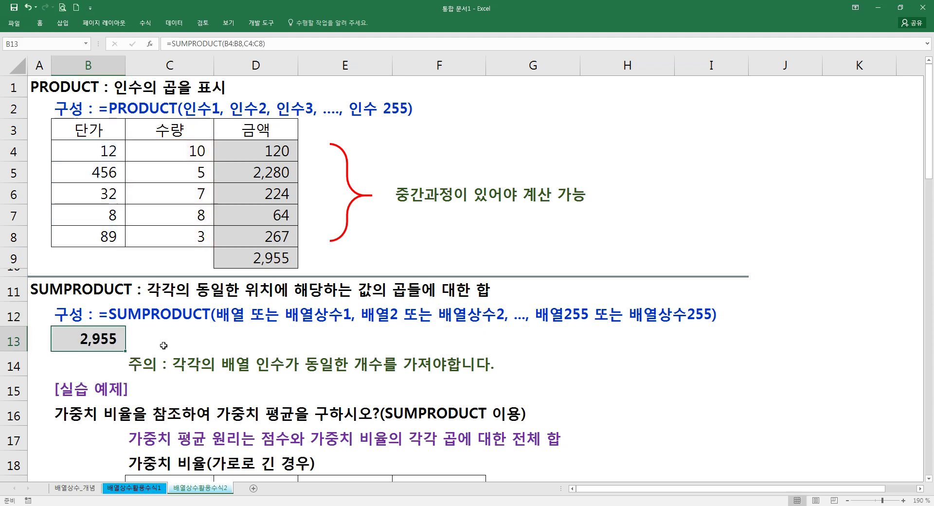
{"action": "double_click", "coordinate": [164, 345]}
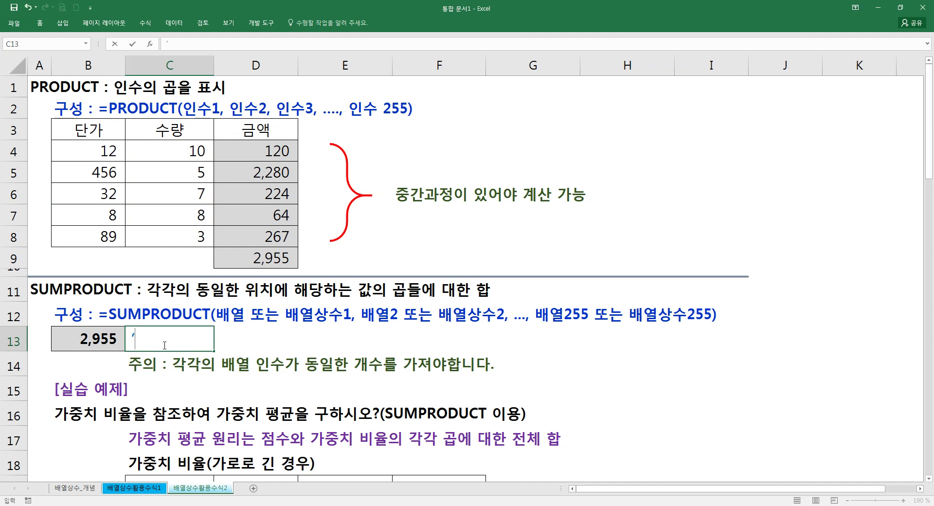
{"action": "type", "text": "'"}
{"action": "key", "text": "ctrl+v"}
{"action": "key", "text": "Return"}
{"action": "left_click", "coordinate": [184, 337]}
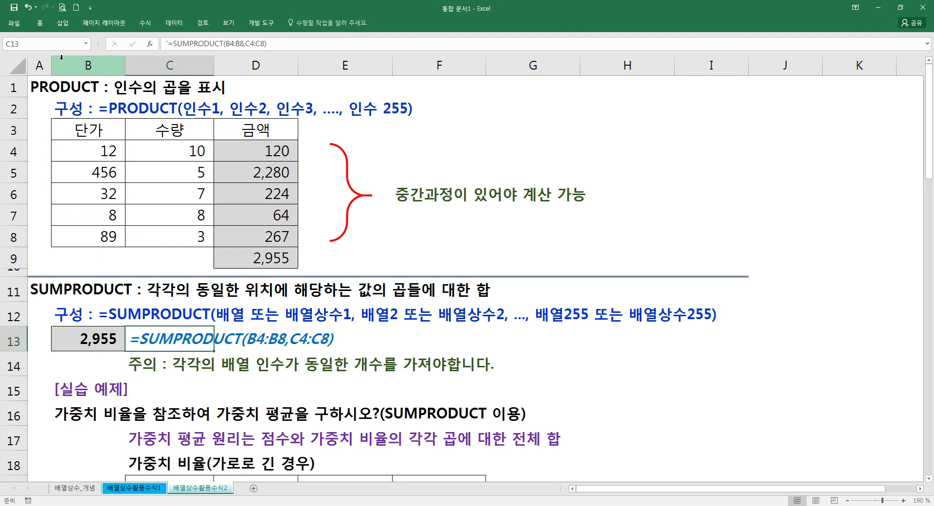
Remove the italic formatting from the displayed SUMPRODUCT formula text in C13.
{"action": "left_click", "coordinate": [40, 23]}
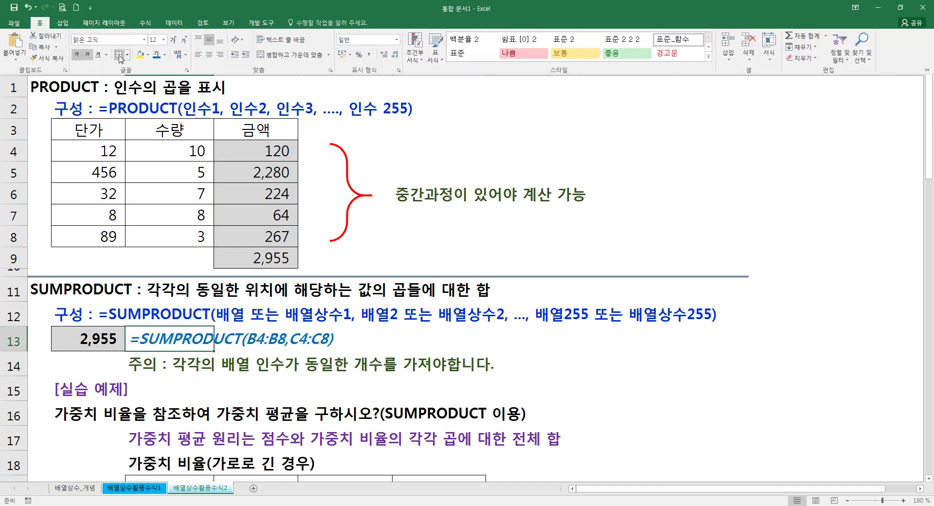
{"action": "left_click", "coordinate": [88, 56]}
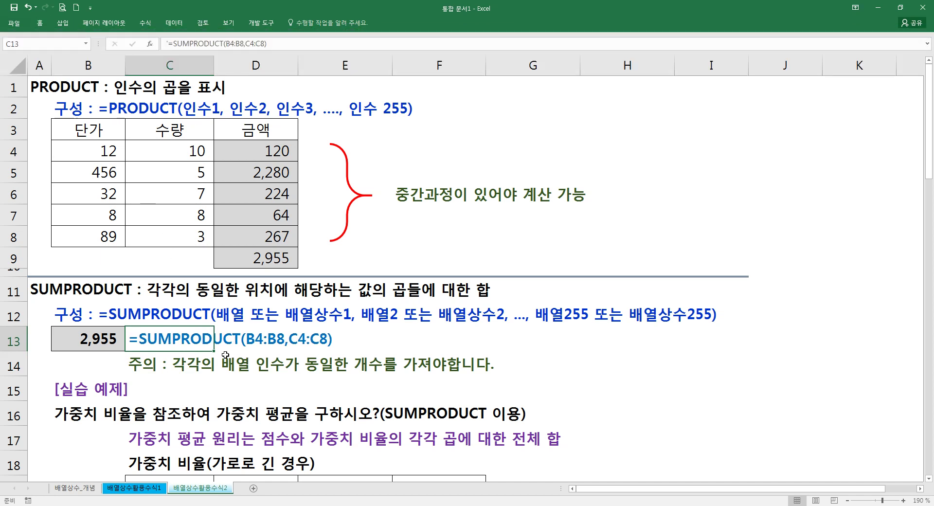
Build the demonstration formula =SUMPRODUCT(B4:B8,C4:C8) in F13, using the price and quantity ranges as its arrays.
{"action": "left_click", "coordinate": [409, 339]}
{"action": "type", "text": "=sum"}
{"action": "key", "text": "Tab"}
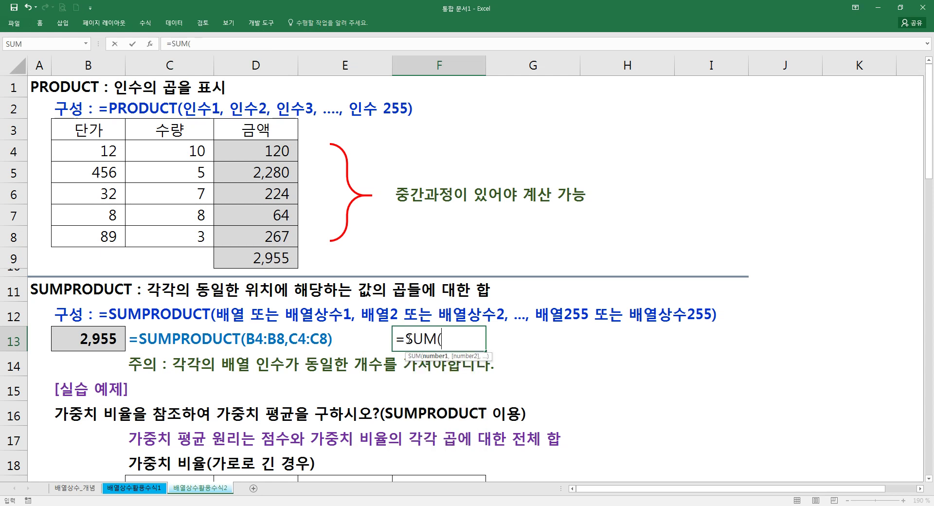
{"action": "key", "text": "BackSpace"}
{"action": "type", "text": "pr"}
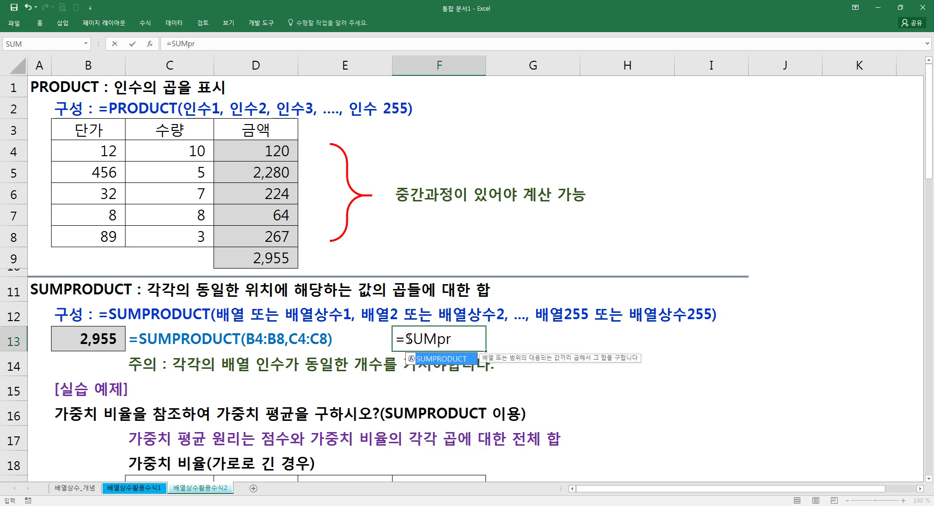
{"action": "key", "text": "Tab"}
{"action": "left_click_drag", "start_coordinate": [105, 153], "coordinate": [105, 230]}
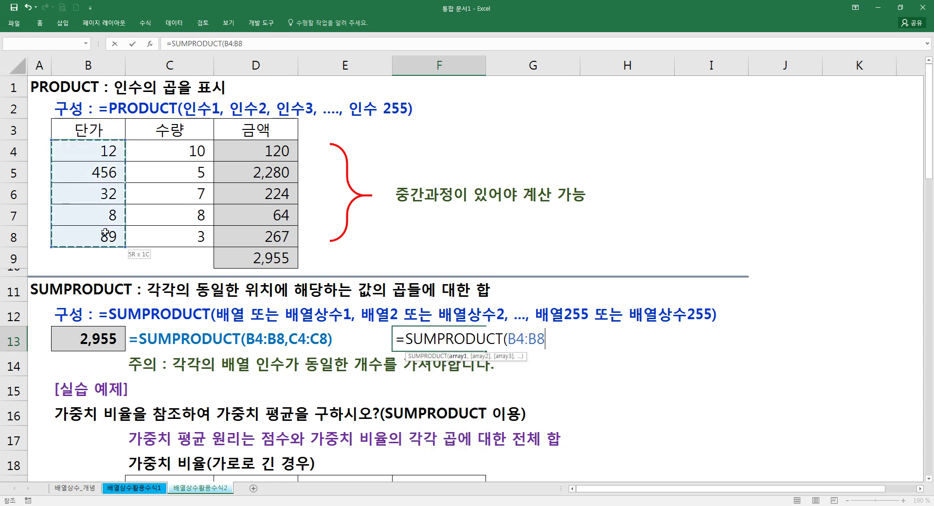
{"action": "type", "text": ","}
{"action": "left_click_drag", "start_coordinate": [160, 153], "coordinate": [161, 235]}
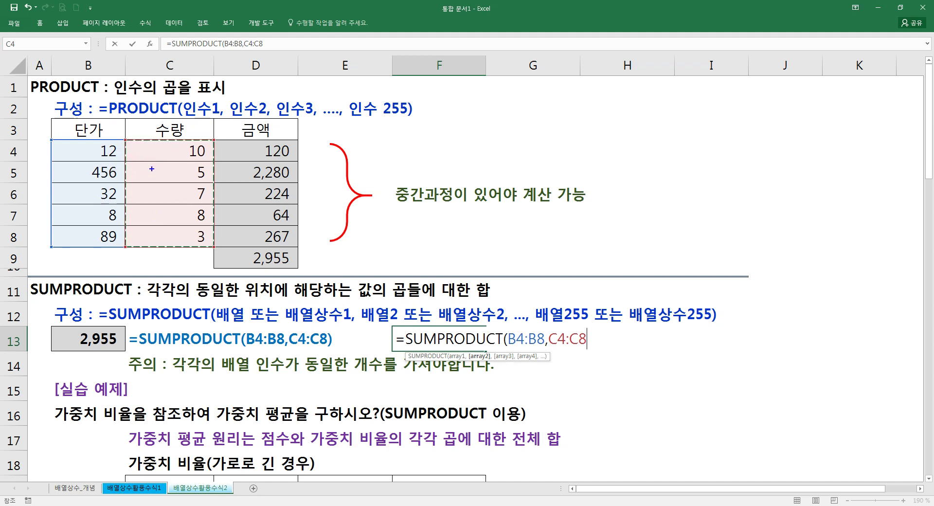
Draw multiplication marks beside the quantities, shapes beside the amounts and a loop around the shapes, and clear the annotations.
{"action": "left_click_drag", "start_coordinate": [152, 192], "coordinate": [164, 200]}
{"action": "left_click_drag", "start_coordinate": [231, 176], "coordinate": [242, 170]}
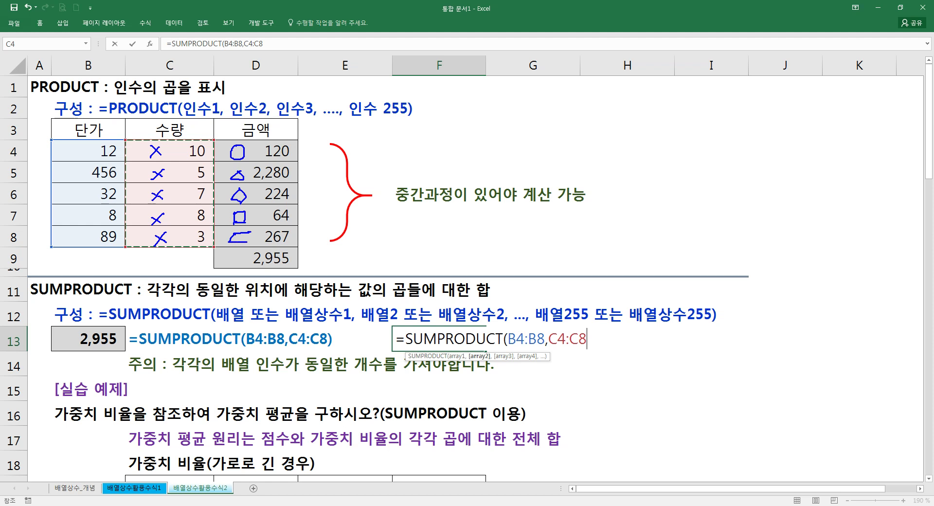
{"action": "mouse_move", "coordinate": [248, 251]}
{"action": "left_mouse_down"}
{"action": "mouse_move", "coordinate": [216, 179]}
{"action": "mouse_move", "coordinate": [260, 203]}
{"action": "mouse_move", "coordinate": [243, 257]}
{"action": "left_mouse_up"}
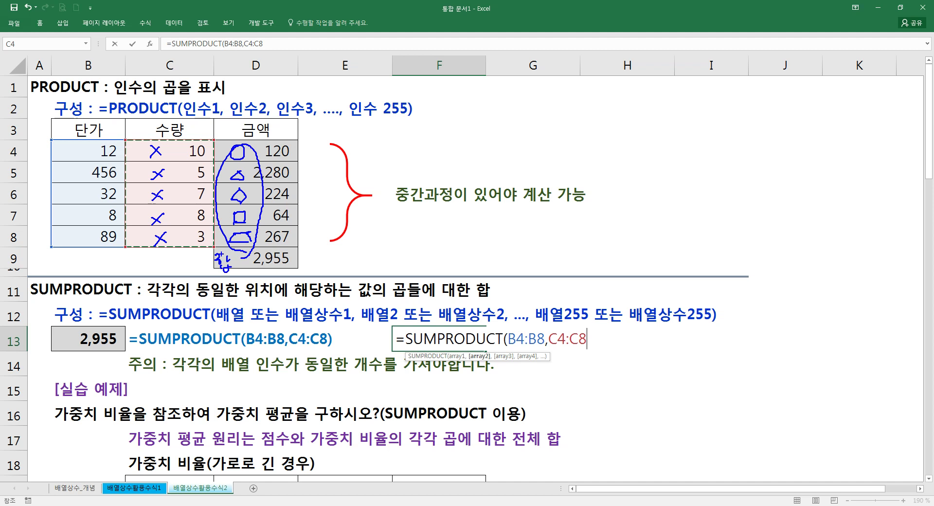
{"action": "key", "text": "Escape"}
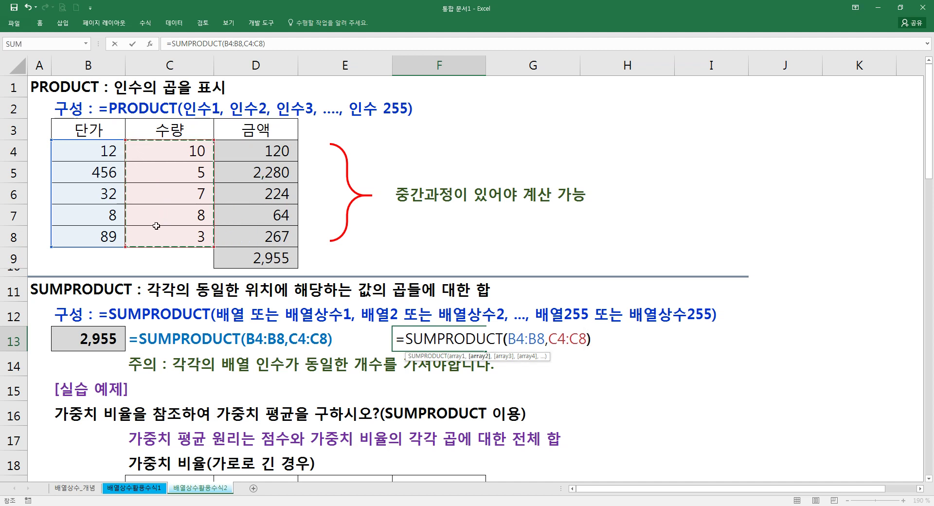
Commit the demonstration SUMPRODUCT formula in F13 and delete it from the cell.
{"action": "key", "text": "Return"}
{"action": "key", "text": "Up"}
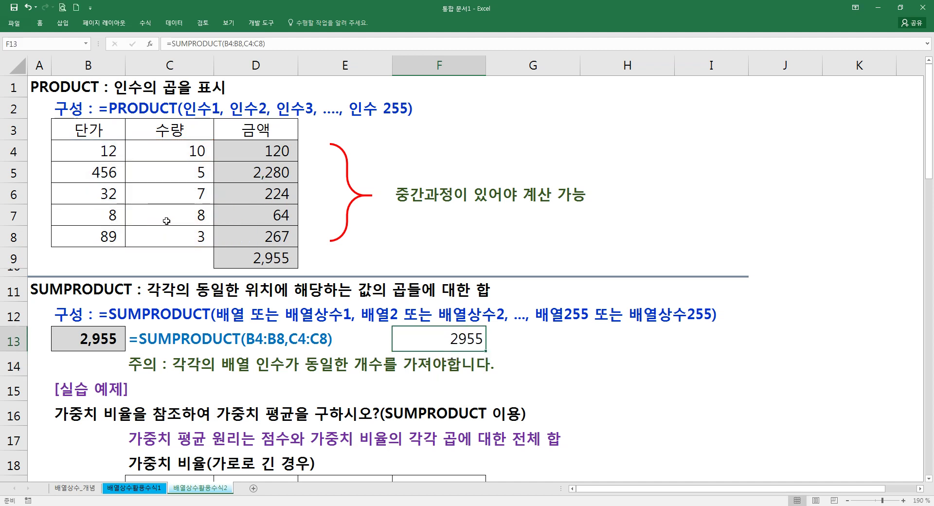
{"action": "key", "text": "Delete"}
Compare the total in D9 with the SUMPRODUCT cell B13, and select B4:B8 with C4:C7 to illustrate unequal array sizes.
{"action": "left_click", "coordinate": [264, 253]}
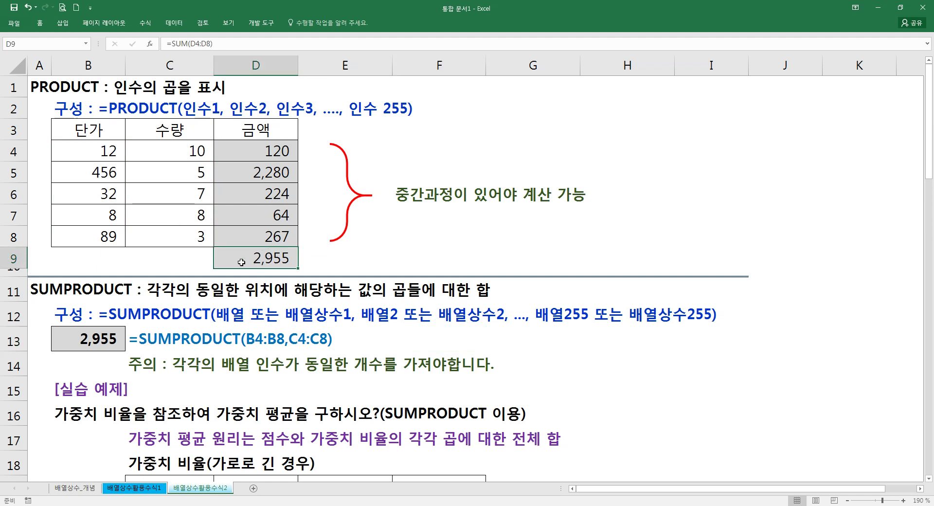
{"action": "left_click", "coordinate": [122, 329]}
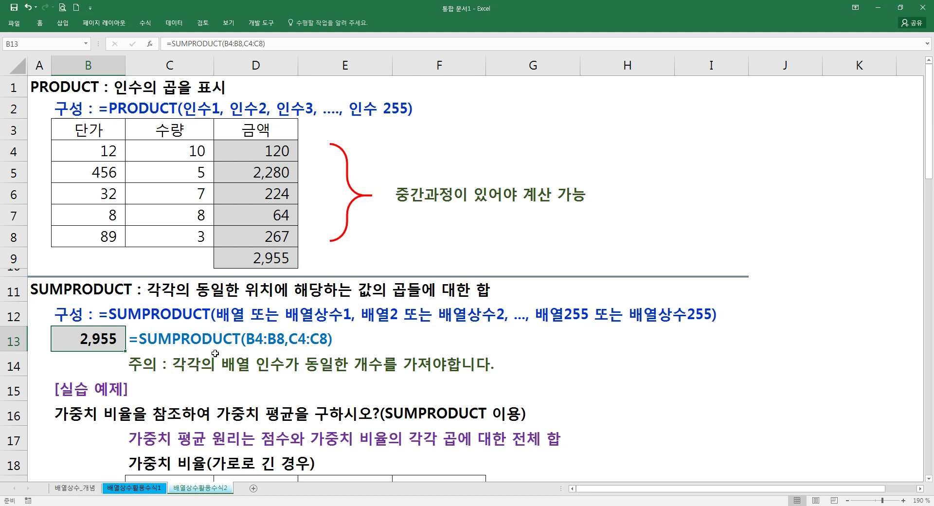
{"action": "left_click_drag", "start_coordinate": [104, 151], "coordinate": [104, 226]}
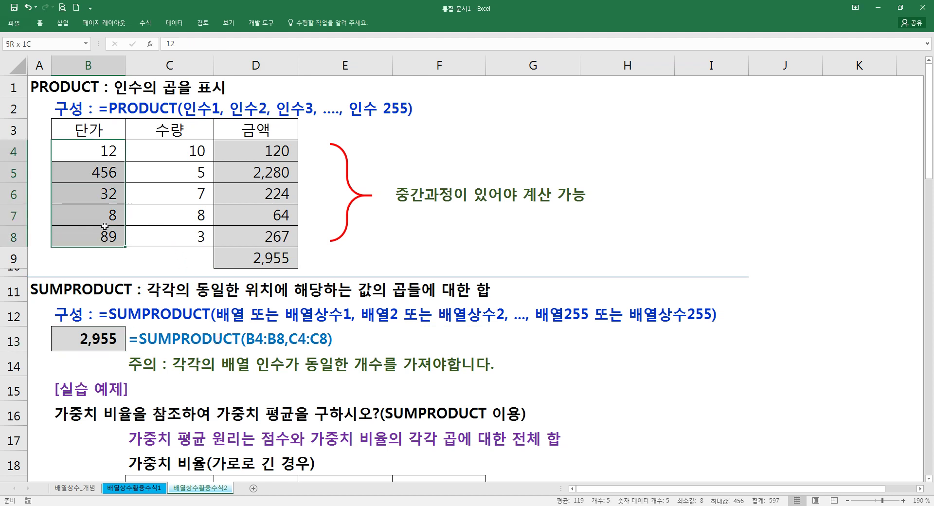
{"action": "left_click_drag", "start_coordinate": [164, 155], "coordinate": [161, 218]}
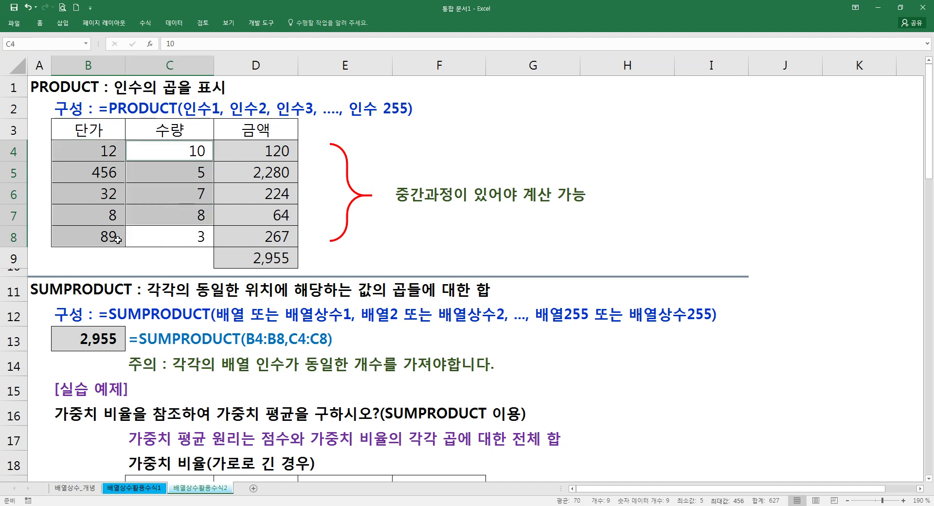
Remove the bold formatting from the caution note about equal array sizes in C14.
{"action": "left_click", "coordinate": [169, 360]}
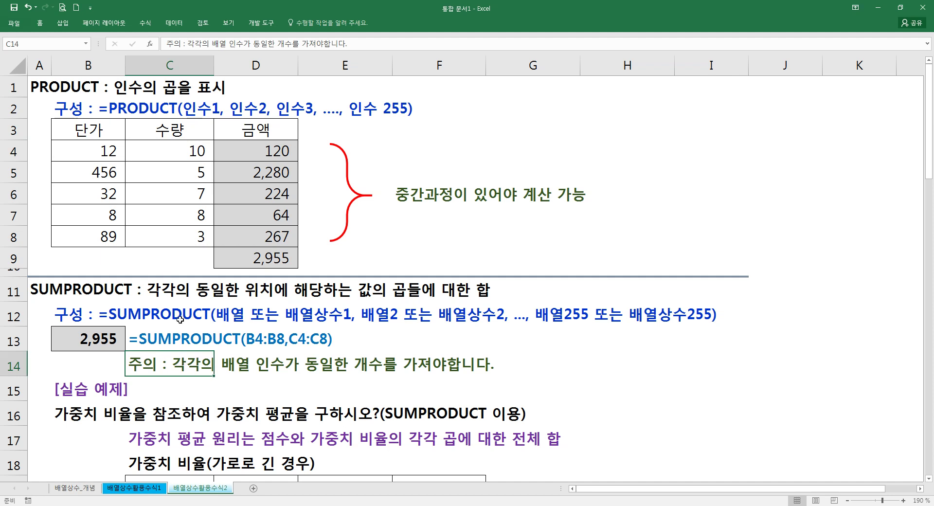
{"action": "left_click", "coordinate": [40, 23]}
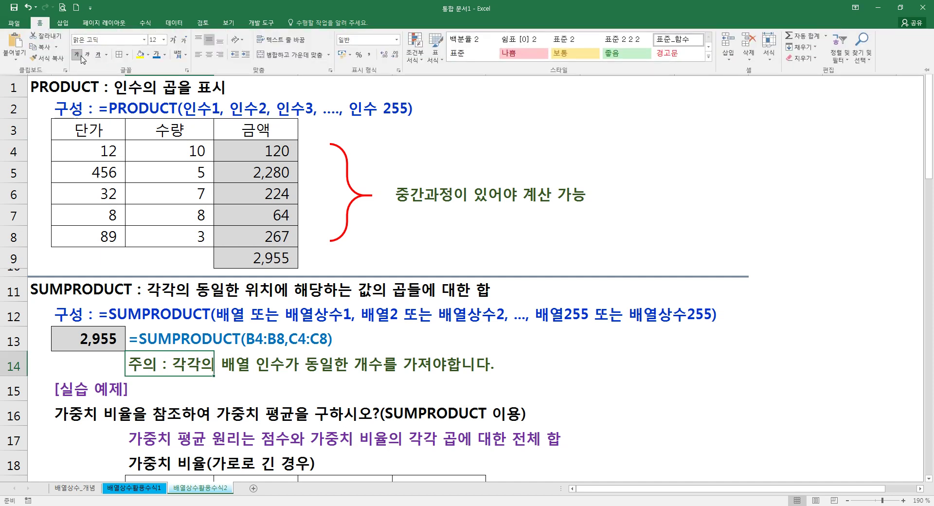
{"action": "left_click", "coordinate": [81, 57]}
{"action": "left_click", "coordinate": [192, 271]}
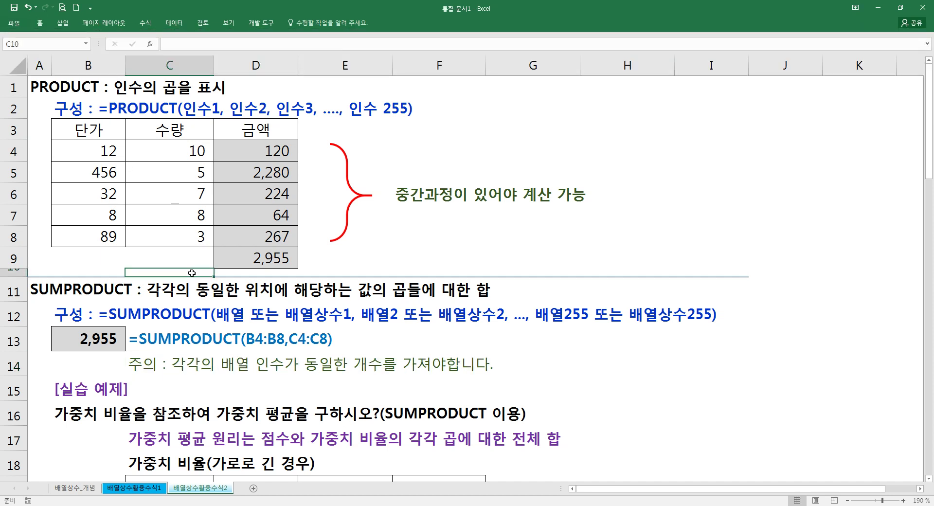
Clear the existing weighted average formula from G23 in the horizontal-weights practice table.
{"action": "scroll", "coordinate": [192, 271], "scroll_direction": "down", "scroll_amount": 1}
{"action": "scroll", "coordinate": [192, 271], "scroll_direction": "down", "scroll_amount": 1}
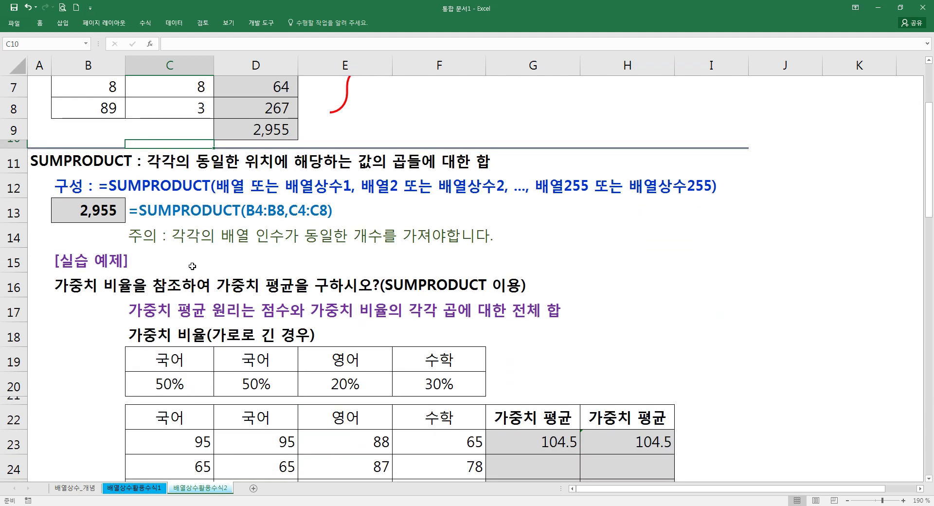
{"action": "scroll", "coordinate": [192, 266], "scroll_direction": "down", "scroll_amount": 1}
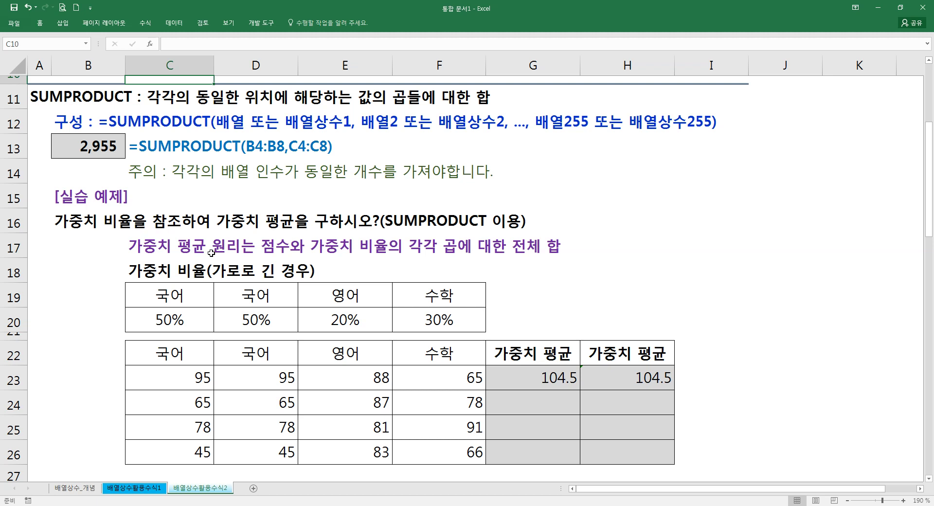
{"action": "scroll", "coordinate": [210, 250], "scroll_direction": "down", "scroll_amount": 1}
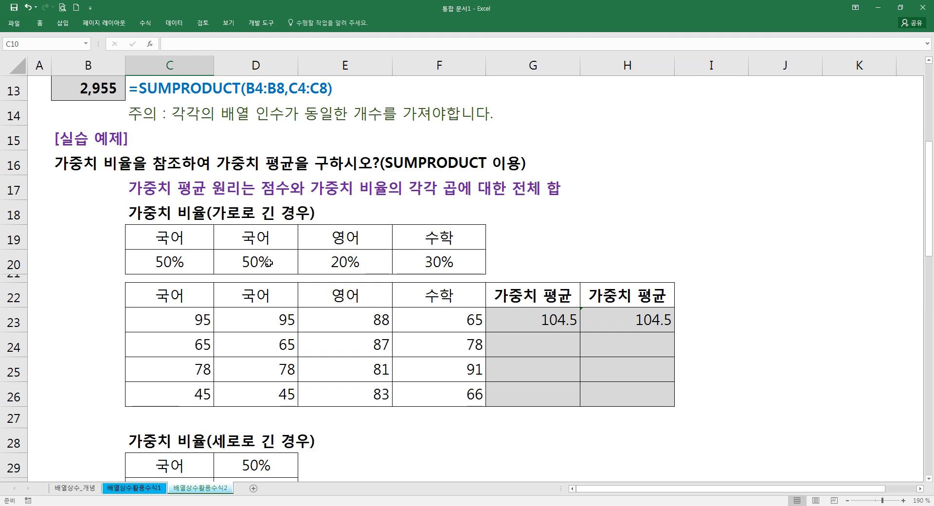
{"action": "left_click", "coordinate": [503, 327]}
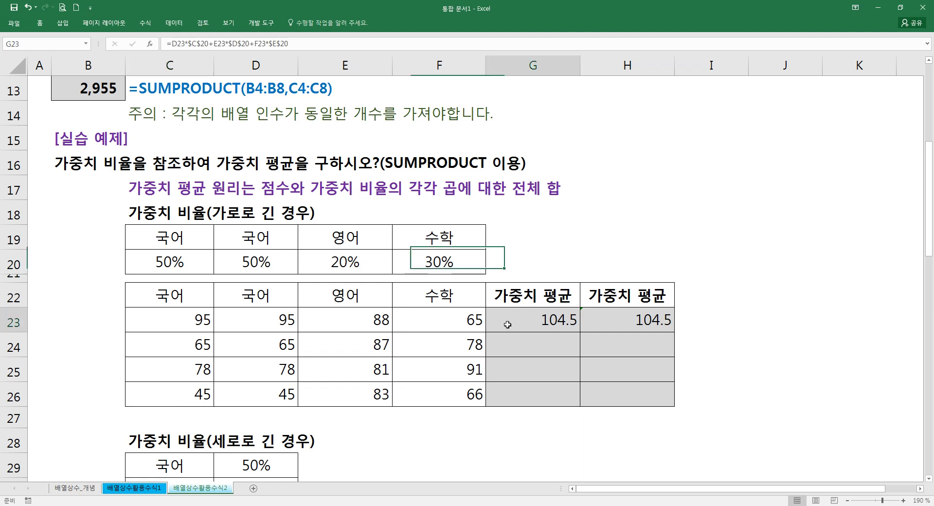
{"action": "key", "text": "Delete"}
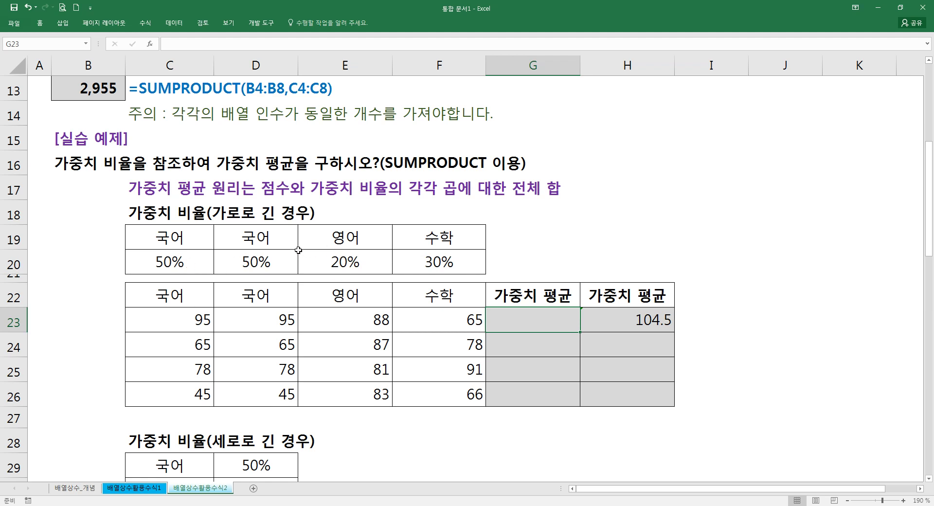
{"action": "left_click_drag", "start_coordinate": [245, 237], "coordinate": [251, 256]}
{"action": "right_click", "coordinate": [252, 245]}
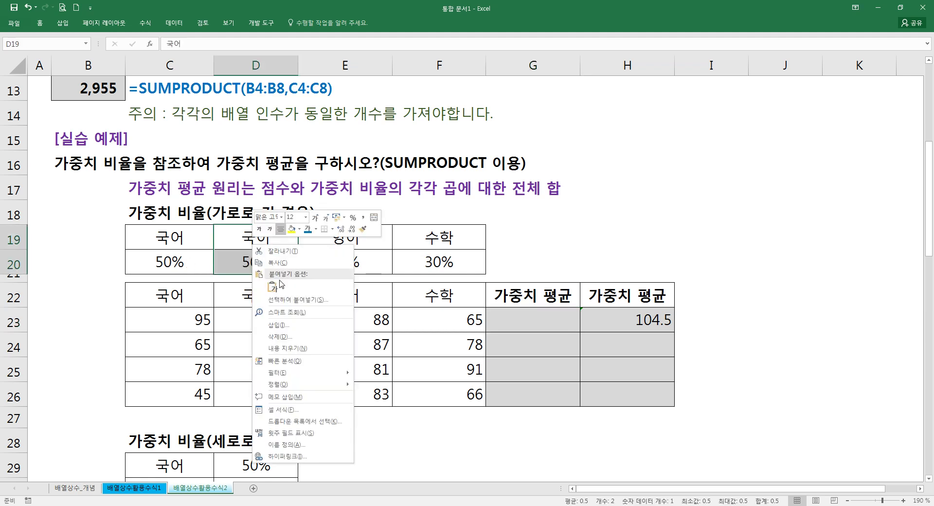
{"action": "left_click", "coordinate": [287, 336]}
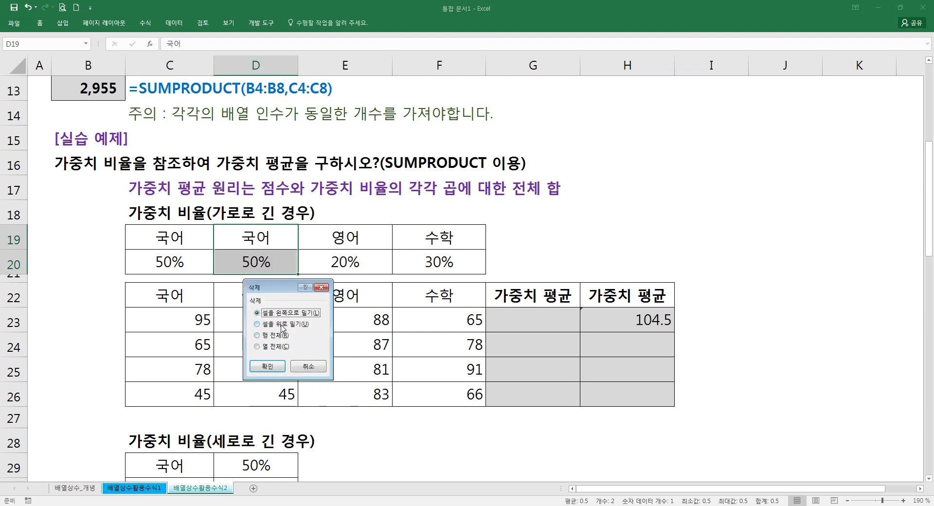
{"action": "key", "text": "Escape"}
Delete the duplicate 국어 cells D19:D26 from the weight and score tables, shifting the remaining cells left.
{"action": "left_click_drag", "start_coordinate": [260, 246], "coordinate": [260, 388]}
{"action": "right_click", "coordinate": [261, 388]}
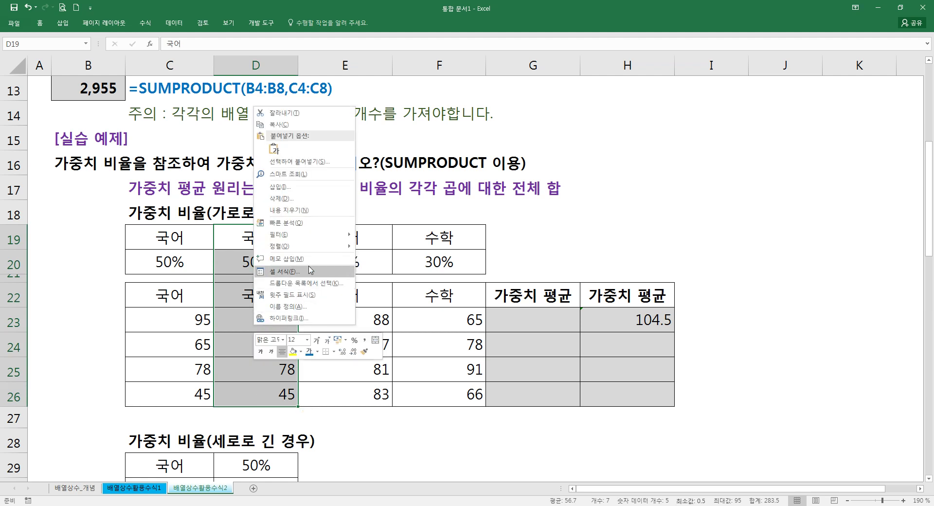
{"action": "left_click", "coordinate": [287, 198]}
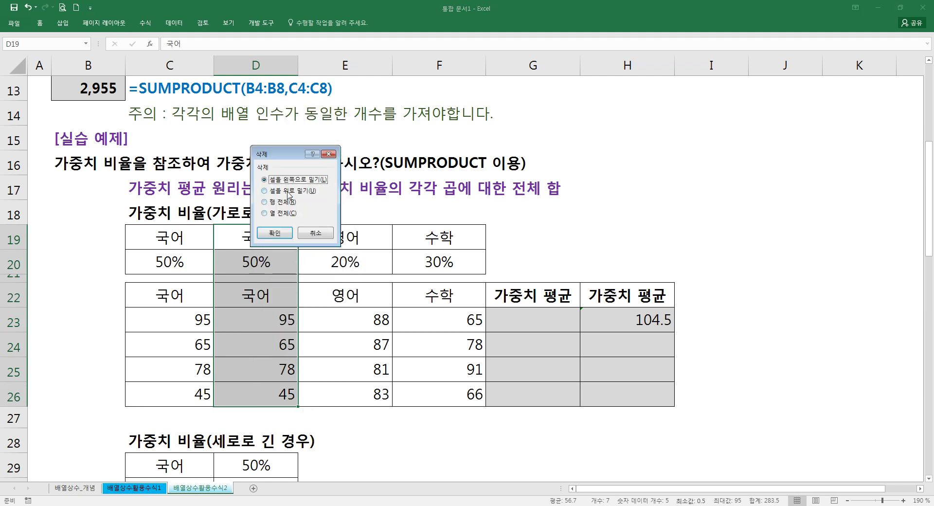
{"action": "left_click", "coordinate": [276, 234]}
{"action": "left_click", "coordinate": [344, 255]}
{"action": "left_click", "coordinate": [436, 258]}
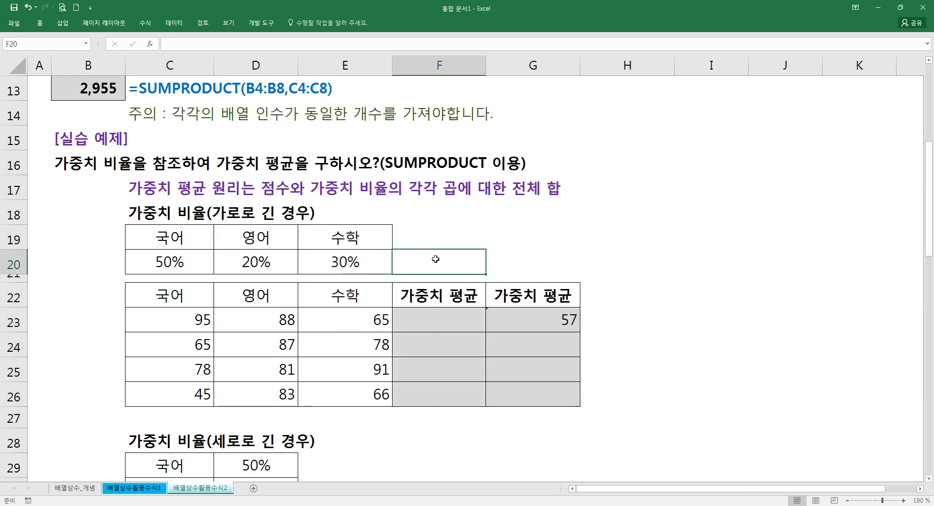
Enter the weighted average formula =C23*C20+D23*D20+E23*E20 in F23.
{"action": "left_click", "coordinate": [446, 323]}
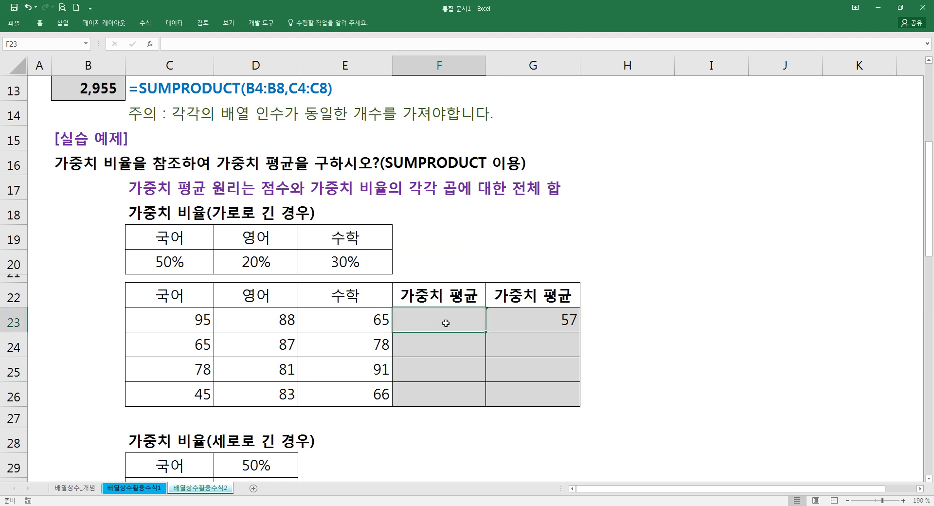
{"action": "type", "text": "="}
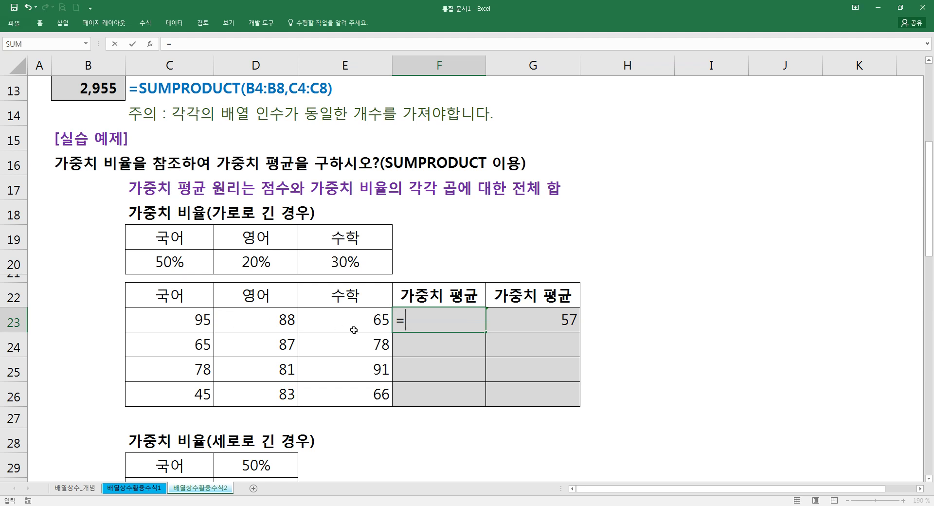
{"action": "left_click", "coordinate": [184, 320]}
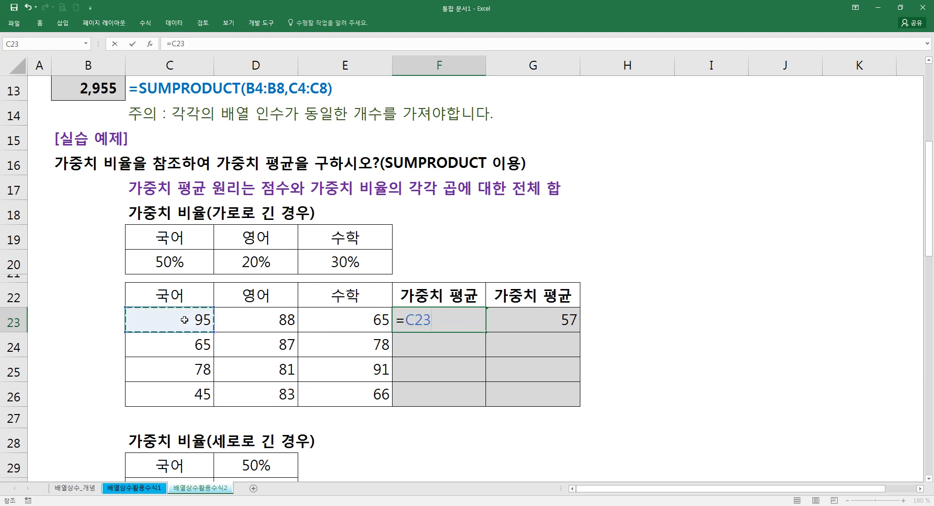
{"action": "type", "text": "*"}
{"action": "left_click", "coordinate": [180, 262]}
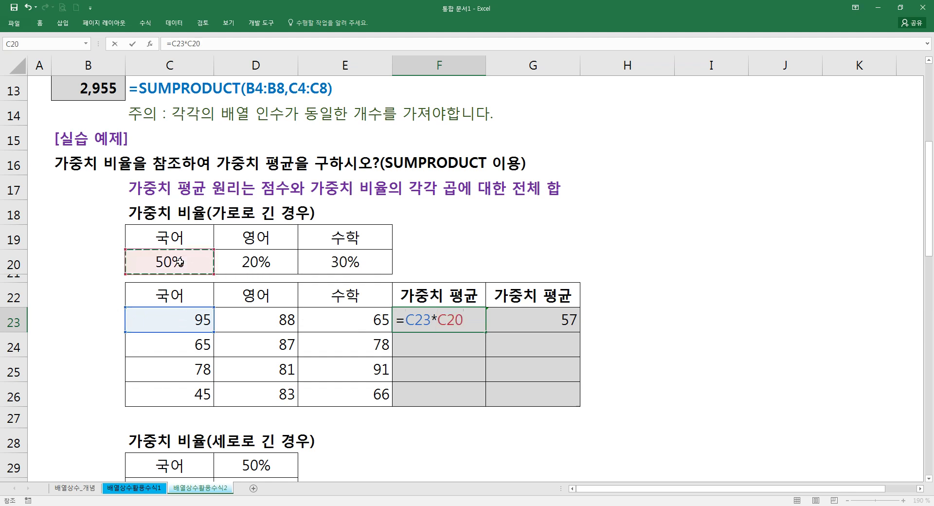
{"action": "type", "text": "+"}
{"action": "left_click", "coordinate": [262, 324]}
{"action": "type", "text": "*"}
{"action": "left_click", "coordinate": [275, 264]}
{"action": "type", "text": "+"}
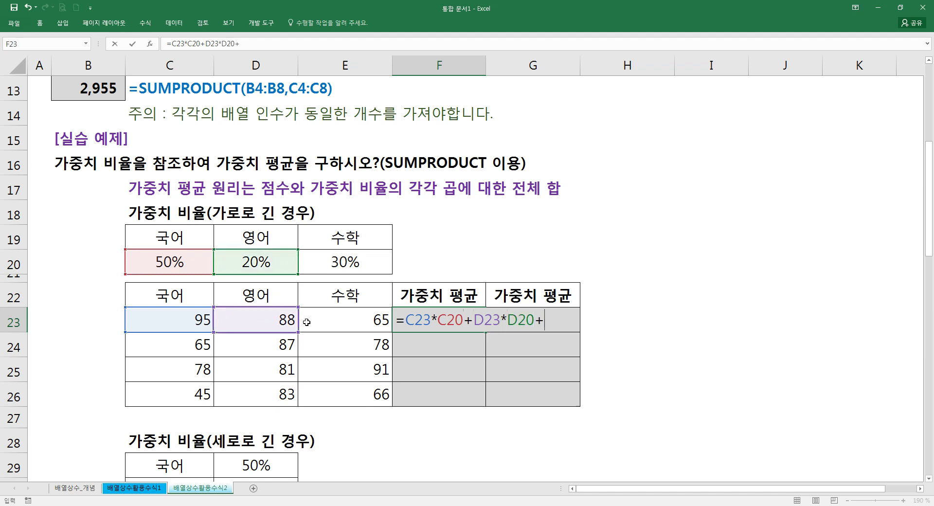
{"action": "left_click", "coordinate": [306, 322]}
{"action": "type", "text": "*"}
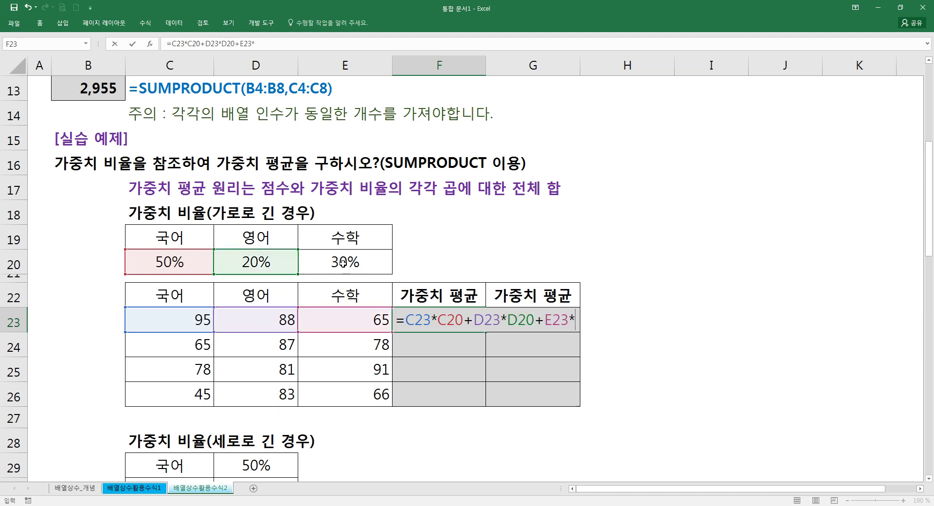
{"action": "left_click", "coordinate": [343, 263]}
{"action": "key", "text": "Return"}
Try making the score references absolute in F23 as $C$23, $D$23 and $E$23, and fill the formula down to F26.
{"action": "double_click", "coordinate": [440, 320]}
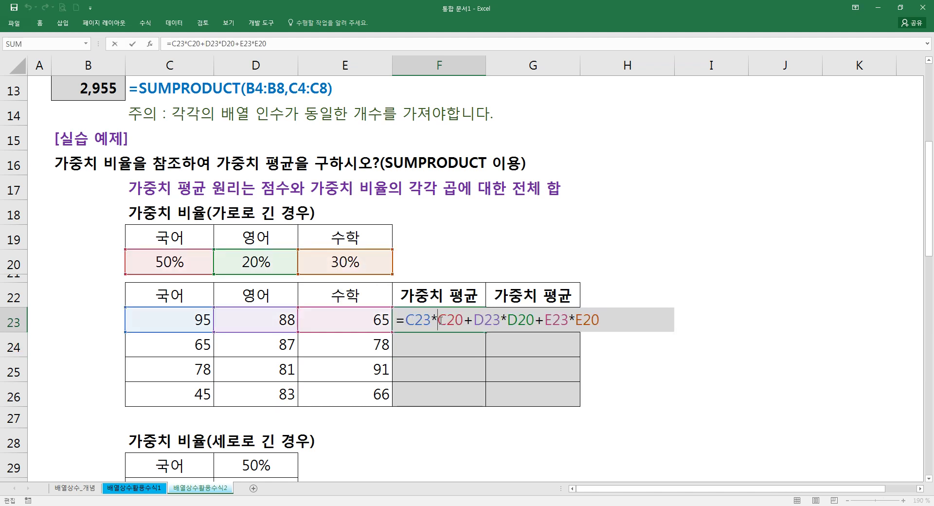
{"action": "left_click", "coordinate": [421, 321]}
{"action": "key", "text": "F4"}
{"action": "left_click", "coordinate": [496, 321]}
{"action": "key", "text": "F4"}
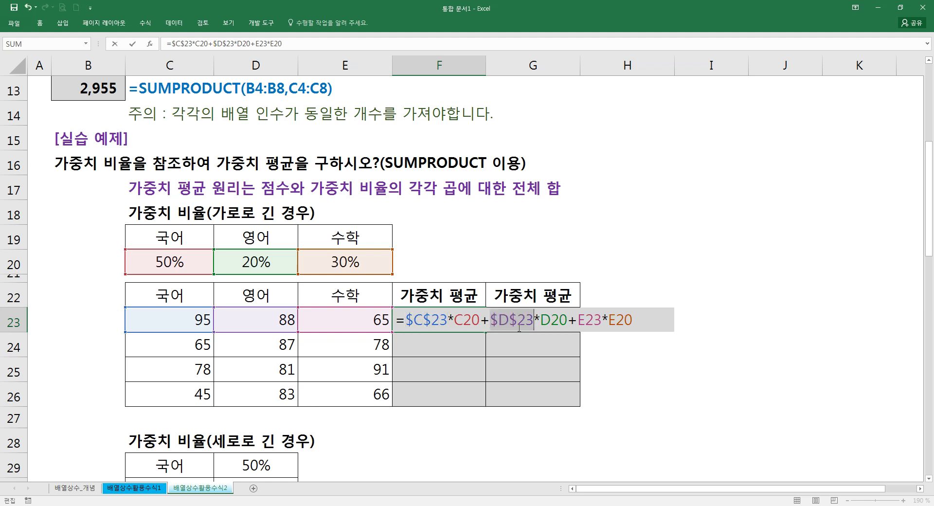
{"action": "left_click", "coordinate": [582, 321]}
{"action": "key", "text": "F4"}
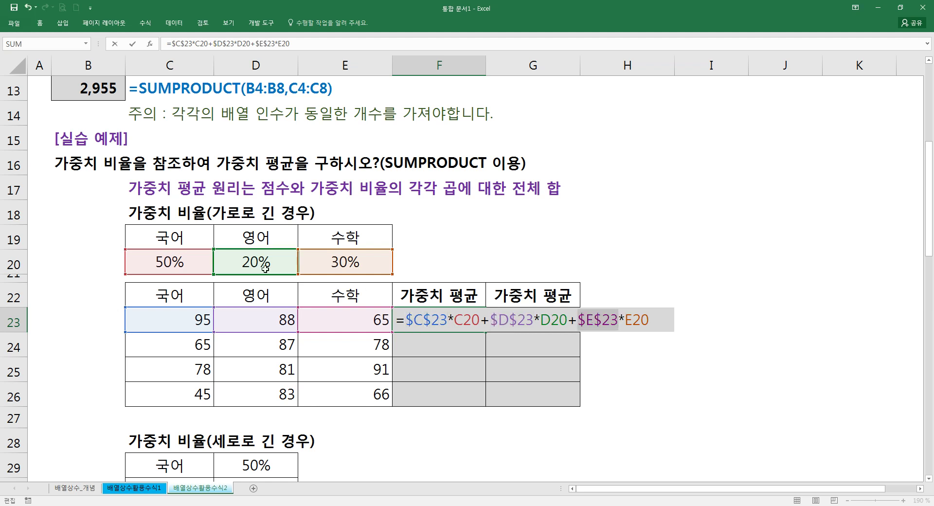
{"action": "left_click", "coordinate": [459, 322]}
{"action": "left_click_drag", "start_coordinate": [485, 334], "coordinate": [492, 413]}
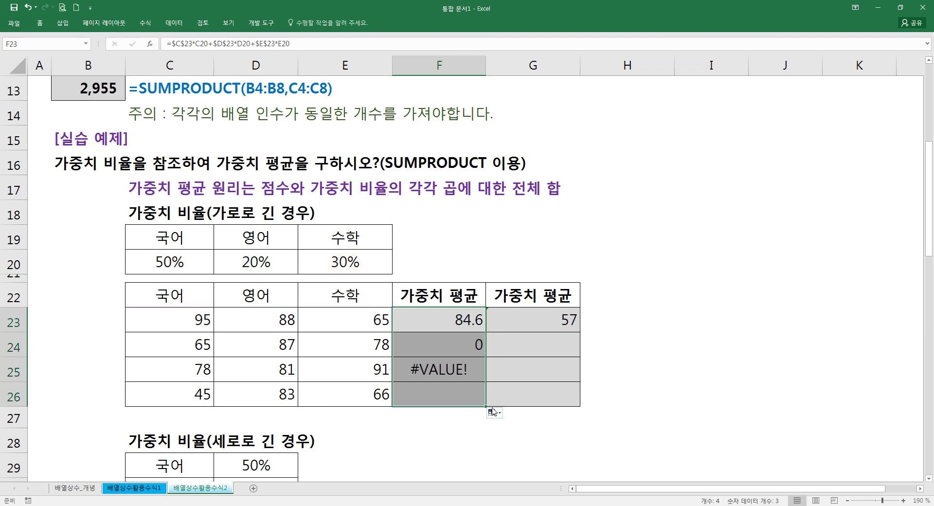
Inspect the F23 formula and undo the fill and the absolute score references, restoring =C23*C20+D23*D20+E23*E20.
{"action": "double_click", "coordinate": [458, 322]}
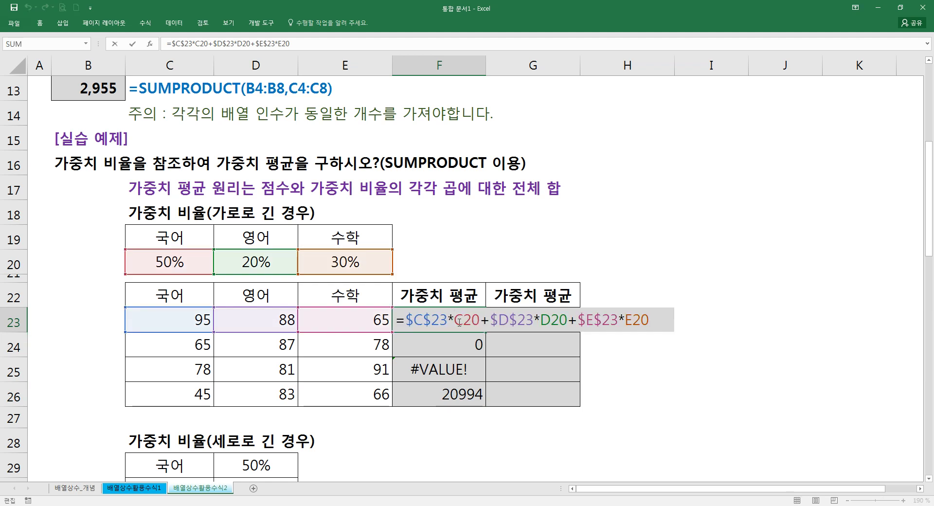
{"action": "key", "text": "Escape"}
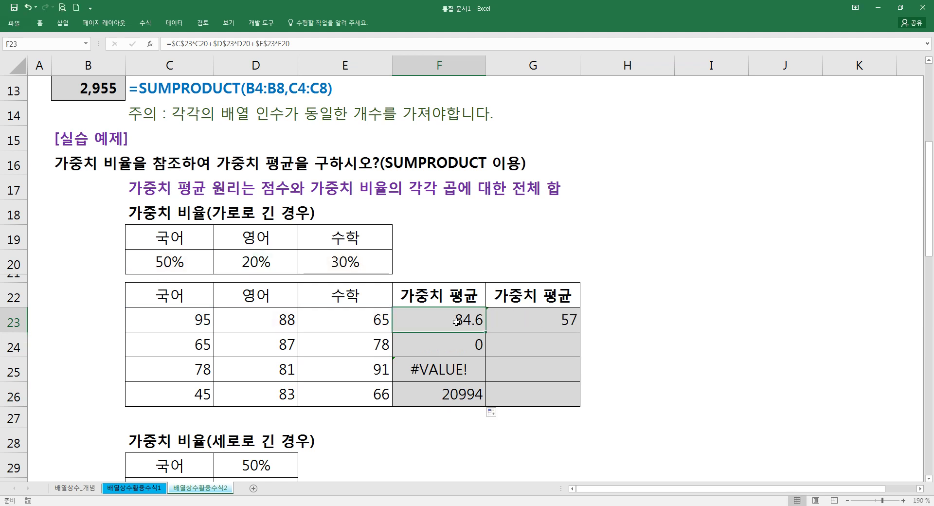
{"action": "key", "text": "ctrl+z"}
{"action": "key", "text": "ctrl+z"}
{"action": "key", "text": "Delete"}
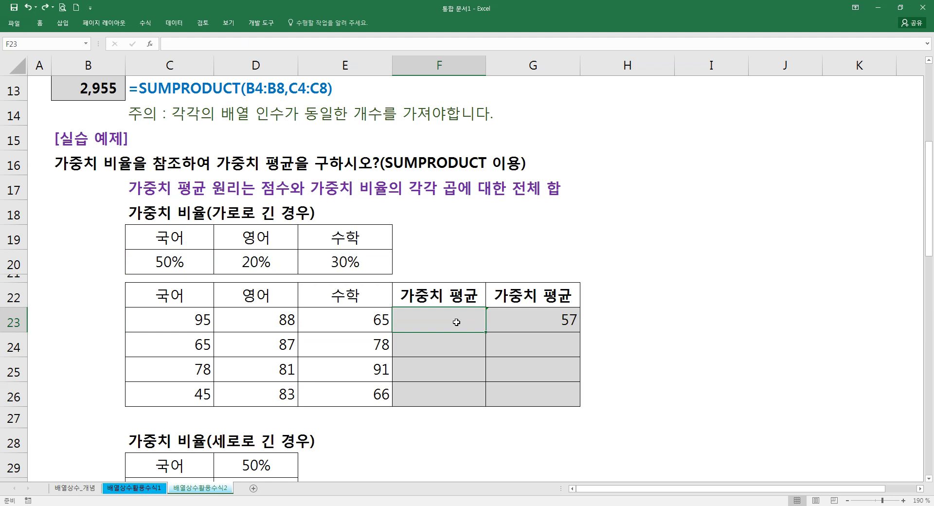
{"action": "key", "text": "ctrl+z"}
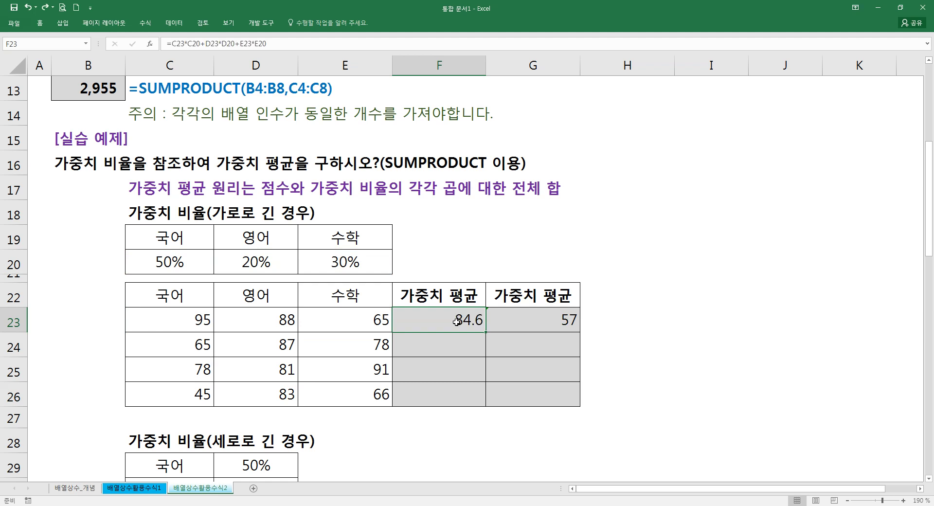
Make the weight references in the F23 formula absolute as $C$20, $D$20 and $E$20.
{"action": "double_click", "coordinate": [456, 322]}
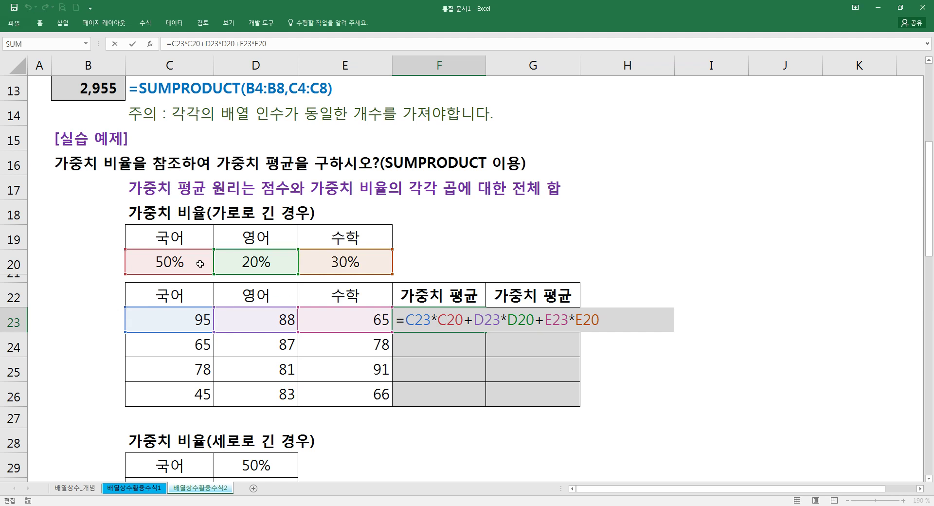
{"action": "key", "text": "F4"}
{"action": "left_click", "coordinate": [536, 321]}
{"action": "key", "text": "F4"}
{"action": "left_click", "coordinate": [616, 321]}
{"action": "key", "text": "F4"}
{"action": "key", "text": "Return"}
Fill the F23 weighted average formula down to F26 and check the references in F26.
{"action": "left_click", "coordinate": [479, 324]}
{"action": "left_click_drag", "start_coordinate": [486, 332], "coordinate": [469, 393]}
{"action": "double_click", "coordinate": [469, 393]}
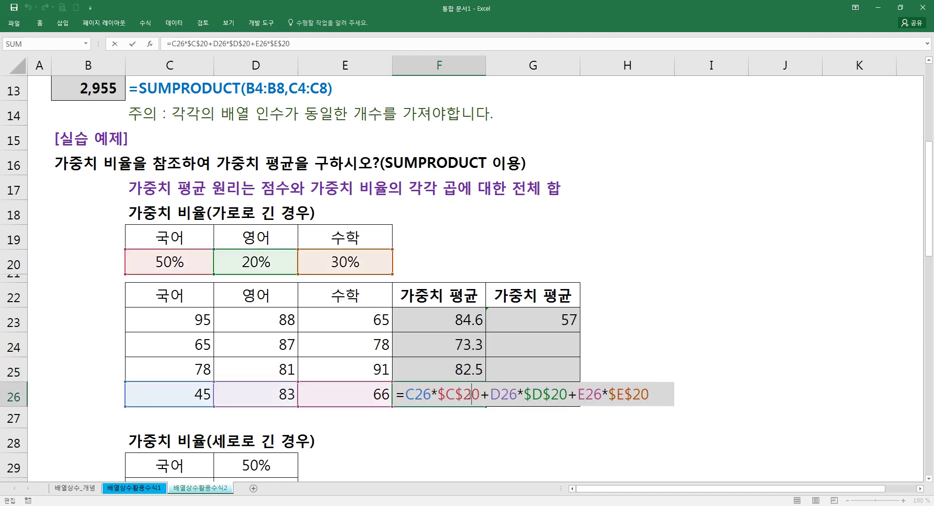
{"action": "key", "text": "Escape"}
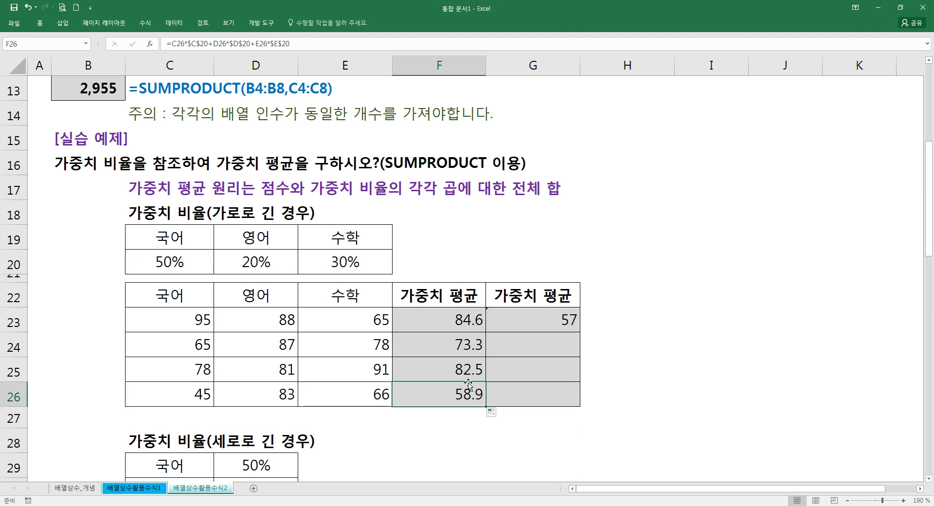
{"action": "left_click", "coordinate": [452, 320]}
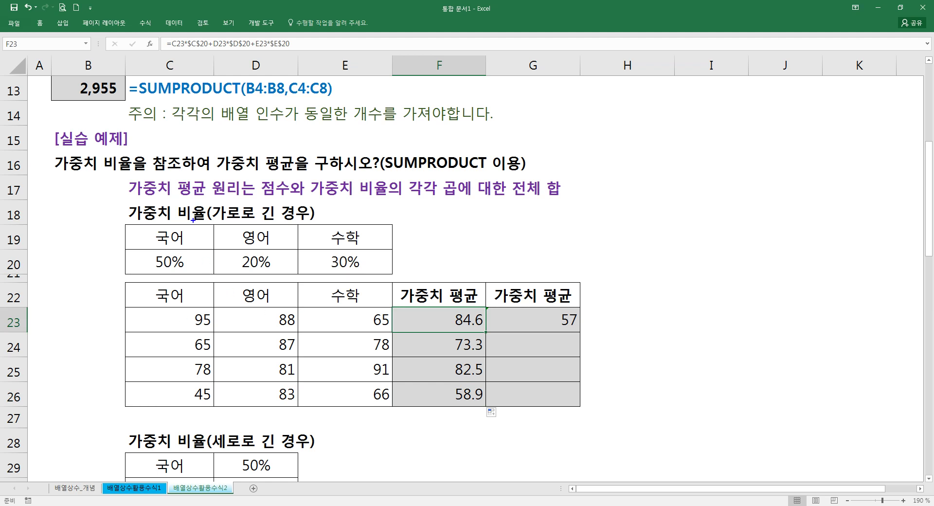
{"action": "left_click_drag", "start_coordinate": [172, 269], "coordinate": [183, 266]}
{"action": "left_click_drag", "start_coordinate": [198, 312], "coordinate": [196, 330]}
{"action": "left_click_drag", "start_coordinate": [190, 276], "coordinate": [174, 291]}
{"action": "left_click_drag", "start_coordinate": [178, 277], "coordinate": [191, 287]}
{"action": "left_click_drag", "start_coordinate": [256, 267], "coordinate": [260, 276]}
{"action": "mouse_move", "coordinate": [293, 313]}
{"action": "left_mouse_down"}
{"action": "mouse_move", "coordinate": [281, 329]}
{"action": "mouse_move", "coordinate": [292, 334]}
{"action": "left_mouse_up"}
{"action": "mouse_move", "coordinate": [357, 249]}
{"action": "left_mouse_down"}
{"action": "mouse_move", "coordinate": [335, 270]}
{"action": "mouse_move", "coordinate": [358, 280]}
{"action": "left_mouse_up"}
{"action": "mouse_move", "coordinate": [375, 316]}
{"action": "left_mouse_down"}
{"action": "mouse_move", "coordinate": [382, 335]}
{"action": "mouse_move", "coordinate": [391, 315]}
{"action": "left_mouse_up"}
{"action": "left_click_drag", "start_coordinate": [356, 293], "coordinate": [365, 304]}
{"action": "left_click_drag", "start_coordinate": [364, 294], "coordinate": [357, 305]}
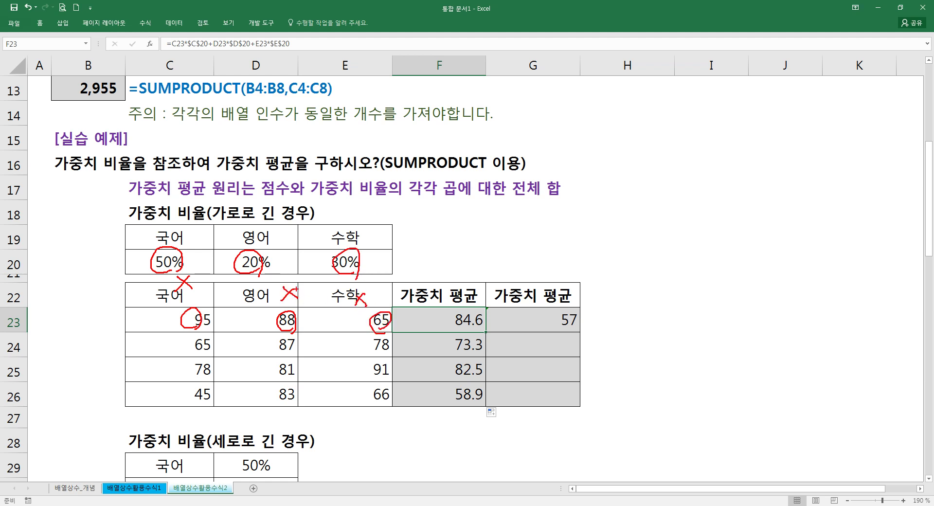
{"action": "key", "text": "Escape"}
Replace the formula in G23 with =SUMPRODUCT(C20:E20,C23:E23) to multiply the weights by the first row of scores.
{"action": "left_click", "coordinate": [510, 326]}
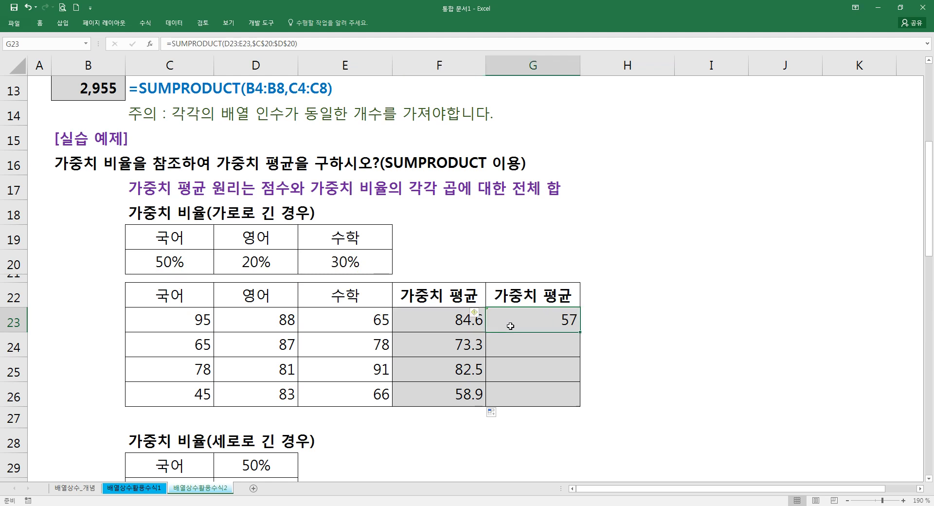
{"action": "type", "text": "=sum"}
{"action": "key", "text": "Down"}
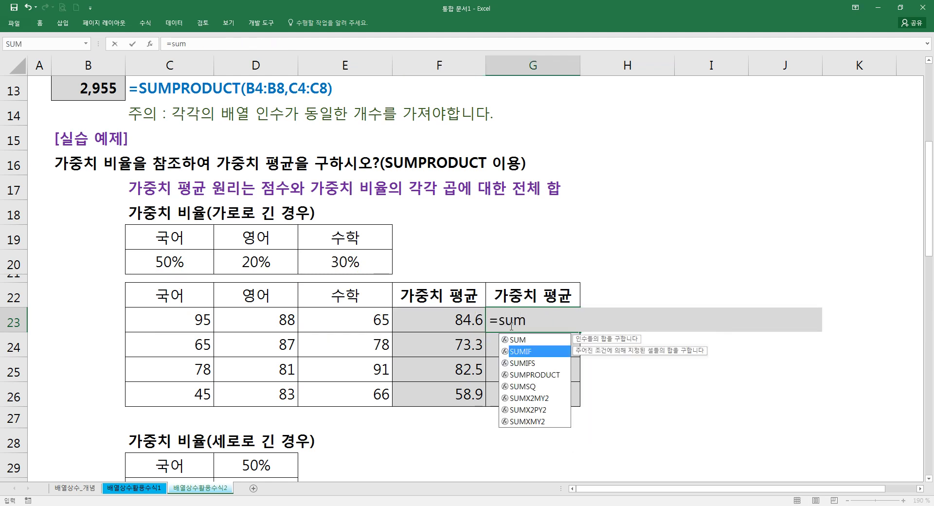
{"action": "key", "text": "Down"}
{"action": "key", "text": "Down"}
{"action": "key", "text": "Tab"}
{"action": "left_click", "coordinate": [188, 261]}
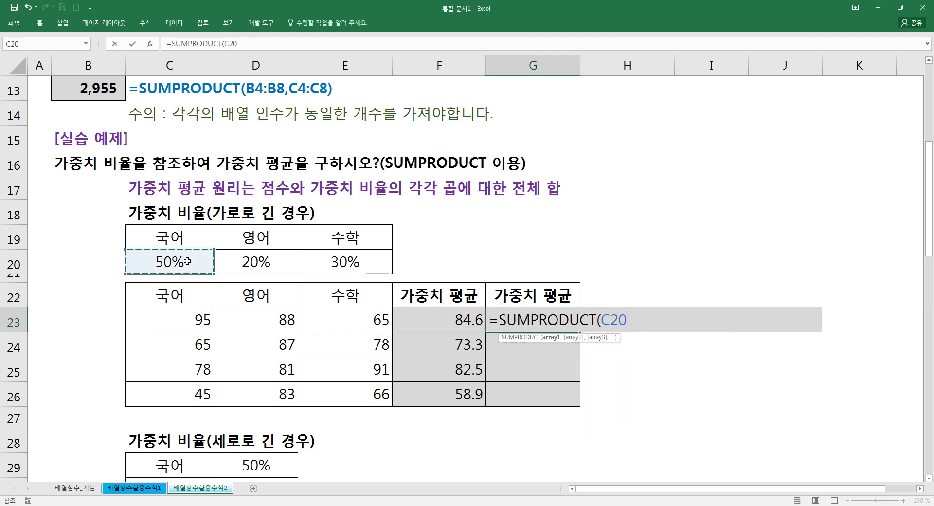
{"action": "left_click_drag", "start_coordinate": [188, 262], "coordinate": [311, 261]}
{"action": "type", "text": ","}
{"action": "left_click", "coordinate": [201, 320]}
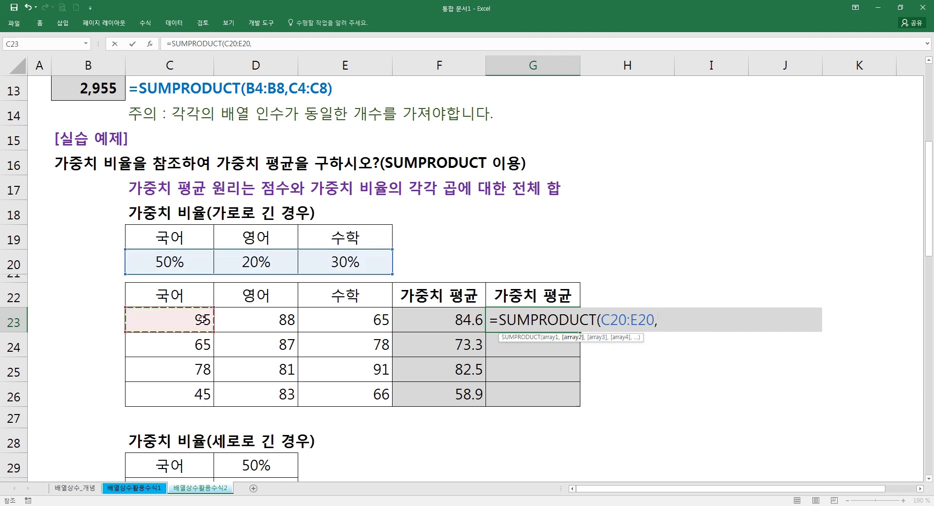
{"action": "left_click_drag", "start_coordinate": [201, 320], "coordinate": [314, 320]}
{"action": "type", "text": ")"}
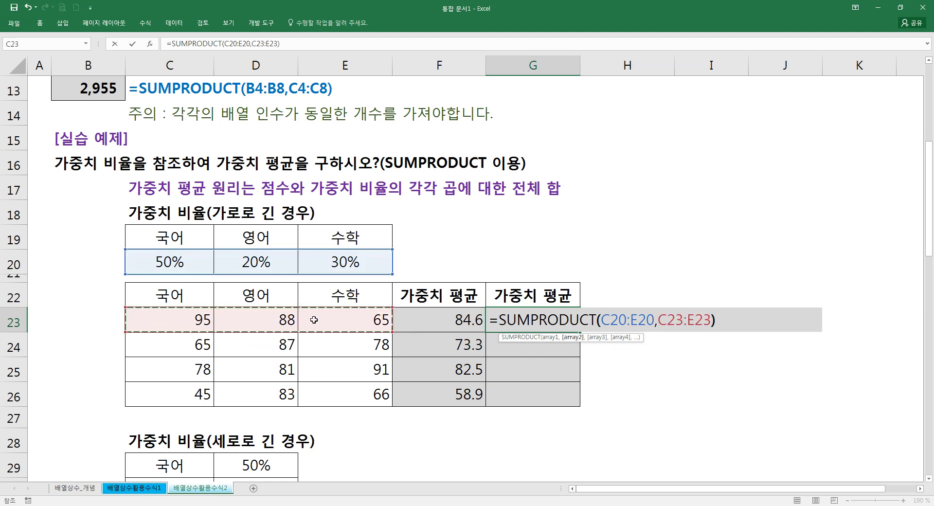
Make the weight range in G23 absolute as $C$20:$E$20 and fill the SUMPRODUCT formula down to G26.
{"action": "left_click_drag", "start_coordinate": [609, 322], "coordinate": [636, 323]}
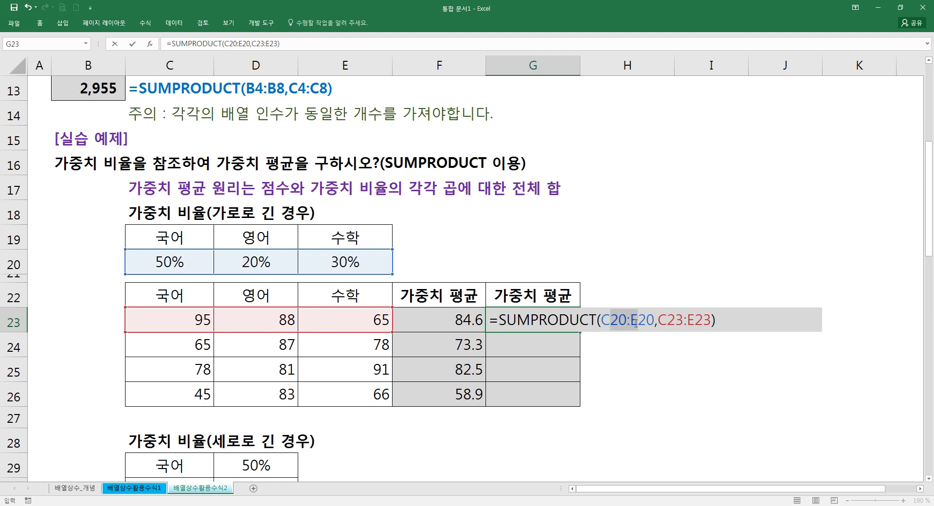
{"action": "key", "text": "F4"}
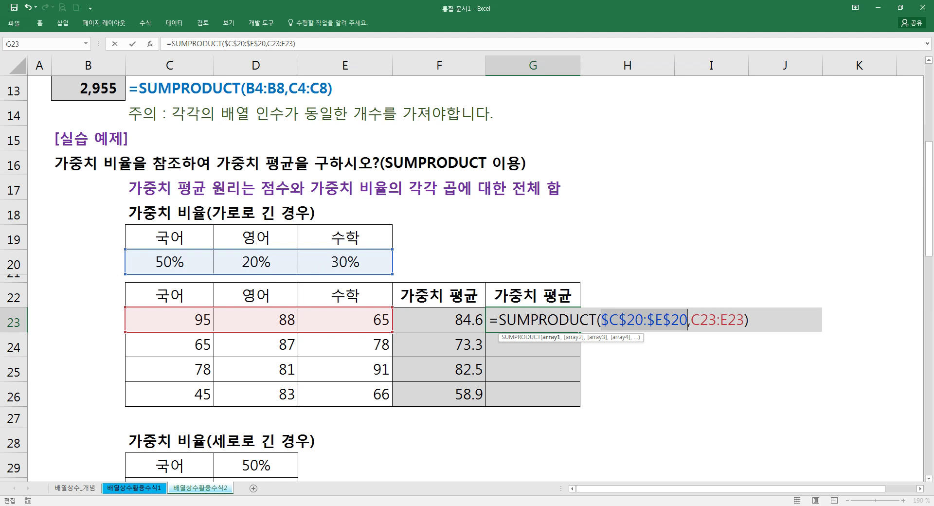
{"action": "key", "text": "Return"}
{"action": "left_click", "coordinate": [560, 324]}
{"action": "left_click_drag", "start_coordinate": [580, 332], "coordinate": [585, 419]}
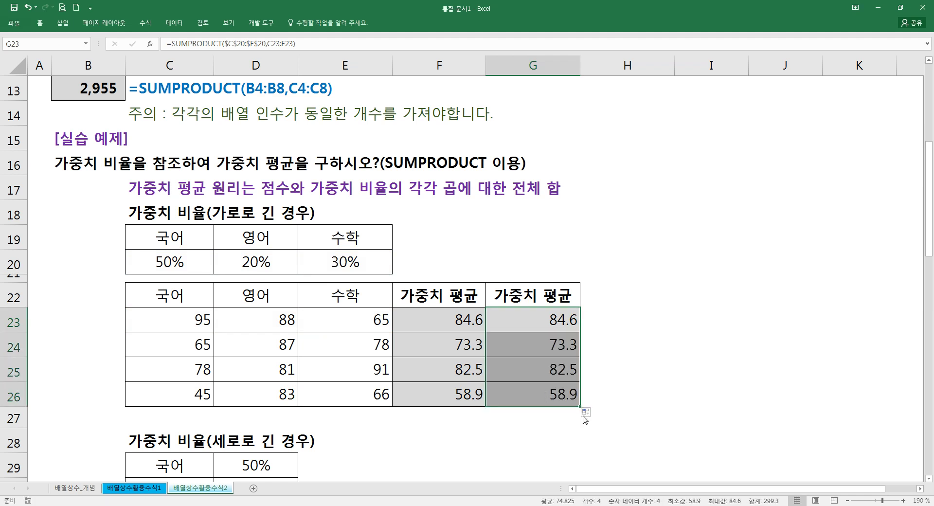
{"action": "left_click", "coordinate": [396, 334]}
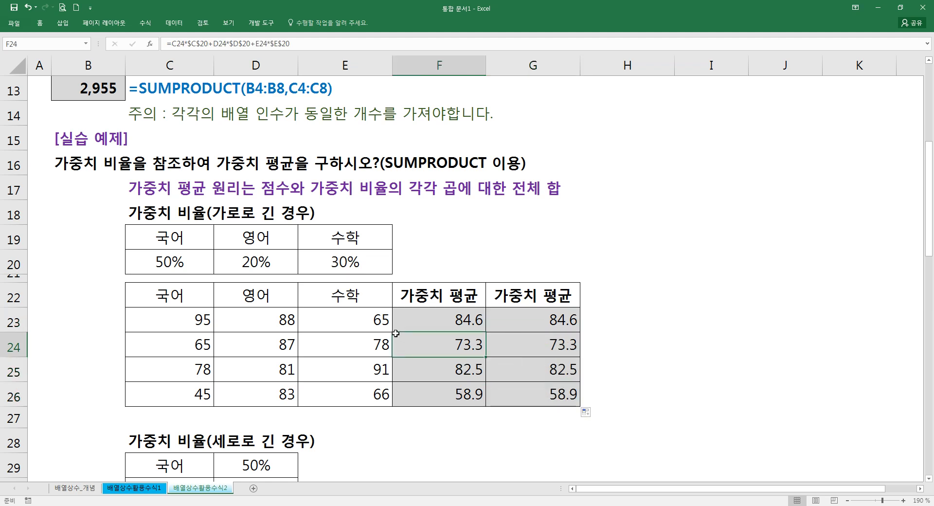
Fill the weighted average formula from D36 across to G36 in the vertical-weights practice table.
{"action": "left_click_drag", "start_coordinate": [183, 269], "coordinate": [331, 271]}
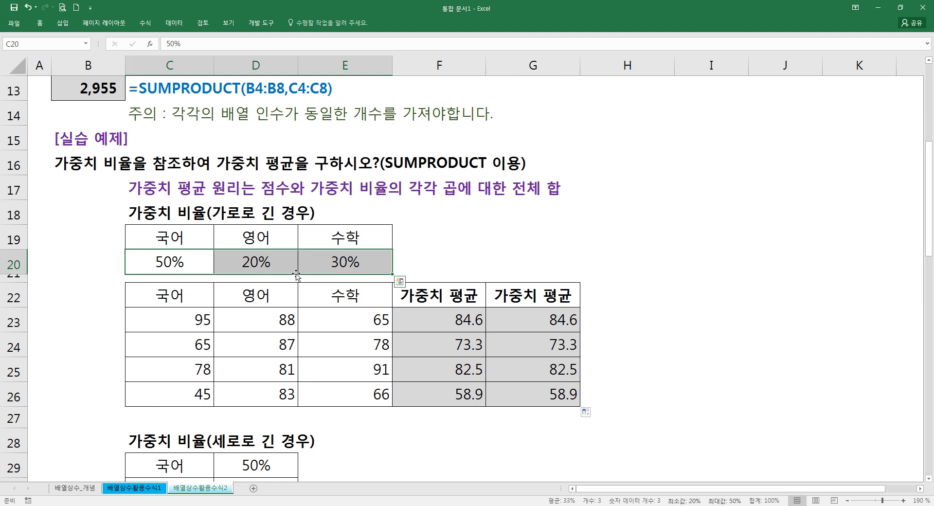
{"action": "scroll", "coordinate": [212, 288], "scroll_direction": "down", "scroll_amount": 4}
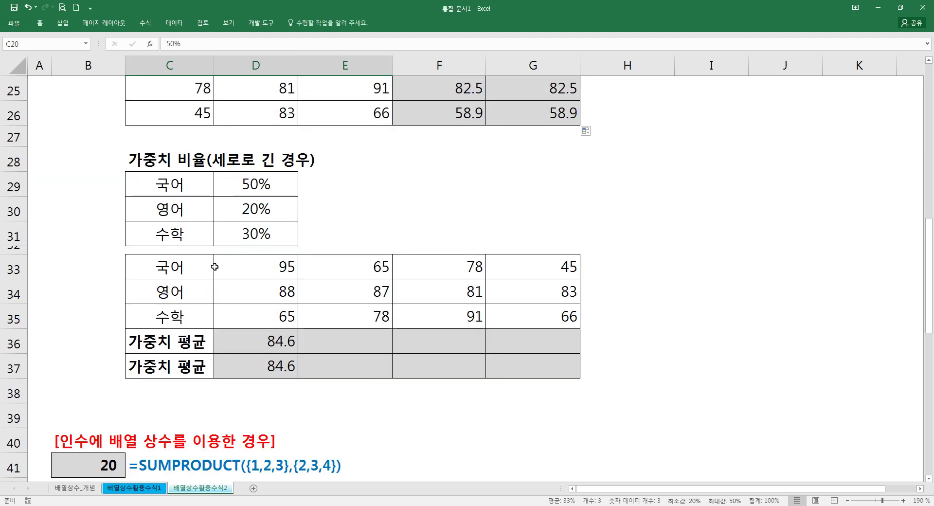
{"action": "left_click_drag", "start_coordinate": [241, 200], "coordinate": [247, 236]}
{"action": "left_click", "coordinate": [255, 343]}
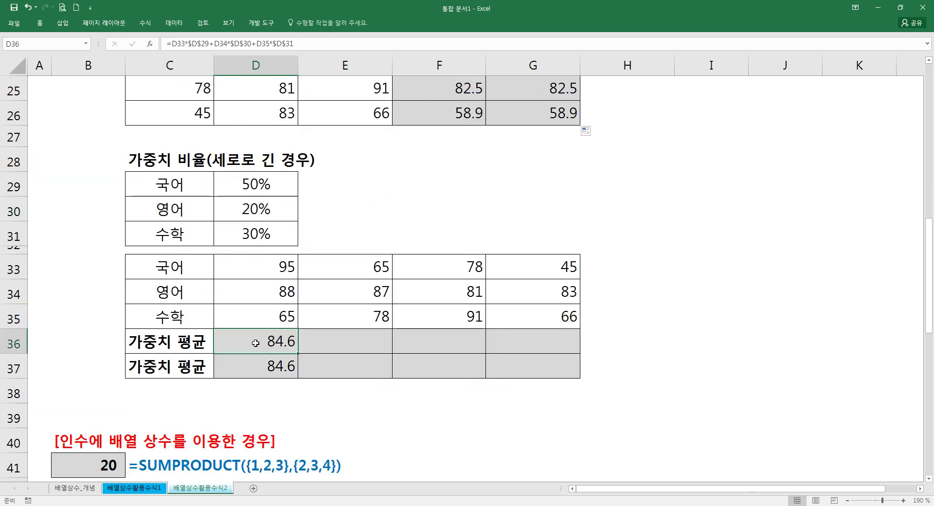
{"action": "double_click", "coordinate": [255, 343]}
{"action": "key", "text": "ctrl+Return"}
{"action": "left_click_drag", "start_coordinate": [298, 354], "coordinate": [576, 358]}
Fill the SUMPRODUCT formula from D37 across to G37 and check the ranges it uses in G37.
{"action": "double_click", "coordinate": [286, 369]}
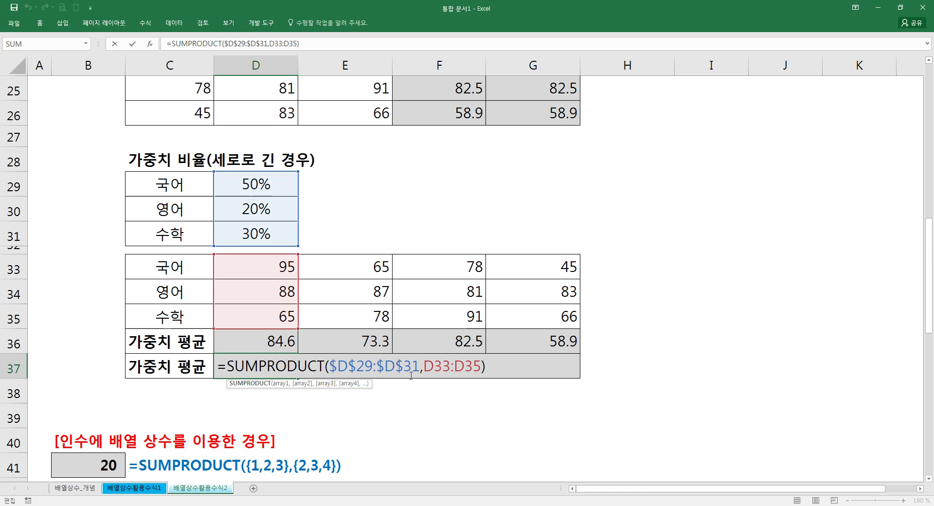
{"action": "key", "text": "ctrl+Return"}
{"action": "left_click_drag", "start_coordinate": [298, 378], "coordinate": [575, 377]}
{"action": "double_click", "coordinate": [540, 372]}
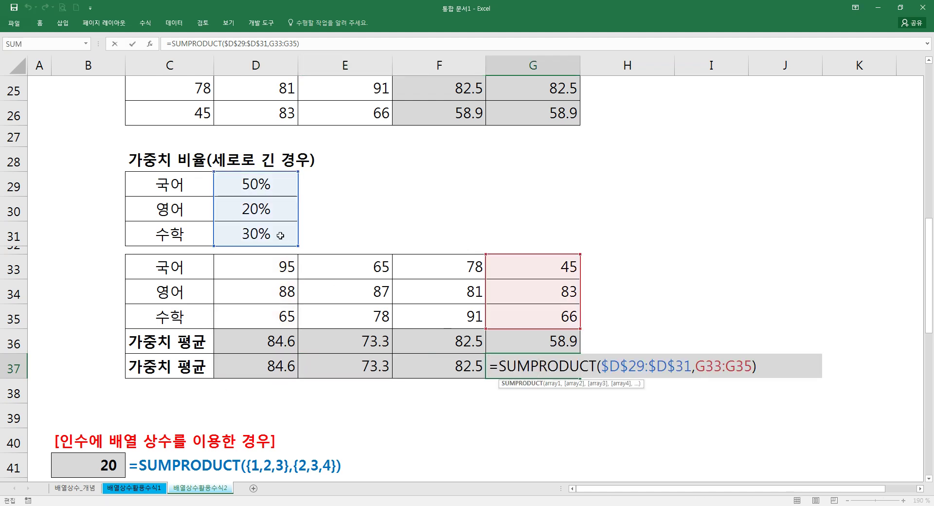
{"action": "key", "text": "Escape"}
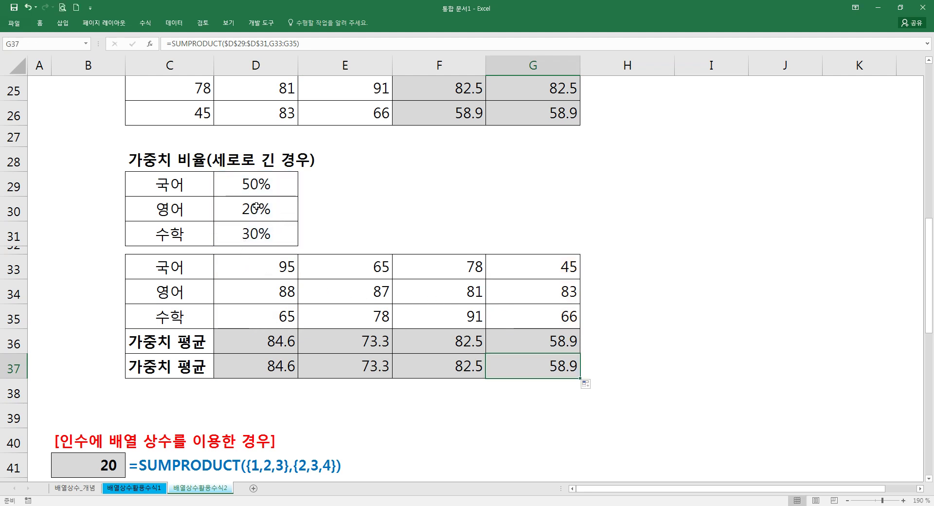
Review the layout of the horizontal-weights tables against the vertical-weights tables.
{"action": "scroll", "coordinate": [264, 241], "scroll_direction": "up", "scroll_amount": 2}
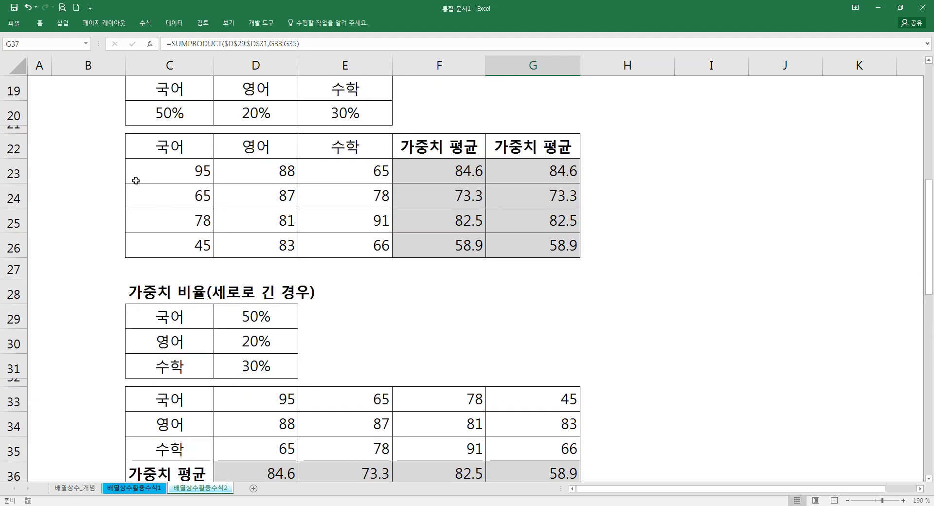
{"action": "left_click", "coordinate": [101, 168]}
{"action": "left_click", "coordinate": [152, 147]}
{"action": "left_click_drag", "start_coordinate": [152, 146], "coordinate": [310, 272]}
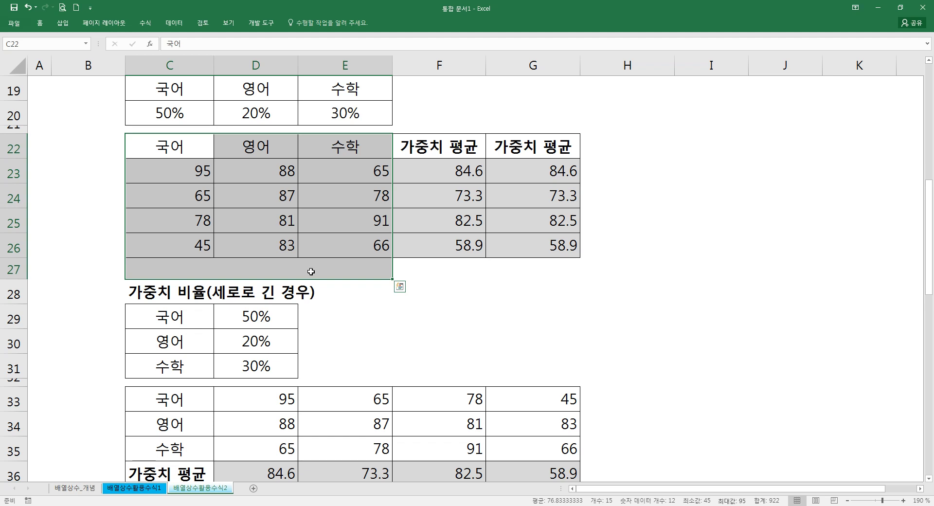
{"action": "left_click", "coordinate": [303, 238]}
{"action": "scroll", "coordinate": [302, 227], "scroll_direction": "up", "scroll_amount": 3}
{"action": "left_click_drag", "start_coordinate": [145, 265], "coordinate": [444, 398]}
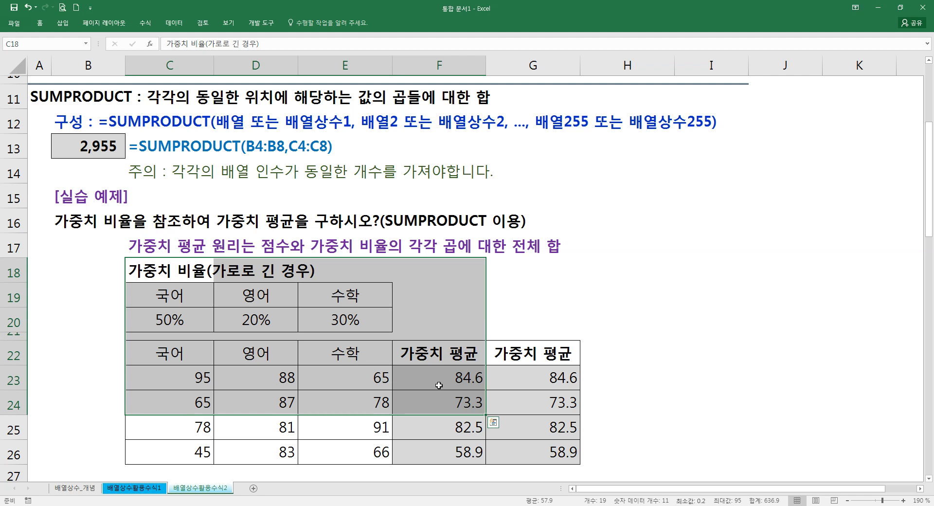
{"action": "scroll", "coordinate": [191, 295], "scroll_direction": "down", "scroll_amount": 2}
{"action": "scroll", "coordinate": [191, 295], "scroll_direction": "down", "scroll_amount": 4}
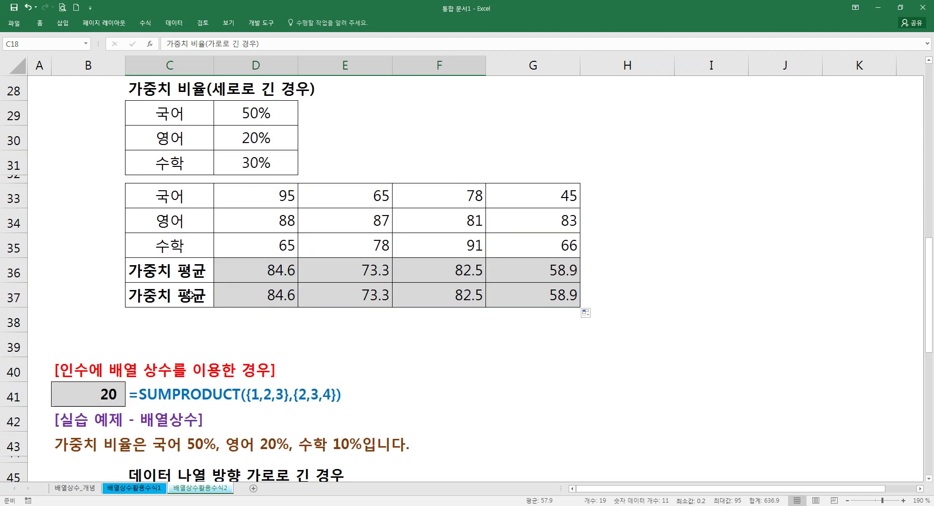
Delete the blank row 39 above the array-constant arguments section and select the SUMPRODUCT example in C40.
{"action": "left_click", "coordinate": [12, 347]}
{"action": "right_click", "coordinate": [10, 346]}
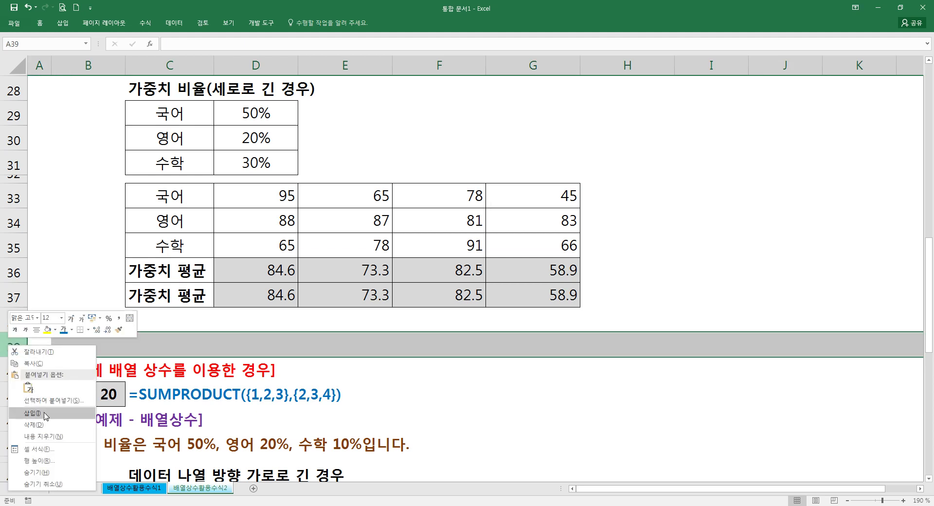
{"action": "left_click", "coordinate": [33, 424]}
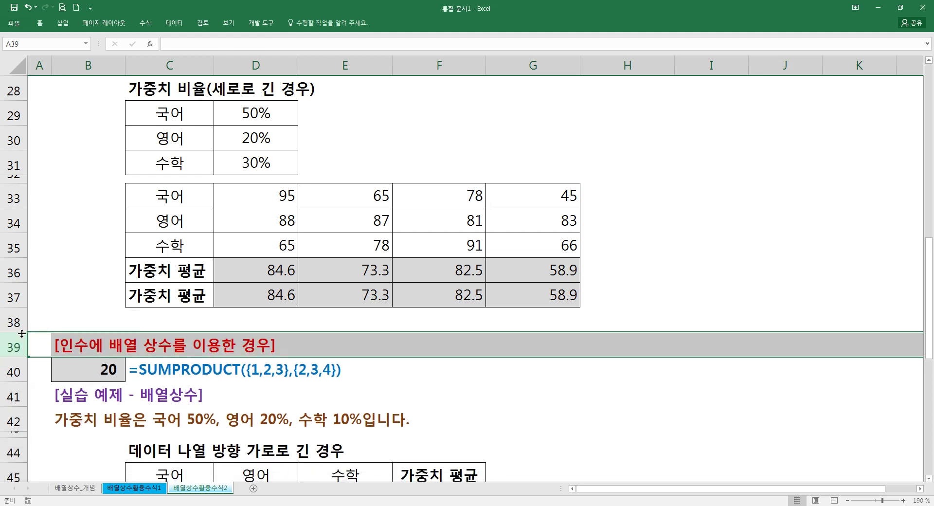
{"action": "left_click", "coordinate": [187, 365]}
{"action": "scroll", "coordinate": [186, 365], "scroll_direction": "down", "scroll_amount": 1}
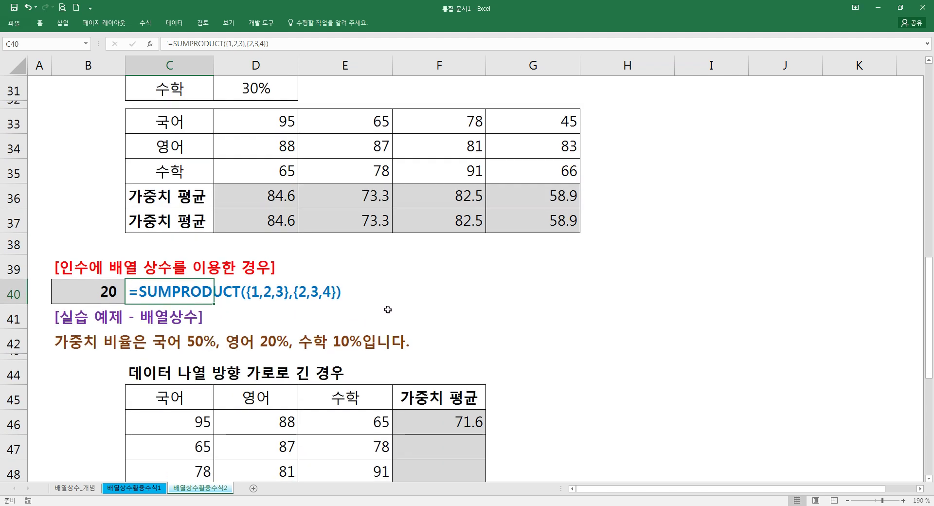
Enter the formula =SUMPRODUCT({1,2,3},{2,3,4}) in F40, using array constants as both arguments.
{"action": "left_click", "coordinate": [411, 293]}
{"action": "type", "text": "=srp"}
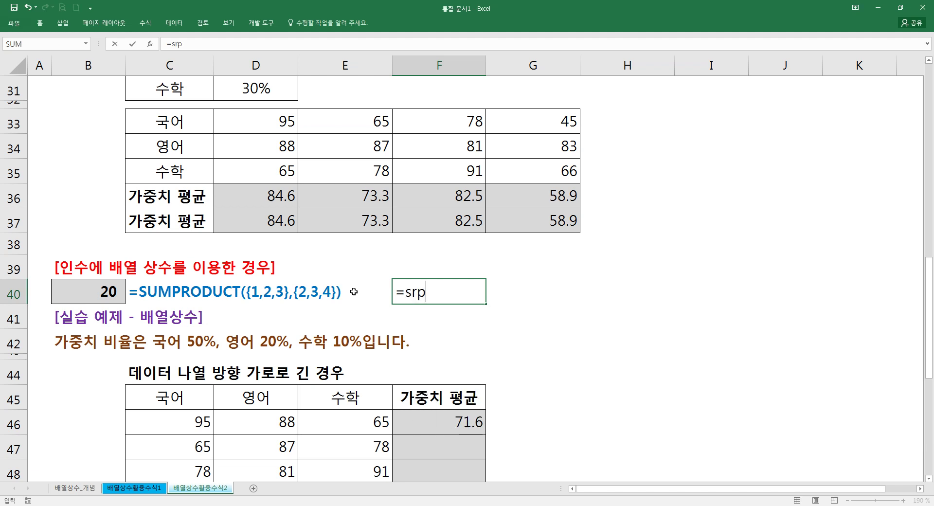
{"action": "key", "text": "BackSpace"}
{"action": "type", "text": "o"}
{"action": "key", "text": "Tab"}
{"action": "key", "text": "Left"}
{"action": "key", "text": "F2"}
{"action": "key", "text": "BackSpace"}
{"action": "key", "text": "BackSpace"}
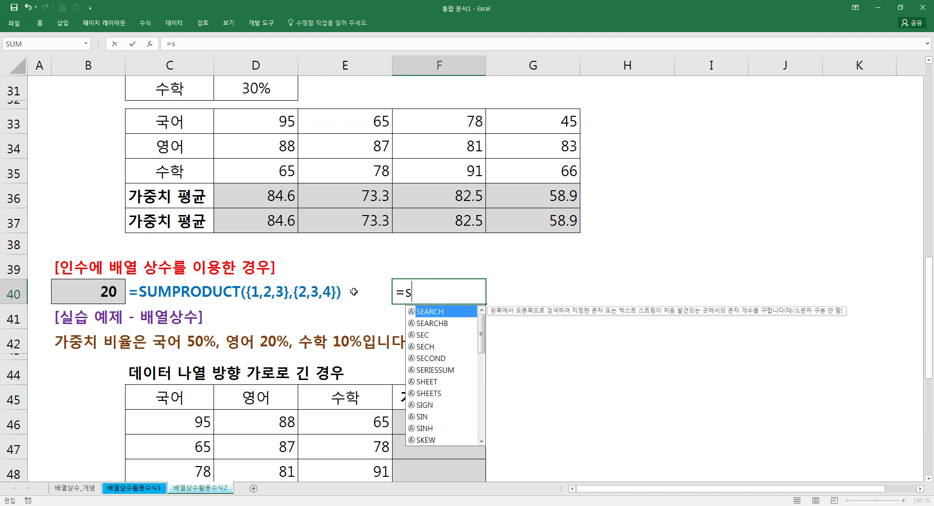
{"action": "type", "text": "umpr"}
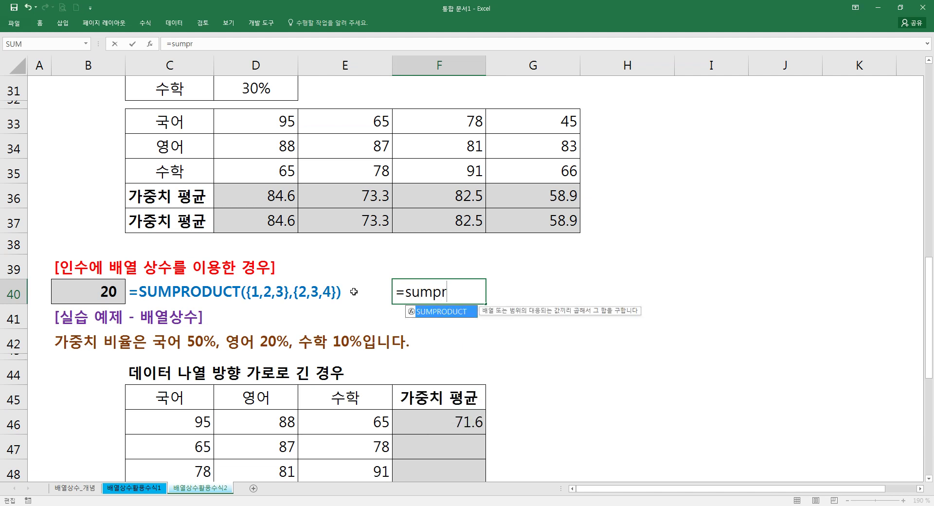
{"action": "key", "text": "Tab"}
{"action": "type", "text": "{1"}
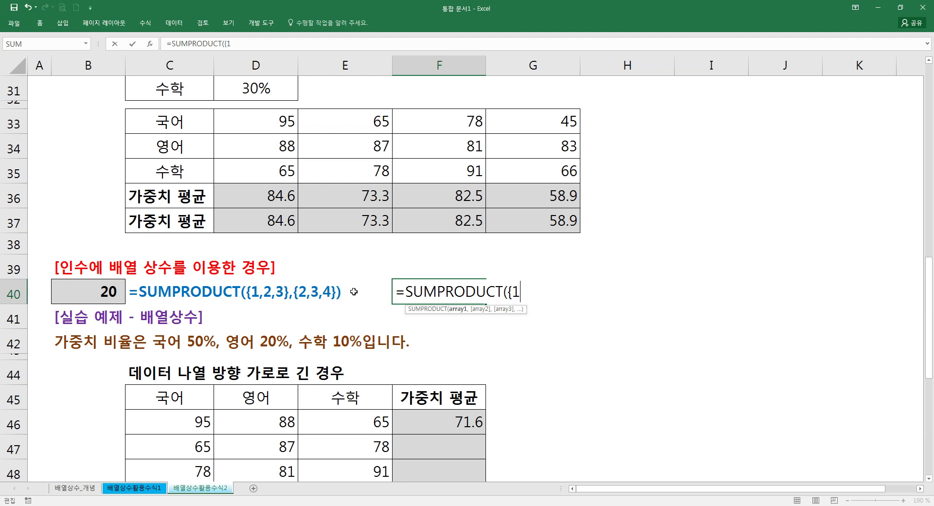
{"action": "type", "text": ",2,3},"}
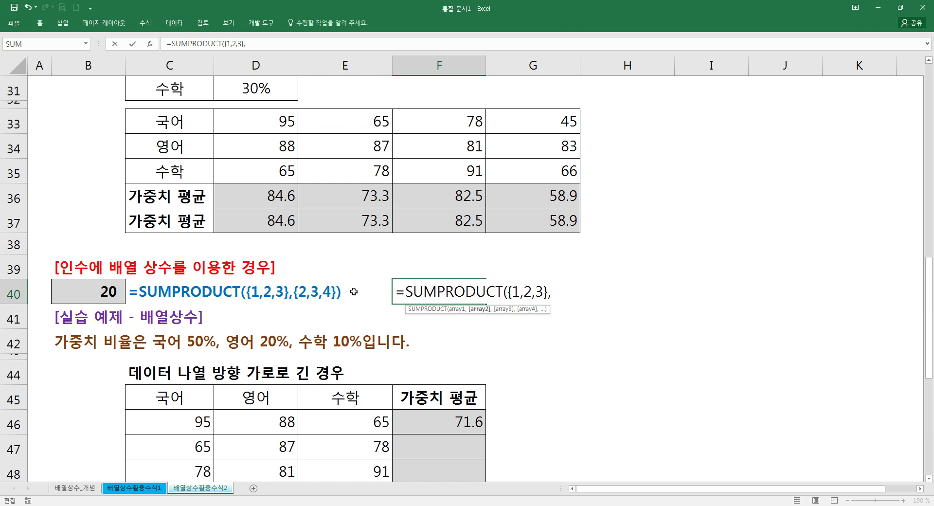
{"action": "type", "text": "("}
{"action": "key", "text": "BackSpace"}
{"action": "type", "text": "{2,3,4})"}
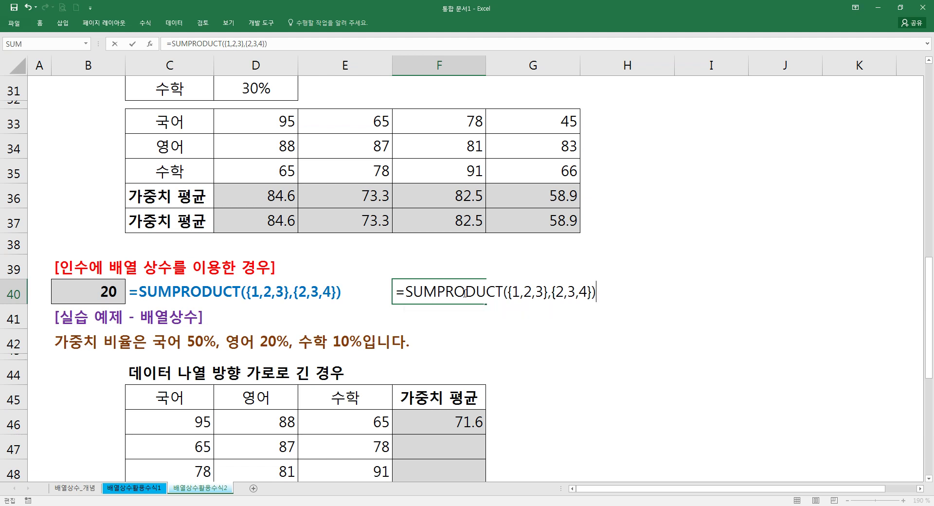
{"action": "left_click_drag", "start_coordinate": [639, 274], "coordinate": [752, 290]}
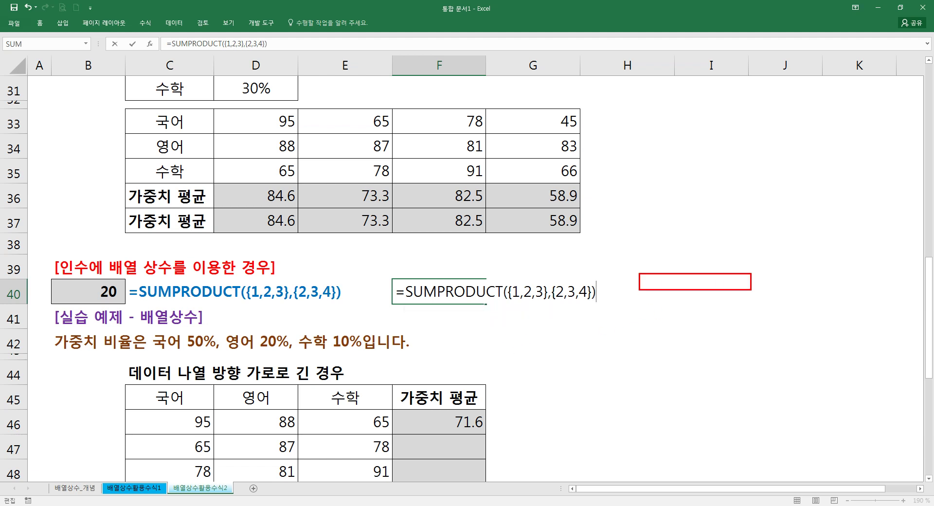
{"action": "mouse_move", "coordinate": [682, 274]}
{"action": "left_mouse_down"}
{"action": "mouse_move", "coordinate": [682, 290]}
{"action": "mouse_move", "coordinate": [712, 290]}
{"action": "left_mouse_up"}
{"action": "mouse_move", "coordinate": [641, 311]}
{"action": "left_mouse_down"}
{"action": "mouse_move", "coordinate": [652, 329]}
{"action": "mouse_move", "coordinate": [753, 328]}
{"action": "left_mouse_up"}
{"action": "mouse_move", "coordinate": [680, 312]}
{"action": "left_mouse_down"}
{"action": "mouse_move", "coordinate": [682, 330]}
{"action": "mouse_move", "coordinate": [718, 326]}
{"action": "left_mouse_up"}
{"action": "mouse_move", "coordinate": [514, 283]}
{"action": "left_mouse_down"}
{"action": "mouse_move", "coordinate": [563, 282]}
{"action": "mouse_move", "coordinate": [537, 271]}
{"action": "left_mouse_up"}
{"action": "left_click_drag", "start_coordinate": [536, 263], "coordinate": [544, 270]}
{"action": "mouse_move", "coordinate": [522, 297]}
{"action": "left_mouse_down"}
{"action": "mouse_move", "coordinate": [563, 319]}
{"action": "mouse_move", "coordinate": [584, 308]}
{"action": "mouse_move", "coordinate": [574, 299]}
{"action": "mouse_move", "coordinate": [538, 331]}
{"action": "mouse_move", "coordinate": [585, 324]}
{"action": "mouse_move", "coordinate": [588, 303]}
{"action": "mouse_move", "coordinate": [588, 335]}
{"action": "left_mouse_up"}
{"action": "key", "text": "ctrl+z"}
{"action": "left_click_drag", "start_coordinate": [589, 324], "coordinate": [601, 335]}
{"action": "key", "text": "Escape"}
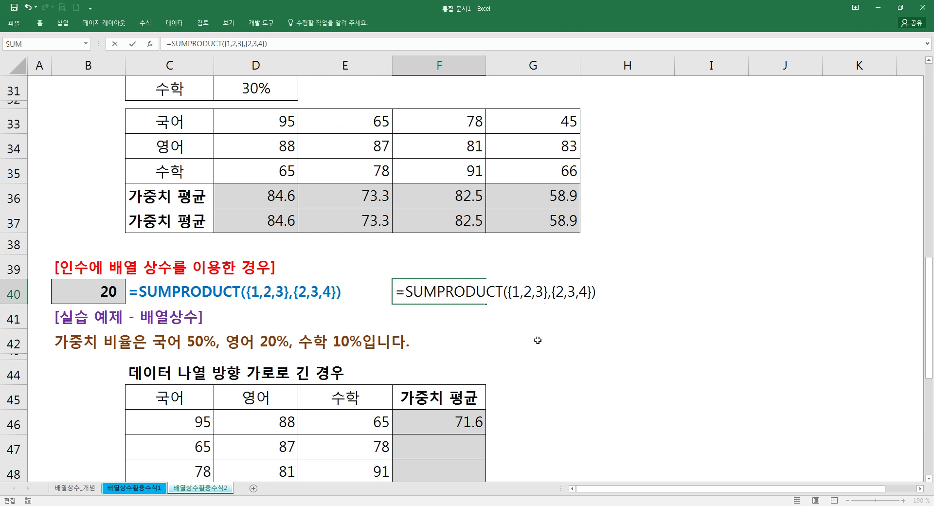
Commit the array-constant formula in F40 and compare the weights stated in B42 with the earlier vertical weights table.
{"action": "key", "text": "Return"}
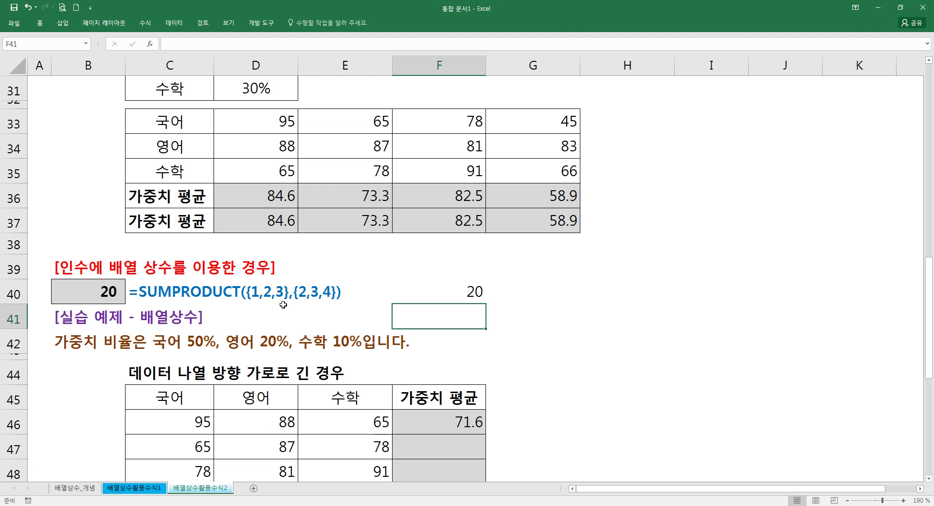
{"action": "left_click", "coordinate": [458, 292]}
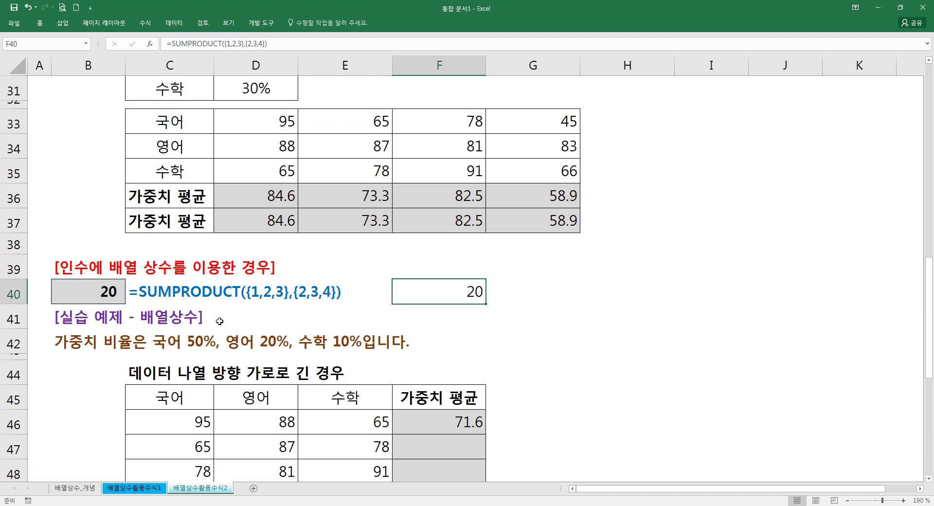
{"action": "scroll", "coordinate": [218, 321], "scroll_direction": "down", "scroll_amount": 1}
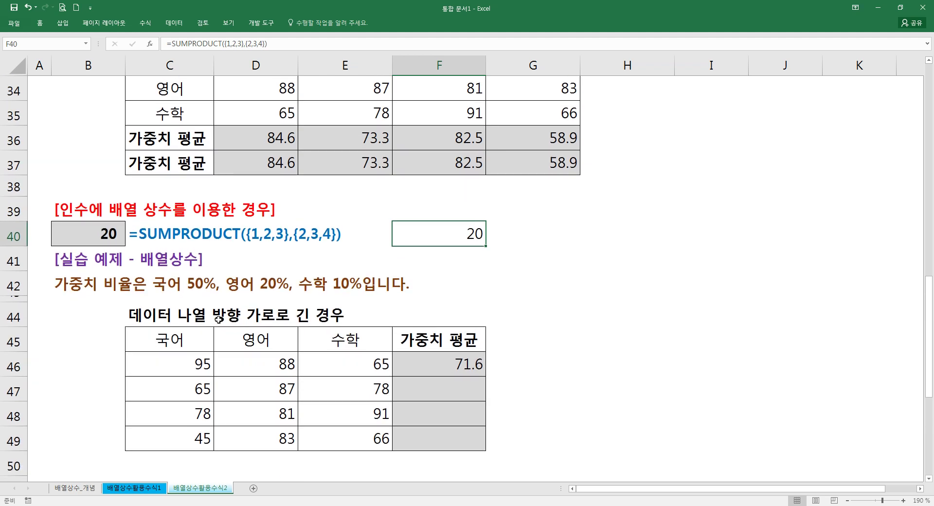
{"action": "left_click", "coordinate": [103, 290]}
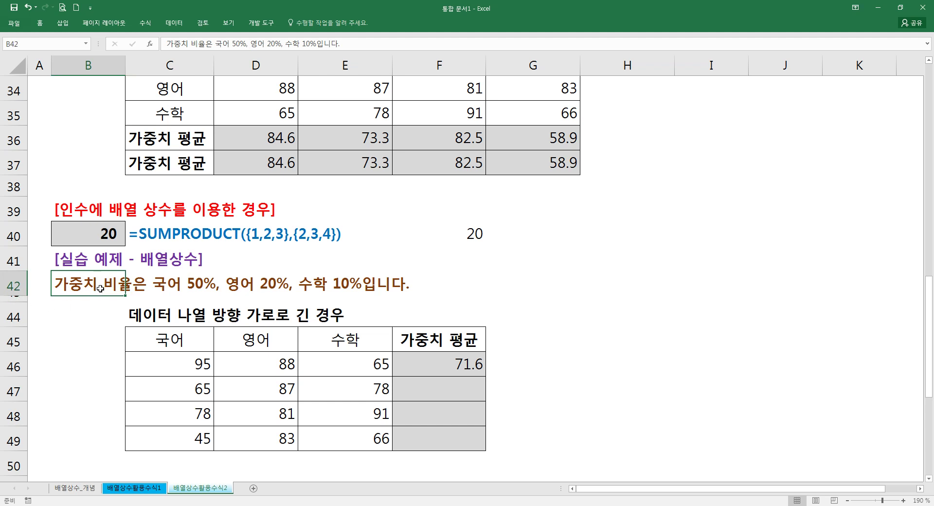
{"action": "scroll", "coordinate": [194, 290], "scroll_direction": "up", "scroll_amount": 1}
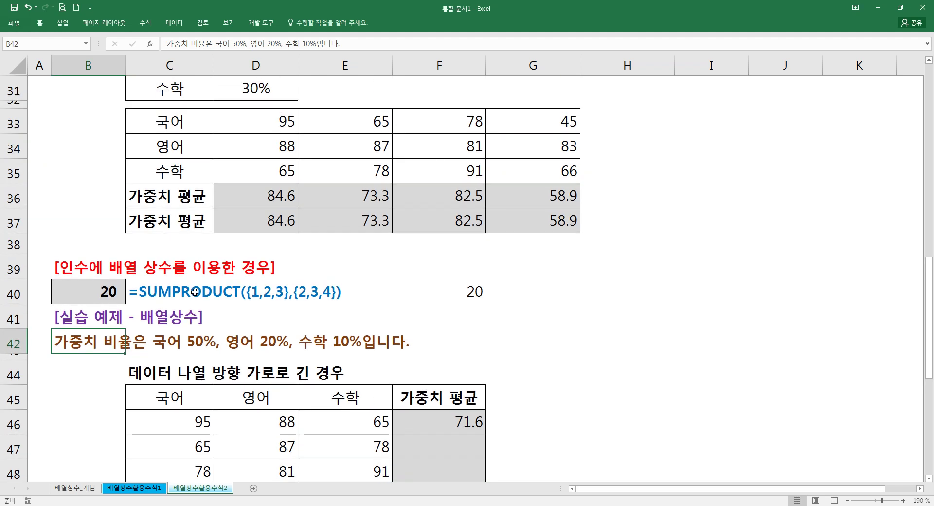
{"action": "scroll", "coordinate": [204, 292], "scroll_direction": "up", "scroll_amount": 2}
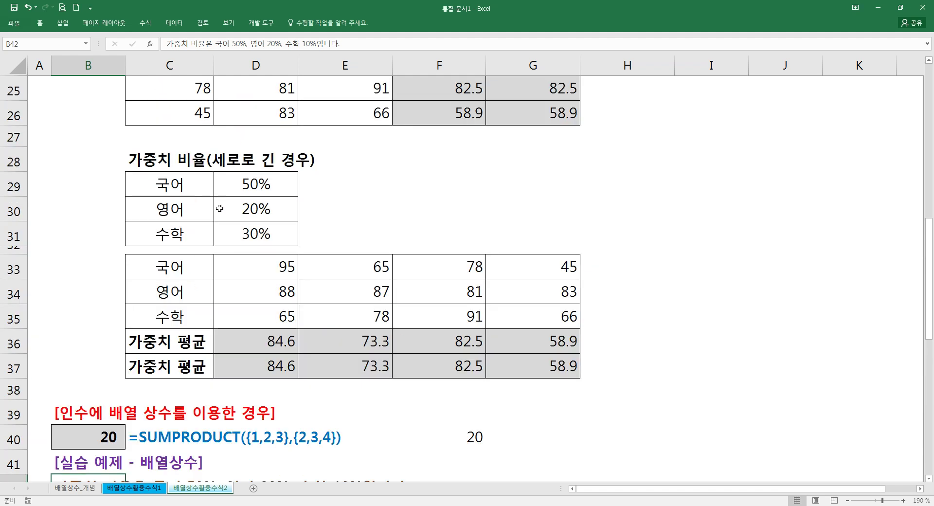
{"action": "scroll", "coordinate": [214, 282], "scroll_direction": "down", "scroll_amount": 3}
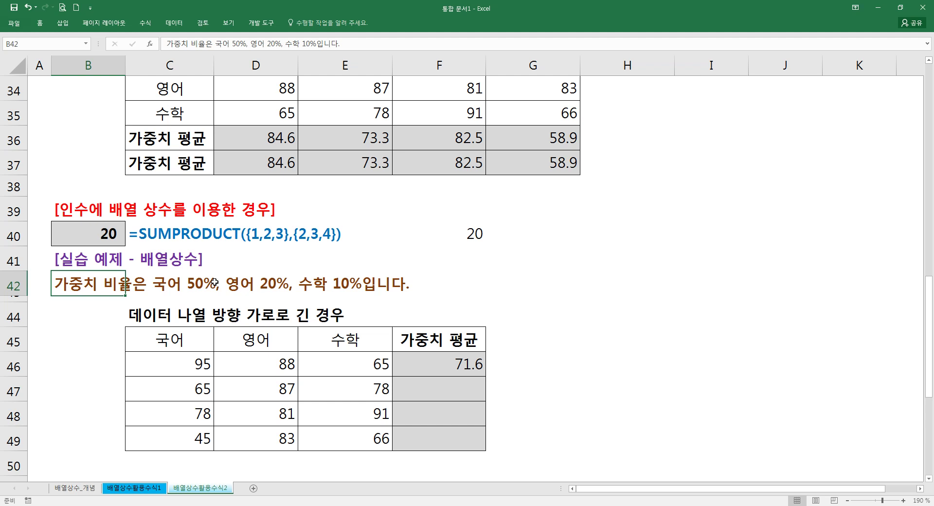
{"action": "scroll", "coordinate": [214, 282], "scroll_direction": "down", "scroll_amount": 1}
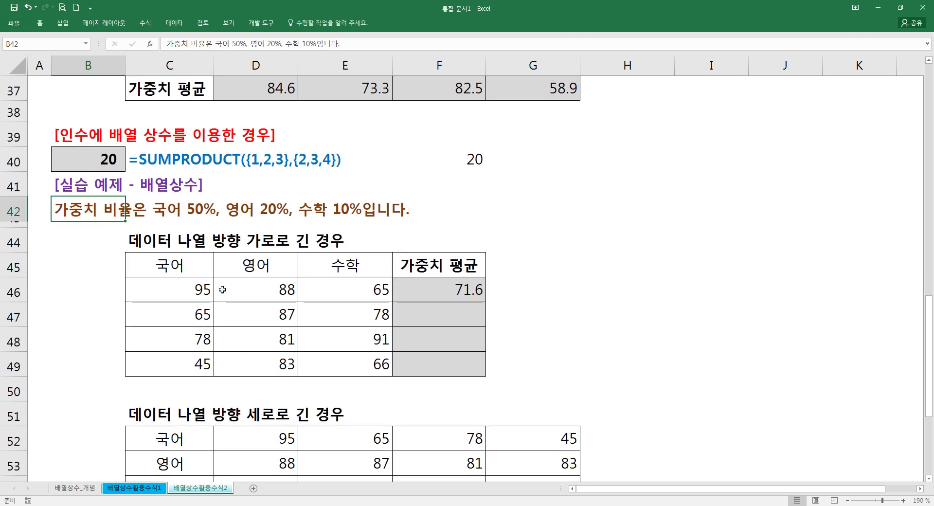
Replace the existing formula in F46 with a new SUMPRODUCT formula that takes C46:E46 as its first argument.
{"action": "left_click", "coordinate": [430, 296]}
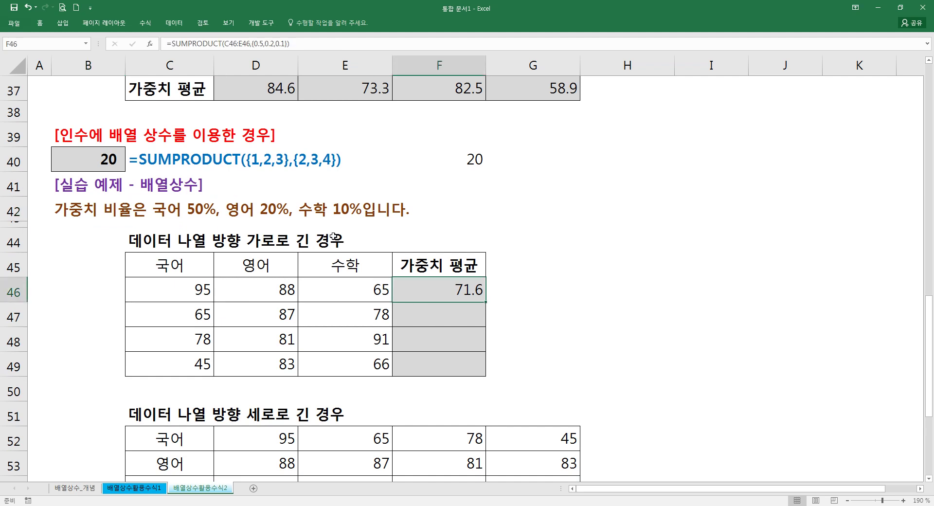
{"action": "key", "text": "Delete"}
{"action": "type", "text": "="}
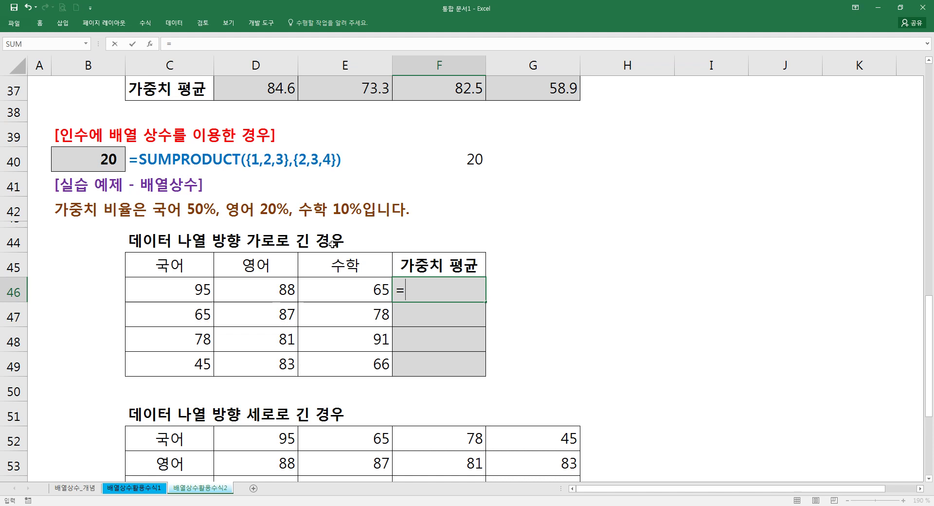
{"action": "type", "text": "su"}
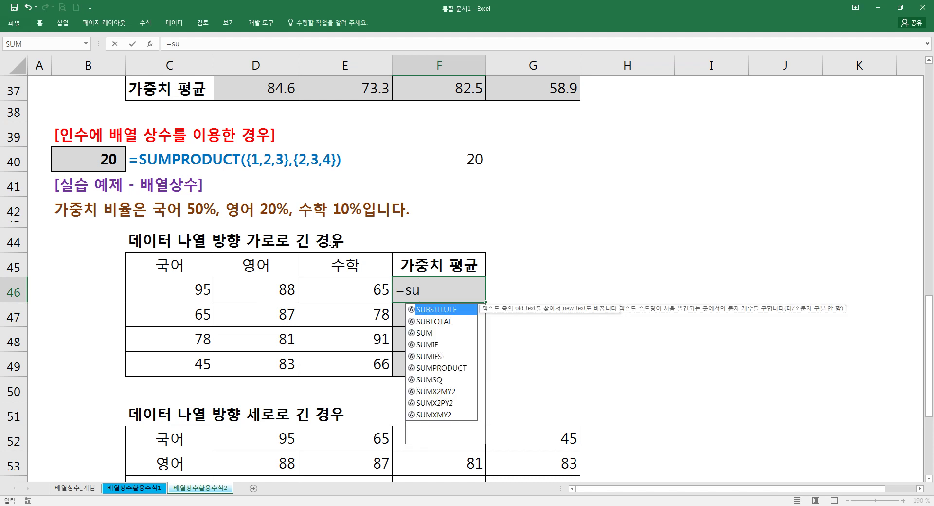
{"action": "key", "text": "Down"}
{"action": "key", "text": "Down"}
{"action": "key", "text": "Down"}
{"action": "key", "text": "Down"}
{"action": "key", "text": "Down"}
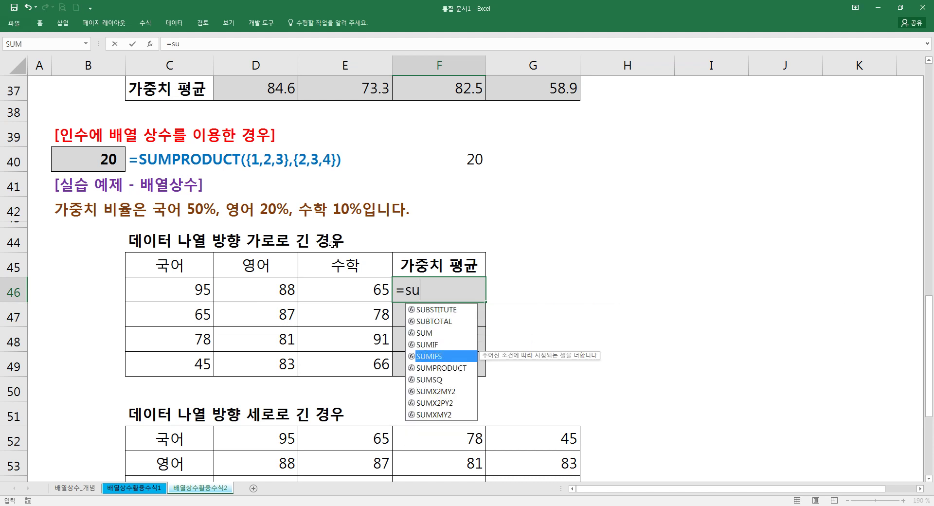
{"action": "key", "text": "Tab"}
{"action": "left_click_drag", "start_coordinate": [203, 285], "coordinate": [323, 296]}
{"action": "type", "text": ","}
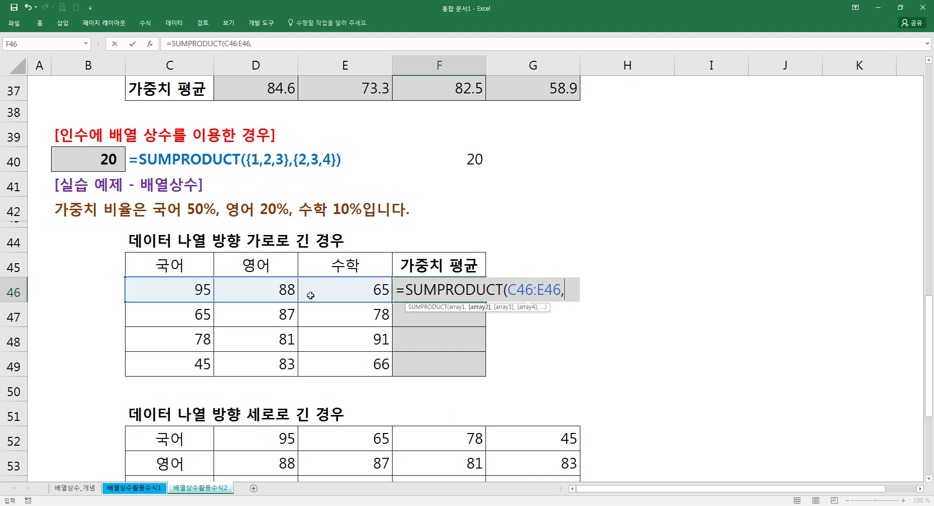
Add C46:E46 as the second SUMPRODUCT argument, convert that reference into an array constant and close the parenthesis.
{"action": "left_click_drag", "start_coordinate": [194, 288], "coordinate": [328, 290]}
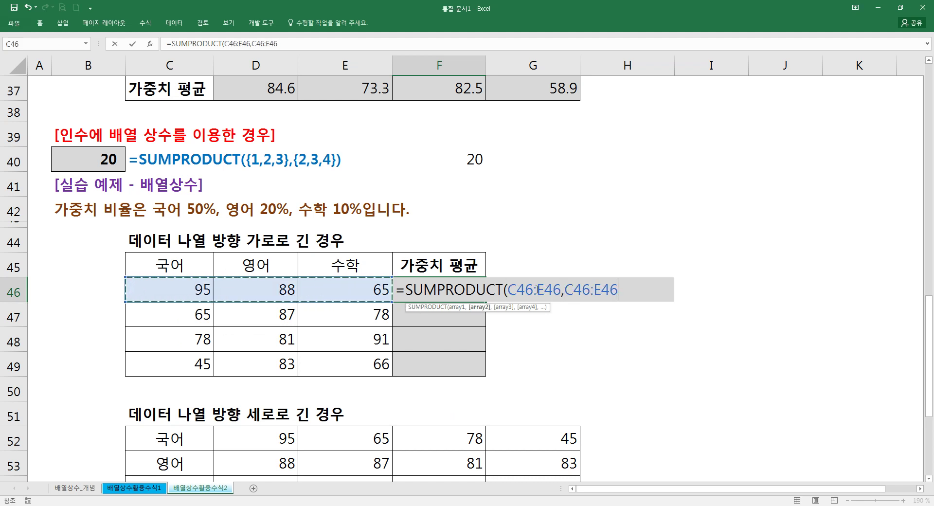
{"action": "left_click_drag", "start_coordinate": [565, 287], "coordinate": [629, 288]}
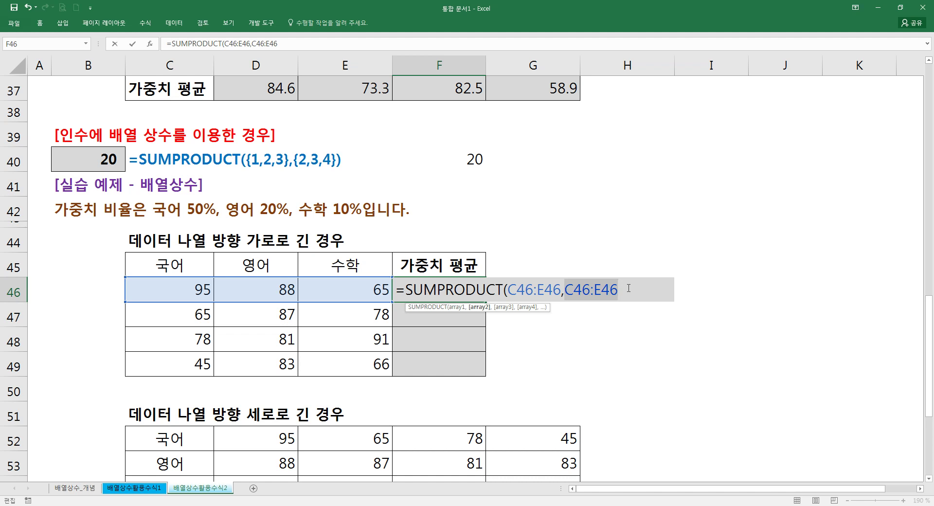
{"action": "key", "text": "F9"}
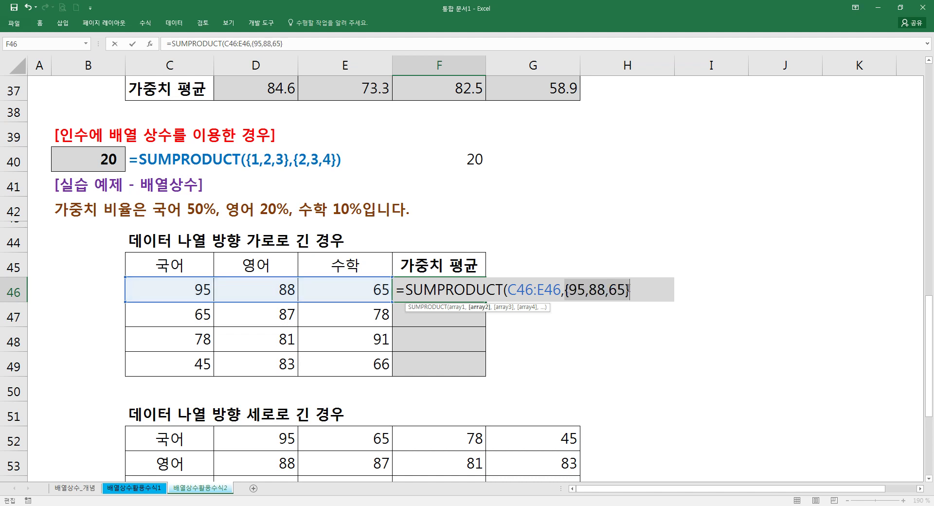
{"action": "left_click", "coordinate": [628, 289]}
{"action": "type", "text": ")"}
Replace the array constant's values in the F46 formula with 50%, 20% and 30%, and try to commit it.
{"action": "left_click_drag", "start_coordinate": [568, 291], "coordinate": [587, 292]}
{"action": "type", "text": "50%"}
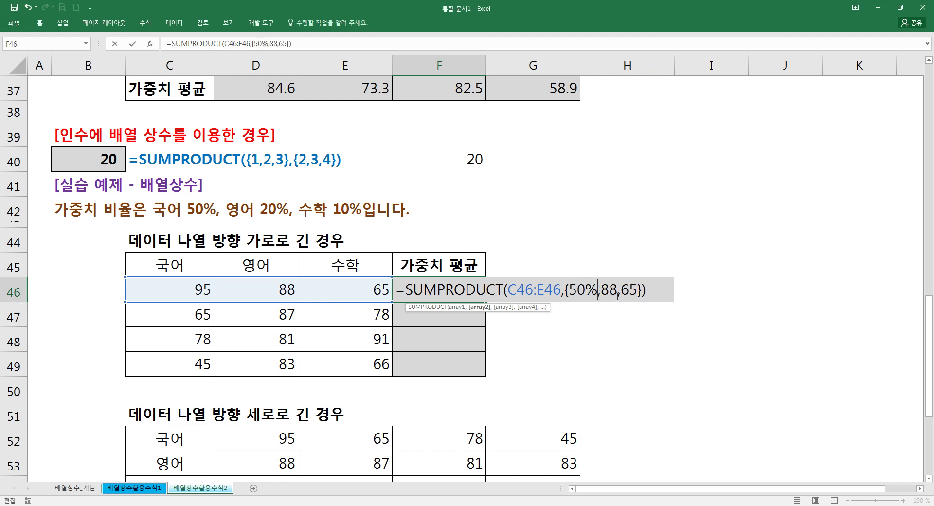
{"action": "left_click_drag", "start_coordinate": [601, 291], "coordinate": [617, 291]}
{"action": "type", "text": "20%"}
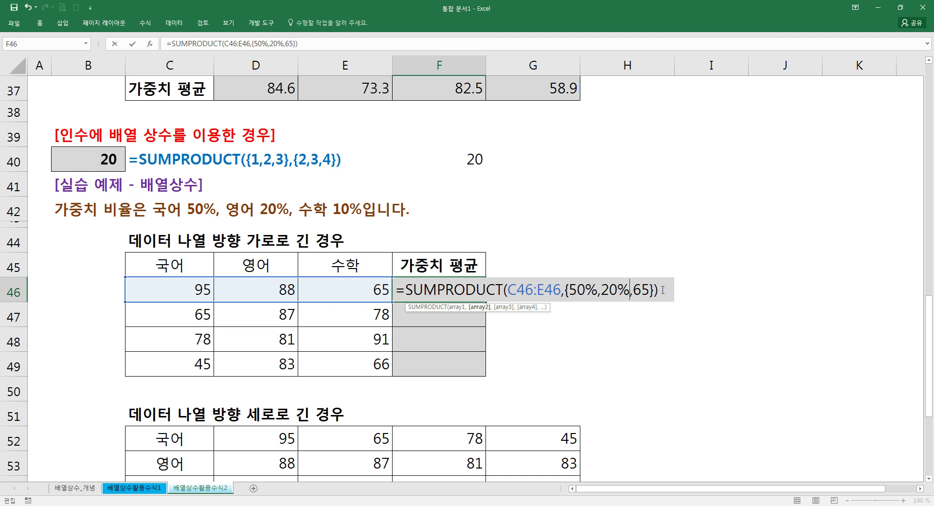
{"action": "left_click_drag", "start_coordinate": [633, 290], "coordinate": [648, 291]}
{"action": "type", "text": "30%"}
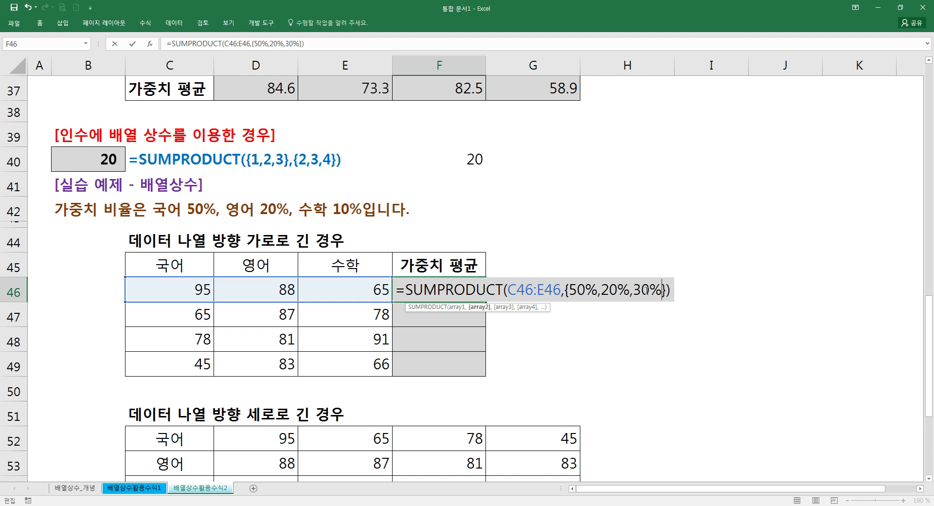
{"action": "key", "text": "Return"}
{"action": "key", "text": "Return"}
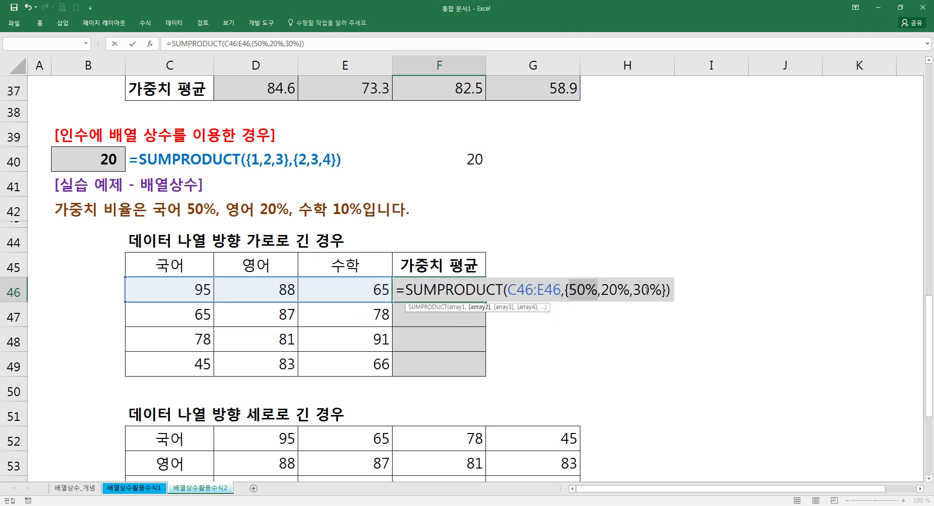
Rewrite the first two weights in the F46 array constant as 50/100 and 20/100.
{"action": "left_click", "coordinate": [591, 292]}
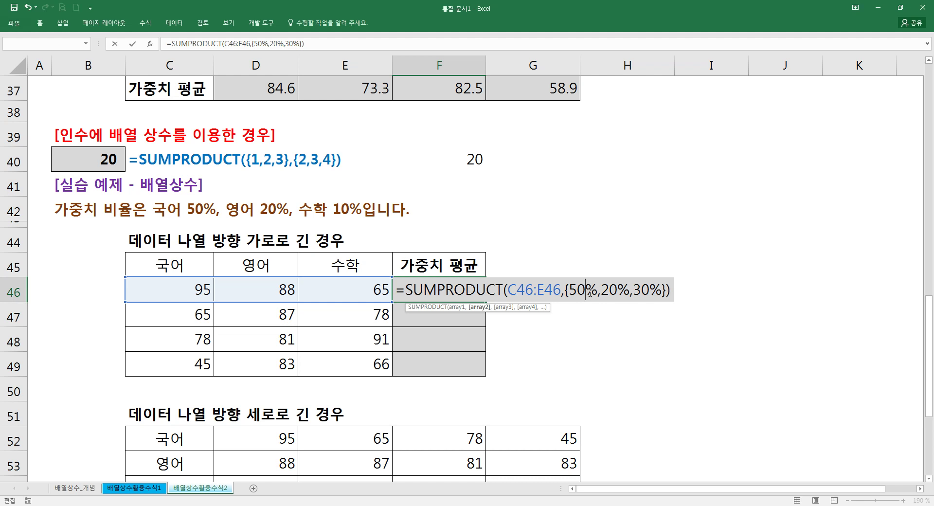
{"action": "type", "text": "/100"}
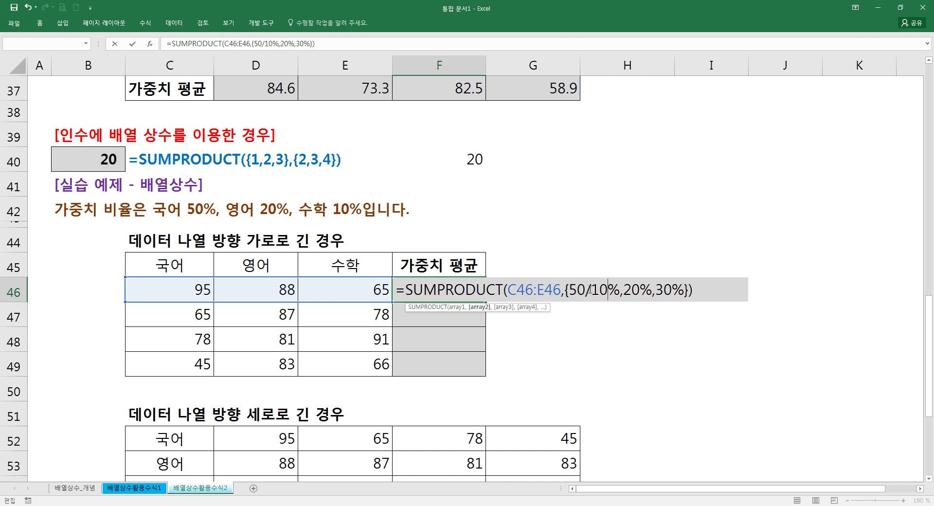
{"action": "key", "text": "Delete"}
{"action": "key", "text": "Right"}
{"action": "key", "text": "Right"}
{"action": "key", "text": "Right"}
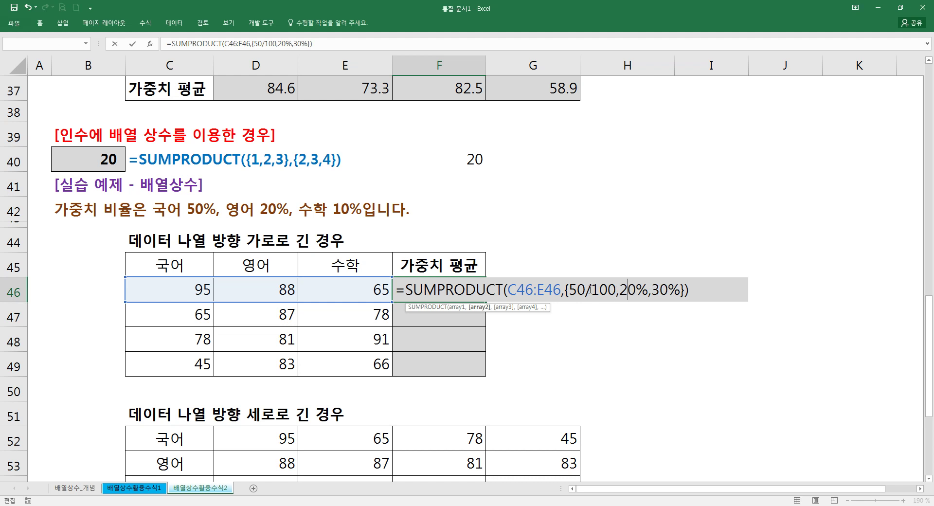
{"action": "type", "text": "/100"}
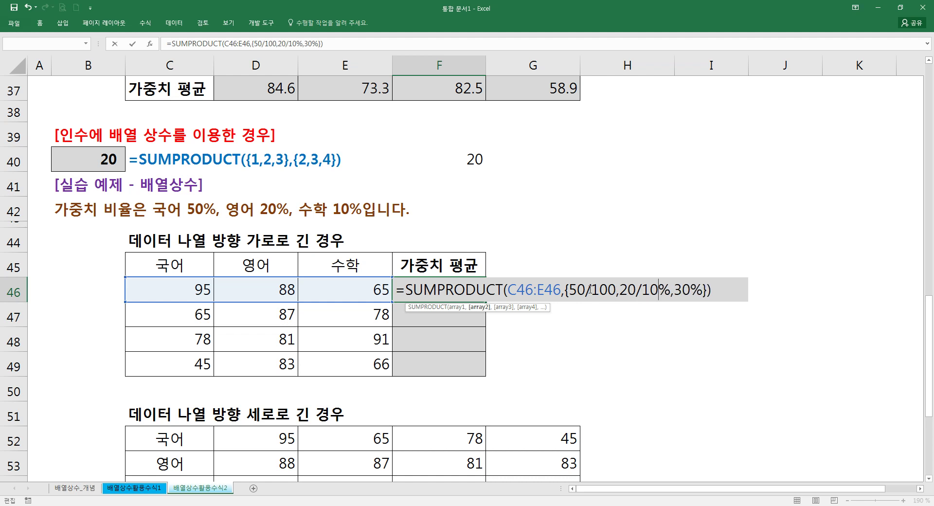
{"action": "key", "text": "Delete"}
{"action": "key", "text": "Delete"}
{"action": "type", "text": ","}
Rewrite the third weight in the F46 array constant as 30/100 and try to commit the formula.
{"action": "key", "text": "Right"}
{"action": "key", "text": "Right"}
{"action": "type", "text": "/100"}
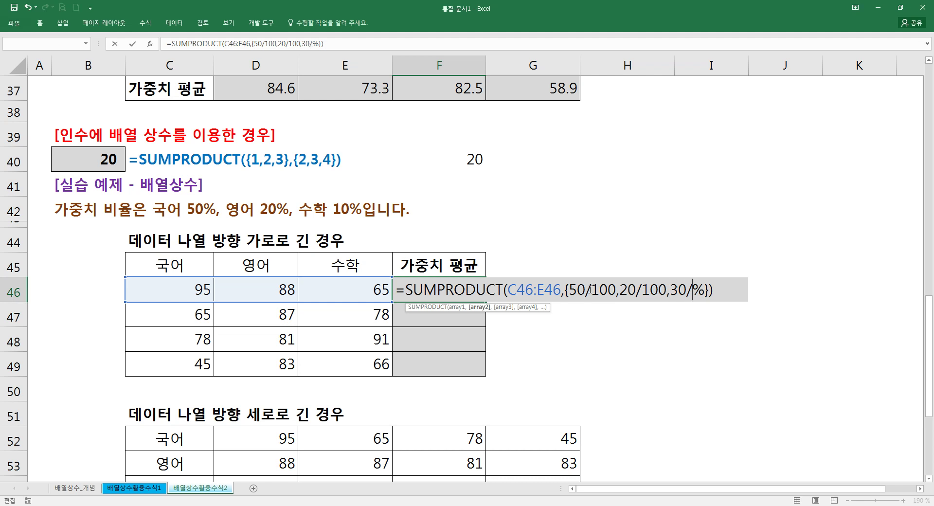
{"action": "key", "text": "BackSpace"}
{"action": "key", "text": "Return"}
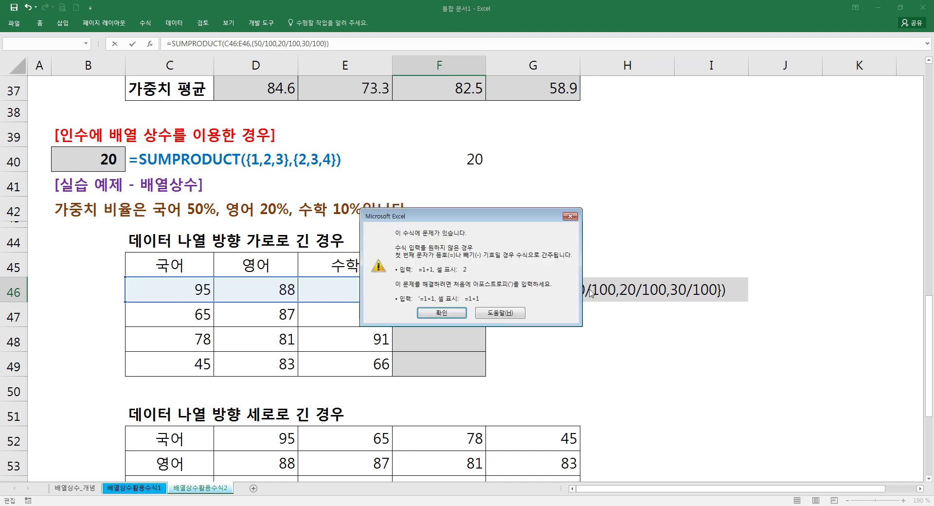
{"action": "key", "text": "Return"}
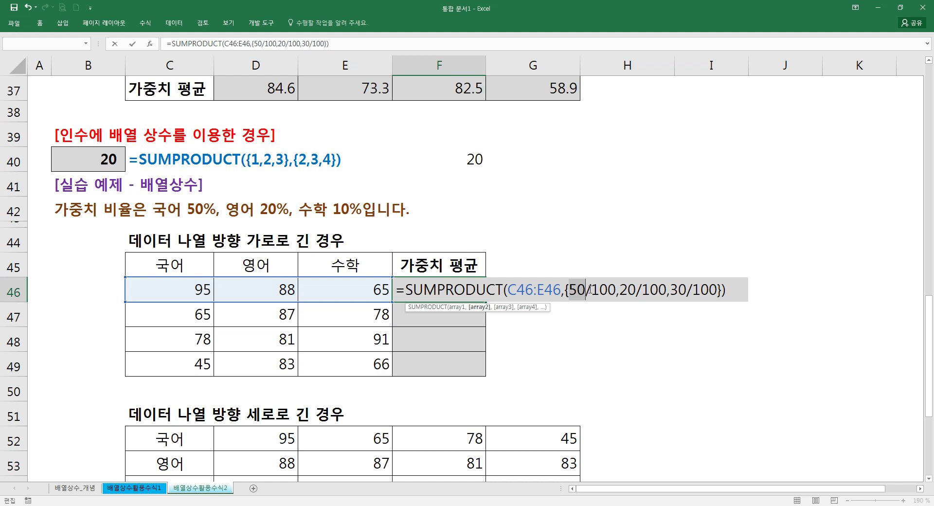
Replace the first two weights in the F46 formula's array constant with 0.5 and 0.2.
{"action": "key", "text": "shift+Right"}
{"action": "key", "text": "shift+Right"}
{"action": "key", "text": "shift+Right"}
{"action": "key", "text": "shift+Right"}
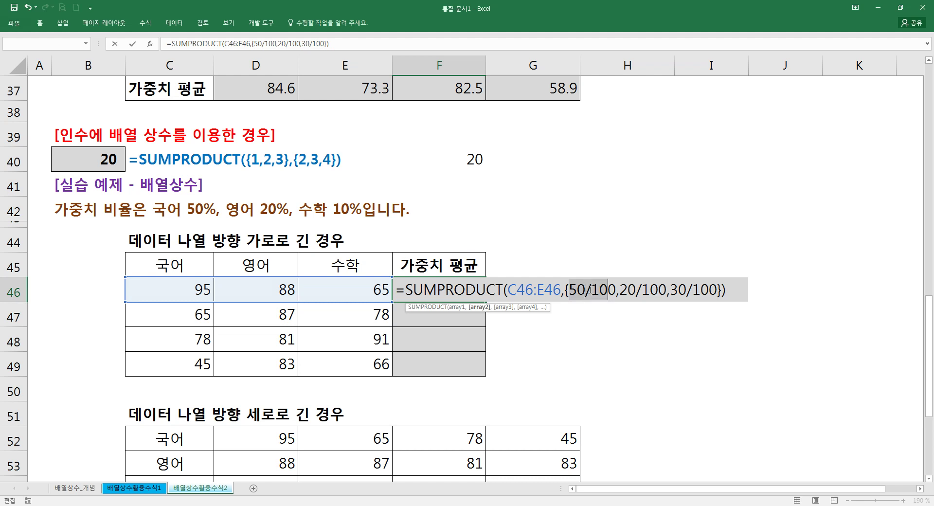
{"action": "type", "text": "0.5"}
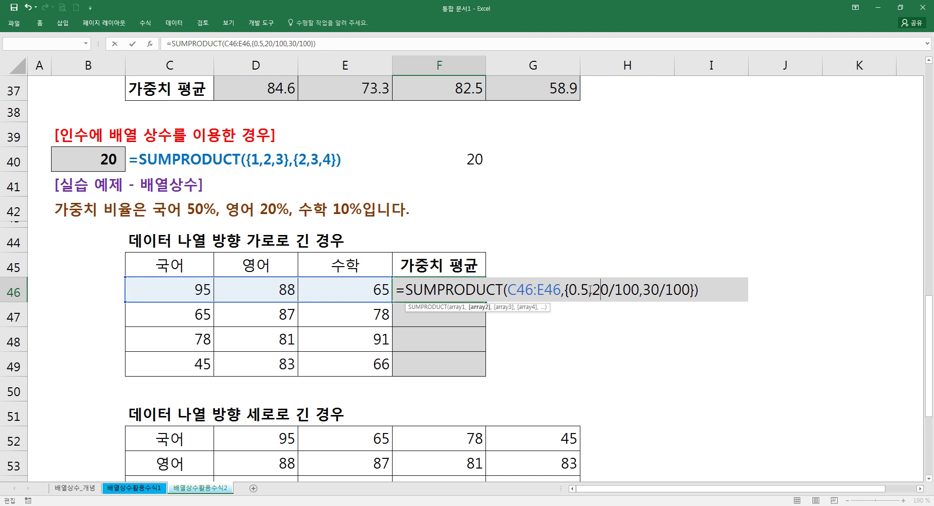
{"action": "type", "text": "0."}
{"action": "key", "text": "Right"}
{"action": "key", "text": "Delete"}
{"action": "key", "text": "Delete"}
{"action": "key", "text": "Delete"}
{"action": "key", "text": "Delete"}
{"action": "key", "text": "Delete"}
{"action": "key", "text": "Right"}
Replace the third weight in the F46 array constant with 0.3 and commit the formula.
{"action": "type", "text": "0.3"}
{"action": "key", "text": "End"}
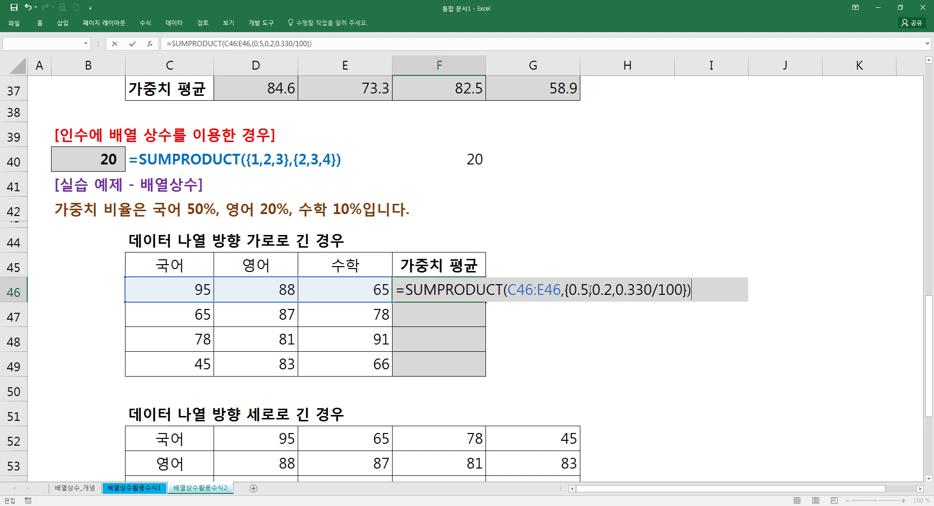
{"action": "key", "text": "Left"}
{"action": "key", "text": "Left"}
{"action": "key", "text": "Left"}
{"action": "key", "text": "Left"}
{"action": "key", "text": "Left"}
{"action": "key", "text": "Left"}
{"action": "key", "text": "Left"}
{"action": "key", "text": "Left"}
{"action": "key", "text": "Right"}
{"action": "key", "text": "Delete"}
{"action": "key", "text": "Delete"}
{"action": "key", "text": "Delete"}
{"action": "key", "text": "Delete"}
{"action": "key", "text": "Delete"}
{"action": "key", "text": "Delete"}
{"action": "key", "text": "Return"}
{"action": "key", "text": "Up"}
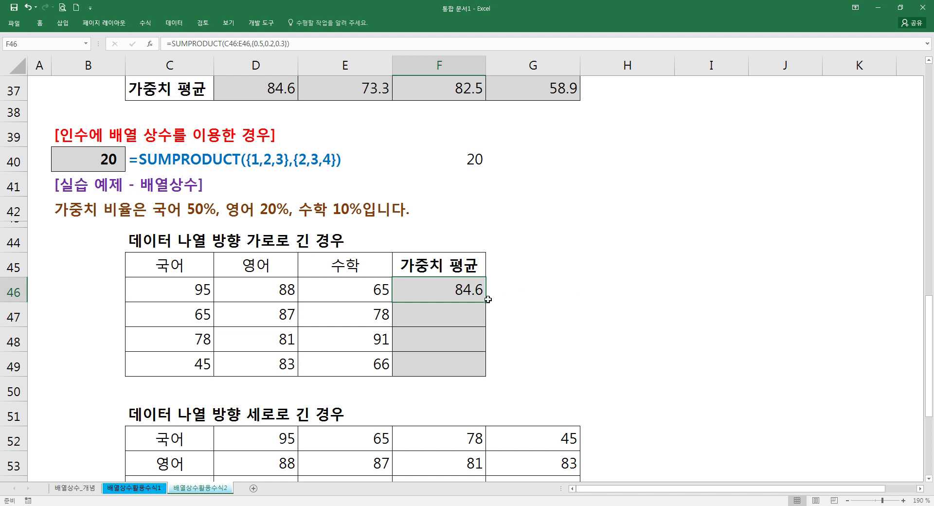
Fill the F46 weighted-average formula down through F49 and open F46's formula for review.
{"action": "left_click_drag", "start_coordinate": [486, 302], "coordinate": [488, 366]}
{"action": "left_click", "coordinate": [457, 290]}
{"action": "double_click", "coordinate": [456, 290]}
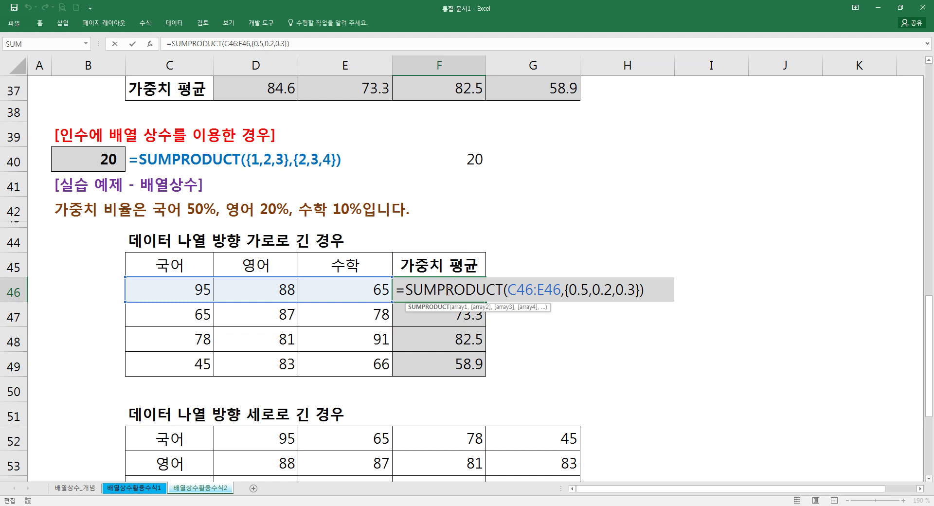
Inspect the separators in the array constant of the existing D55 formula, leaving the formula as it is.
{"action": "scroll", "coordinate": [456, 290], "scroll_direction": "down", "scroll_amount": 2}
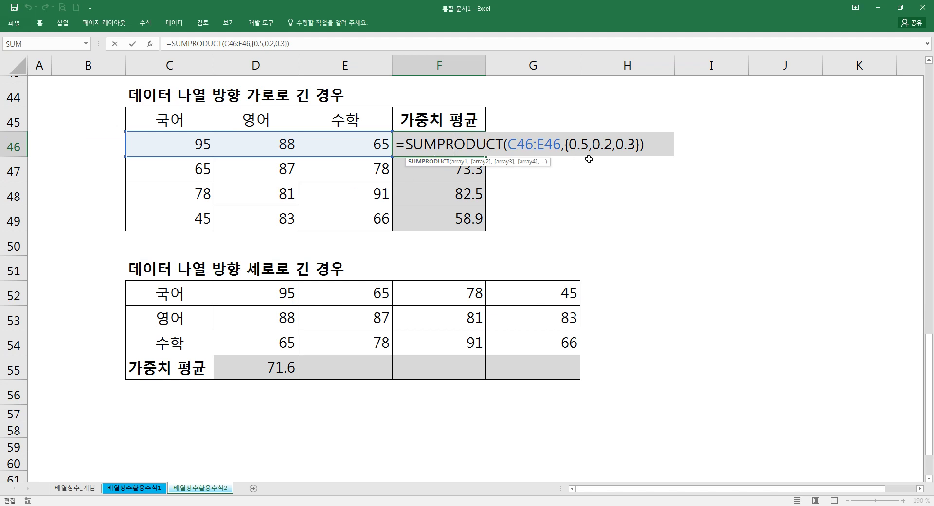
{"action": "left_click", "coordinate": [288, 365]}
{"action": "double_click", "coordinate": [291, 365]}
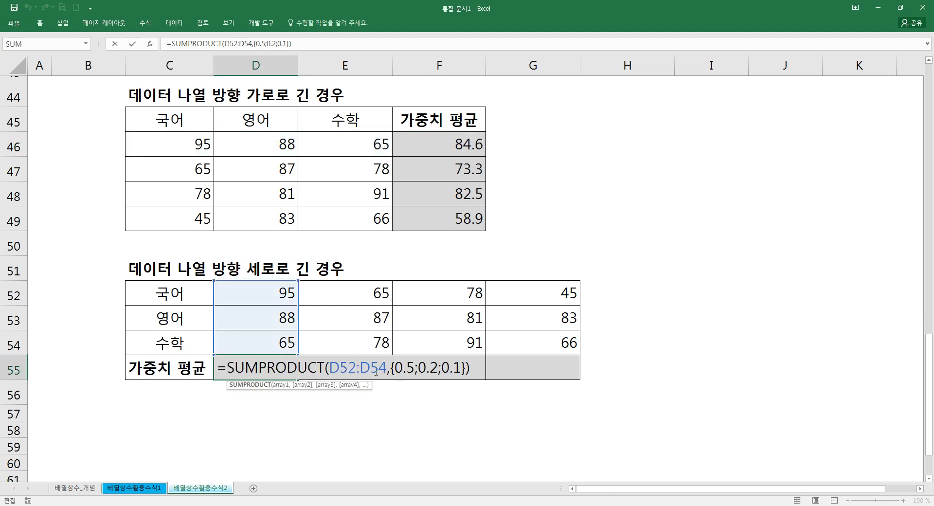
{"action": "left_click", "coordinate": [417, 368]}
{"action": "left_click", "coordinate": [441, 368]}
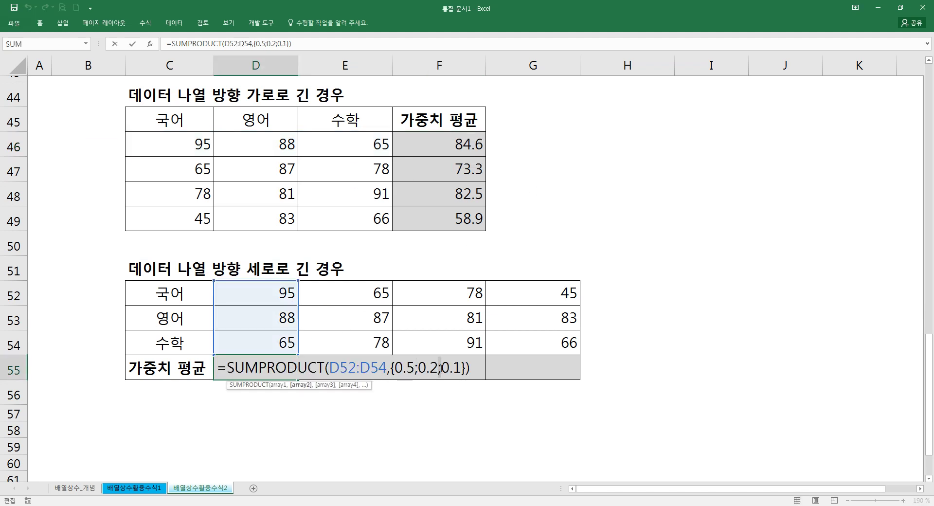
{"action": "left_click", "coordinate": [455, 369]}
{"action": "key", "text": "Escape"}
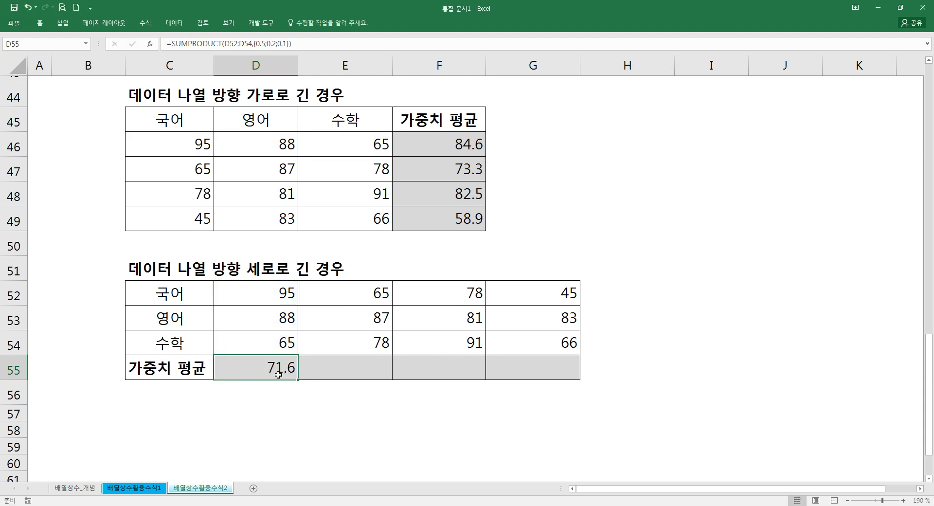
Clear D55 and start a new SUMPRODUCT formula there with D52:D54 as its first argument.
{"action": "key", "text": "Delete"}
{"action": "type", "text": "=SUM("}
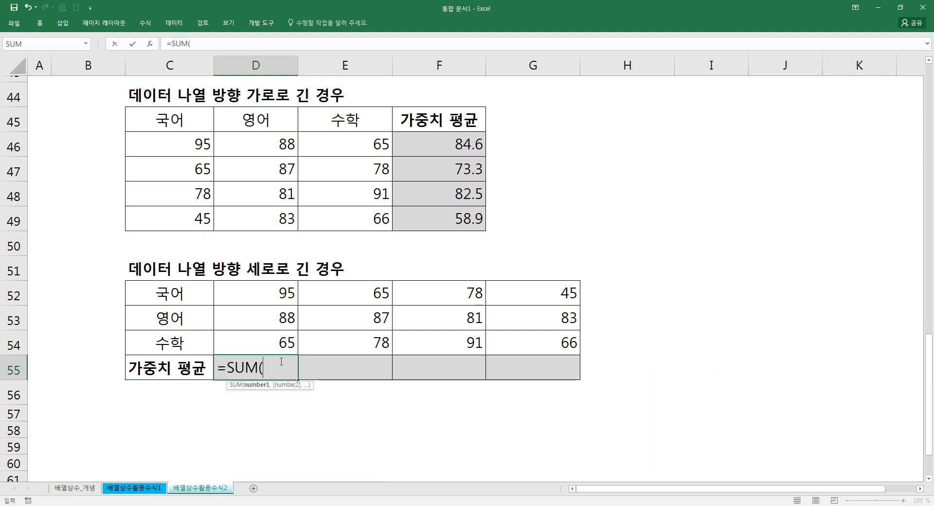
{"action": "key", "text": "BackSpace"}
{"action": "key", "text": "Down"}
{"action": "key", "text": "Down"}
{"action": "key", "text": "Down"}
{"action": "key", "text": "Tab"}
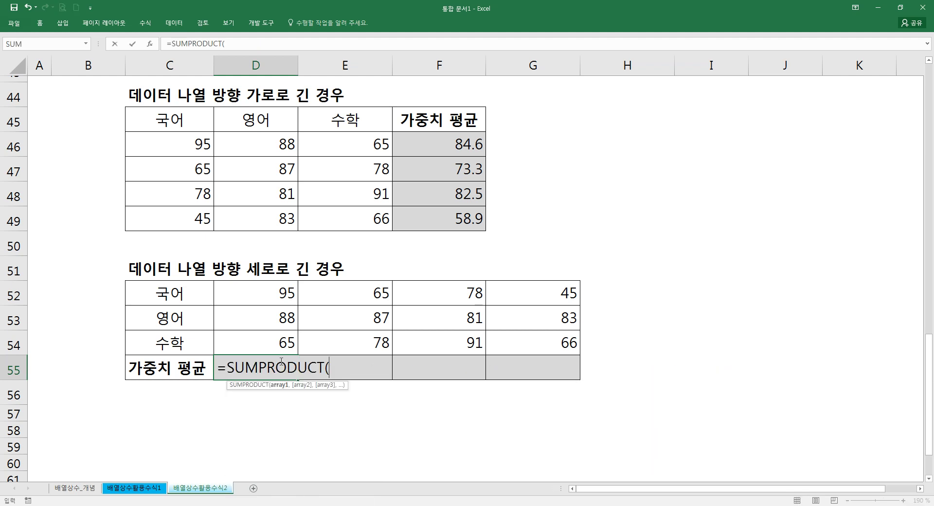
{"action": "left_click_drag", "start_coordinate": [274, 295], "coordinate": [273, 337]}
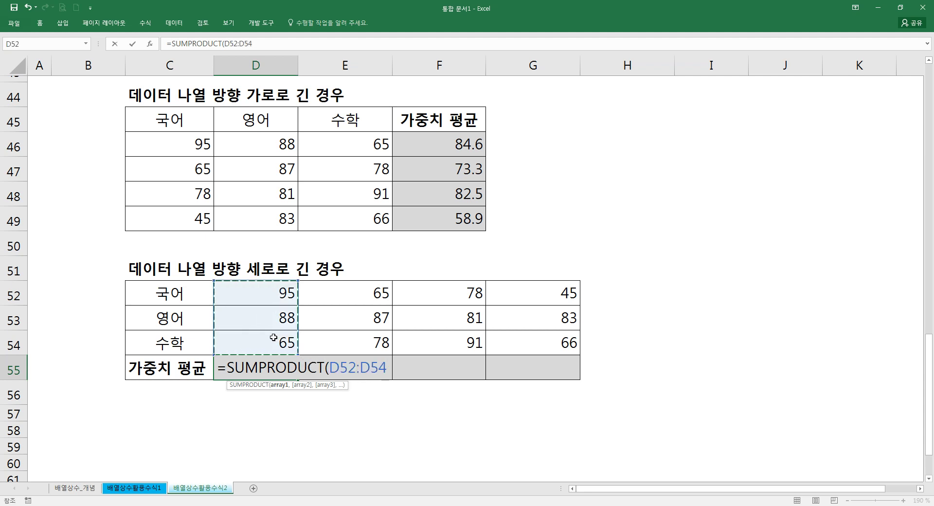
{"action": "type", "text": ","}
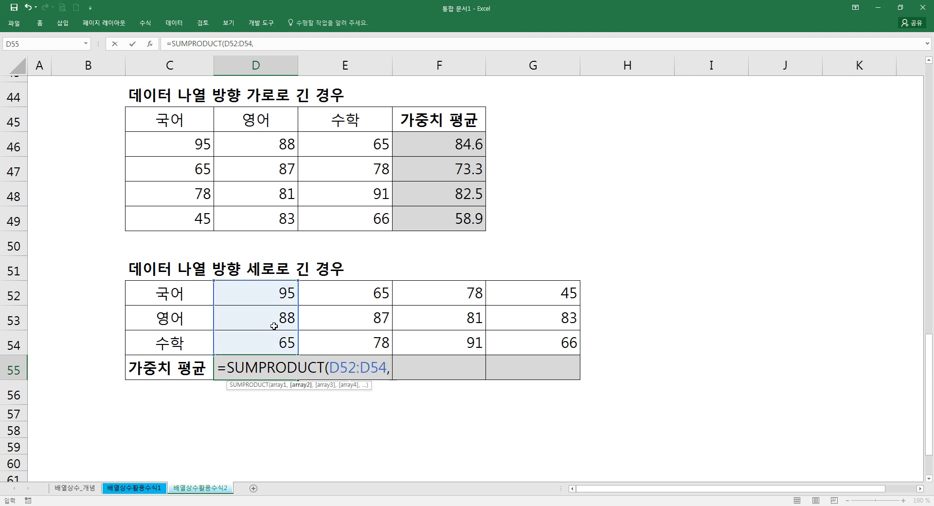
Add D52:D54 as the second SUMPRODUCT argument, close the parenthesis and convert that reference into an array constant.
{"action": "left_click", "coordinate": [268, 292]}
{"action": "left_click_drag", "start_coordinate": [268, 315], "coordinate": [268, 328]}
{"action": "type", "text": ")"}
{"action": "left_click_drag", "start_coordinate": [409, 366], "coordinate": [446, 369]}
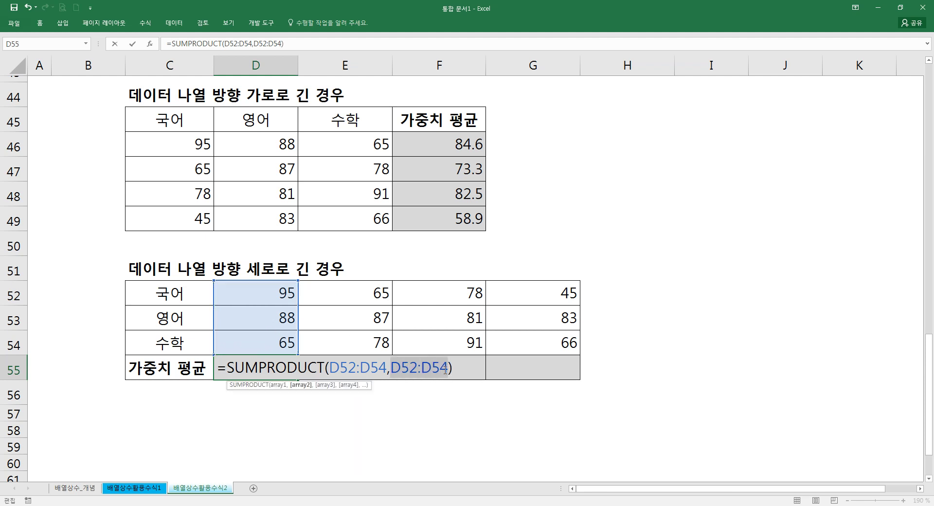
{"action": "key", "text": "F9"}
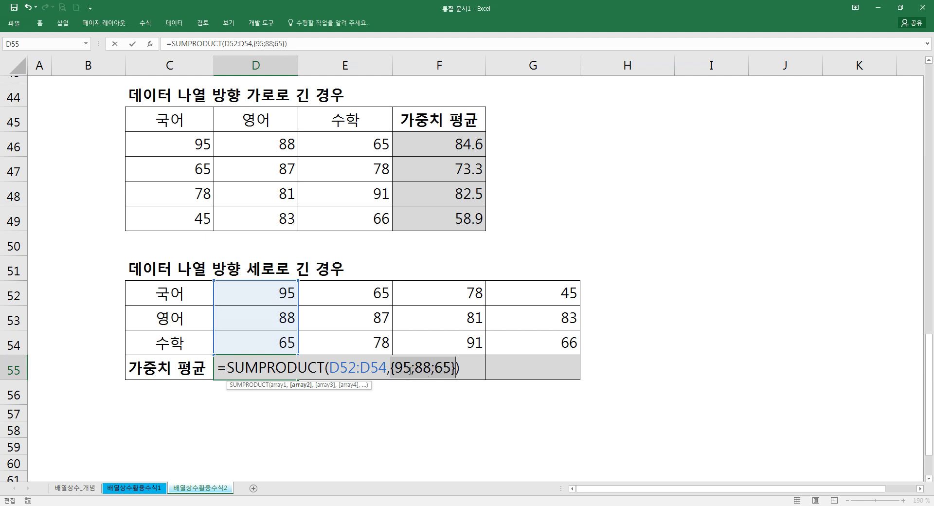
Replace the first two values in the D55 array constant with 0.5 and 0.2.
{"action": "left_click_drag", "start_coordinate": [412, 369], "coordinate": [399, 371]}
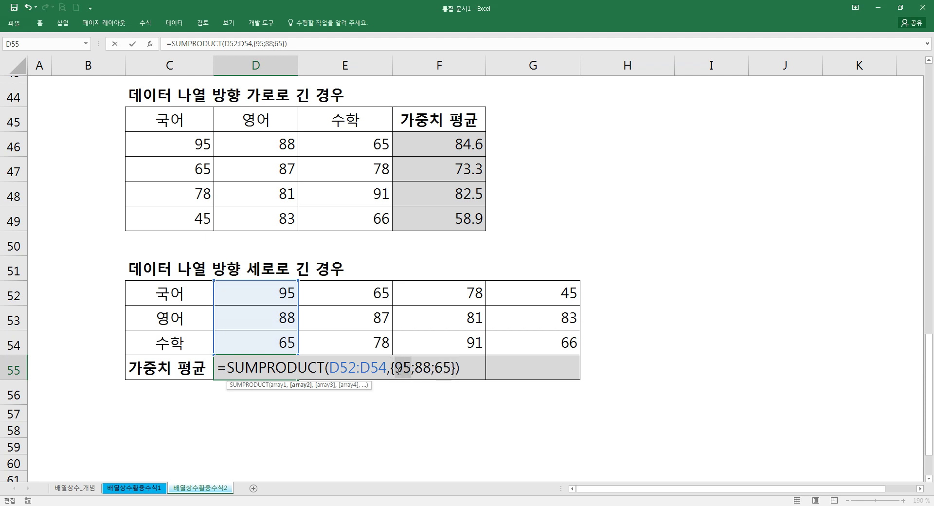
{"action": "type", "text": "0.5"}
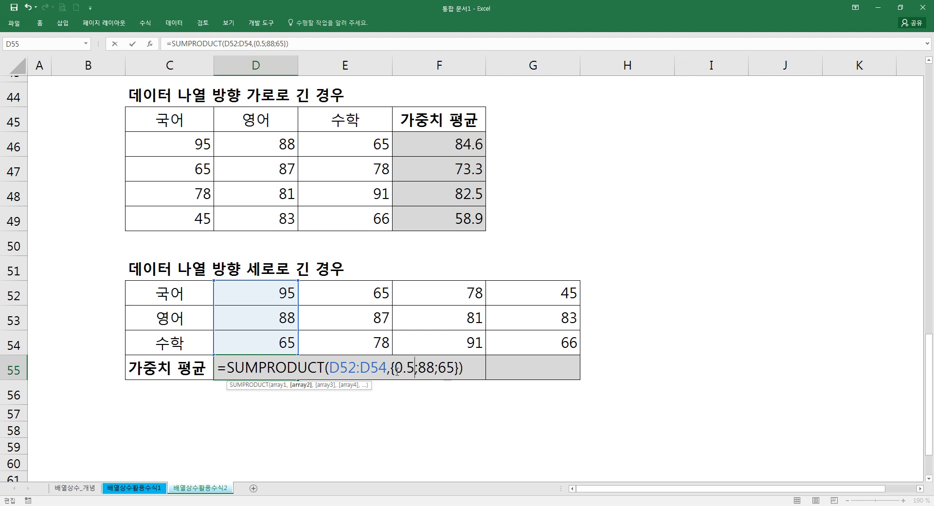
{"action": "key", "text": "Right"}
{"action": "type", "text": "0.2"}
{"action": "key", "text": "Delete"}
{"action": "key", "text": "Delete"}
Replace the third value in the D55 array constant with 0.3 and commit the formula.
{"action": "scroll", "coordinate": [309, 278], "scroll_direction": "up", "scroll_amount": 2}
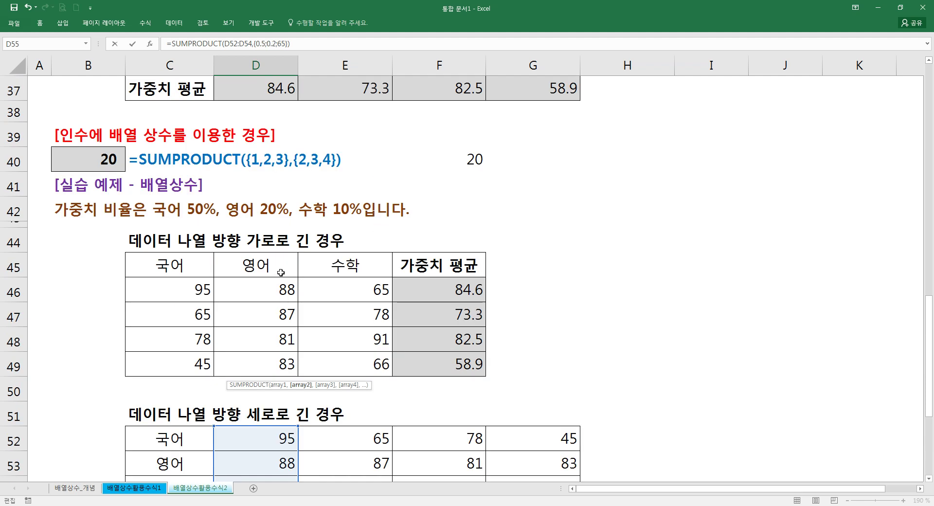
{"action": "scroll", "coordinate": [305, 297], "scroll_direction": "down", "scroll_amount": 2}
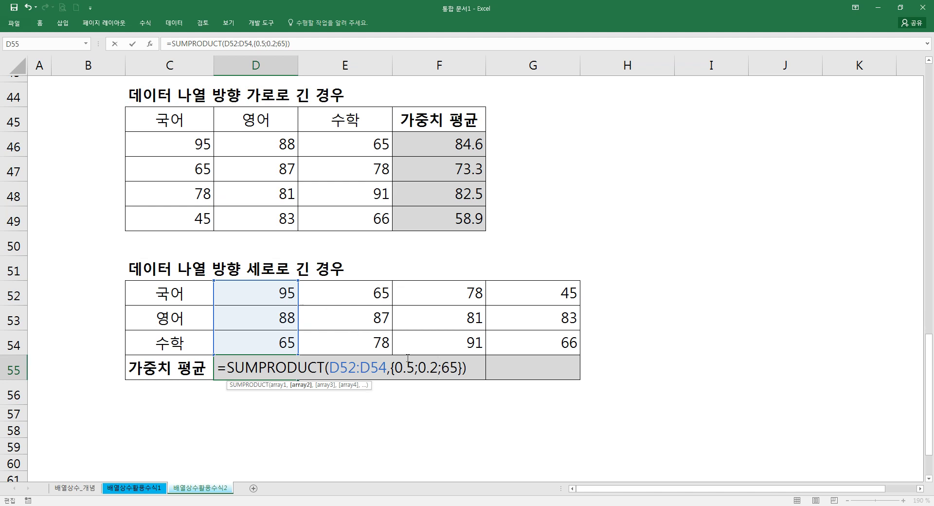
{"action": "scroll", "coordinate": [355, 316], "scroll_direction": "up", "scroll_amount": 2}
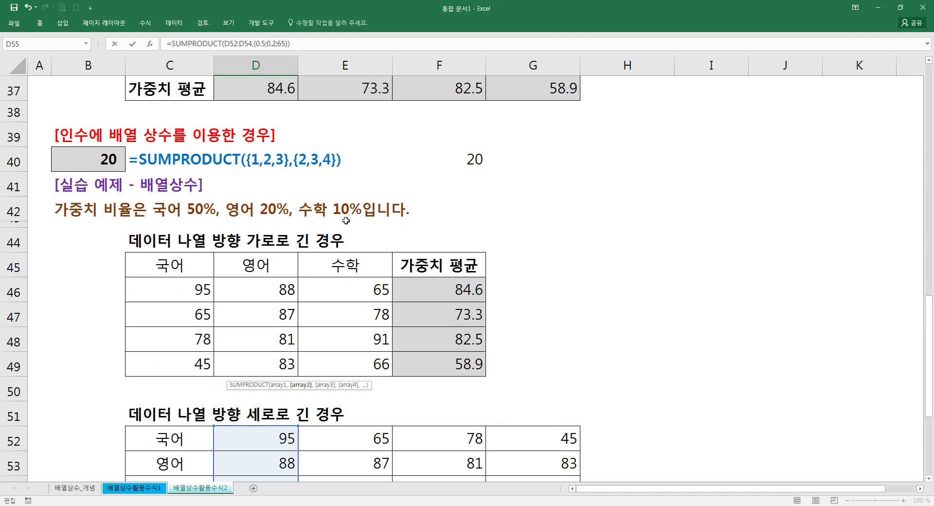
{"action": "scroll", "coordinate": [393, 295], "scroll_direction": "down", "scroll_amount": 1}
{"action": "left_click_drag", "start_coordinate": [442, 441], "coordinate": [456, 434]}
{"action": "type", "text": "0.3"}
{"action": "key", "text": "Return"}
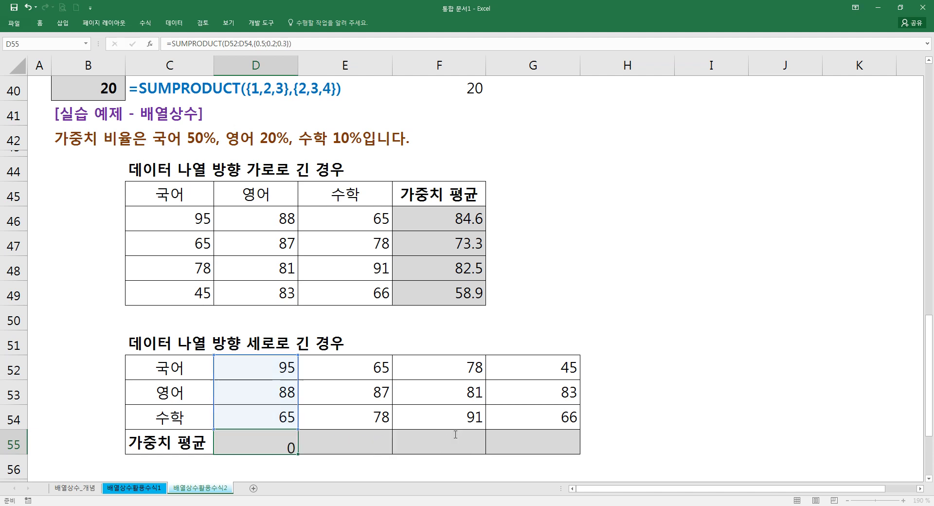
Correct the 수학 weight in the B42 description to 30%.
{"action": "double_click", "coordinate": [87, 140]}
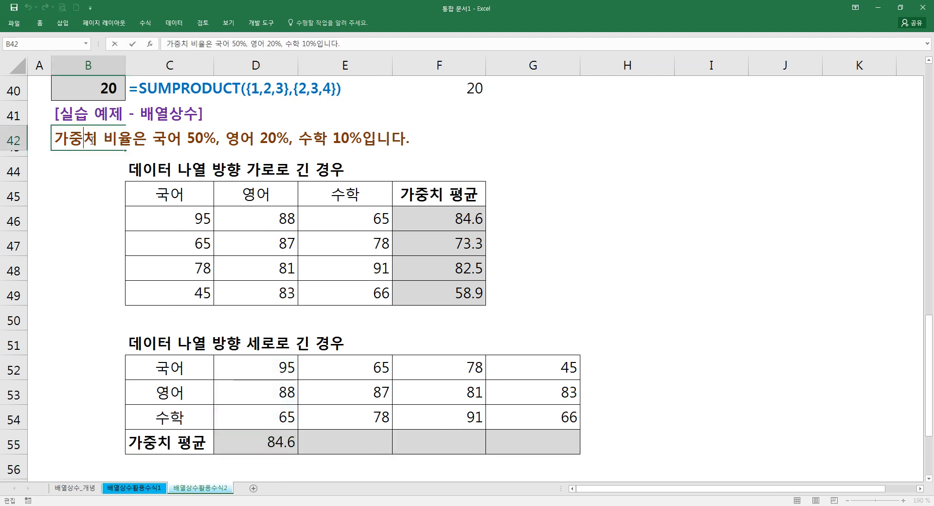
{"action": "left_click_drag", "start_coordinate": [333, 139], "coordinate": [341, 139]}
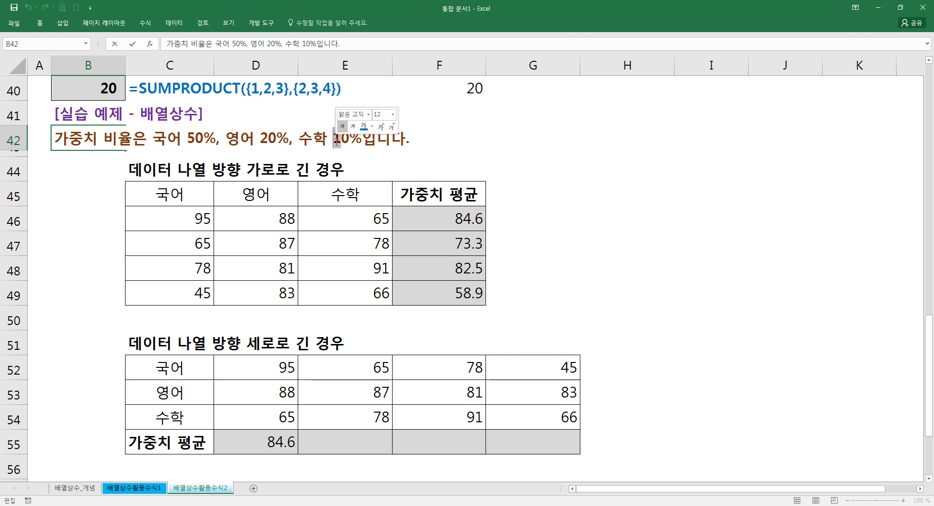
{"action": "type", "text": "3"}
{"action": "key", "text": "Return"}
Review the D55 formula and fill it across through G55.
{"action": "scroll", "coordinate": [327, 137], "scroll_direction": "up", "scroll_amount": 7}
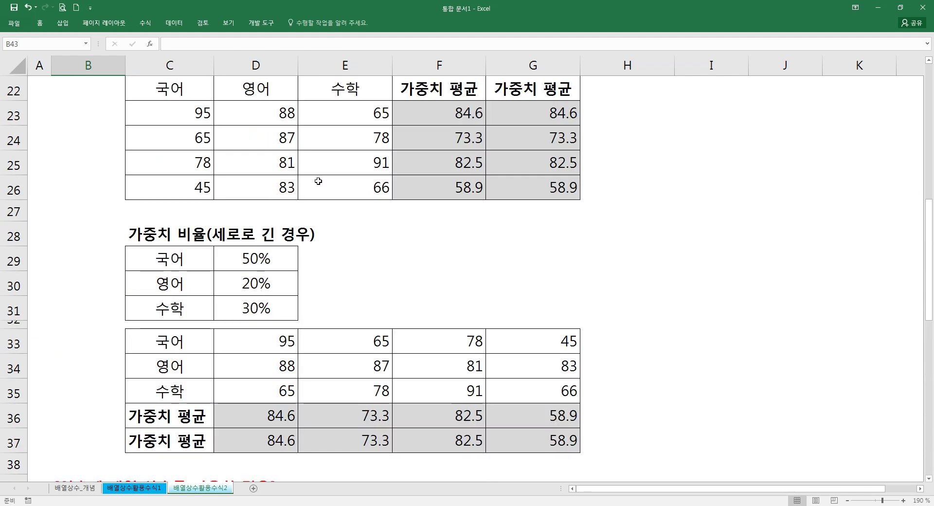
{"action": "scroll", "coordinate": [309, 184], "scroll_direction": "down", "scroll_amount": 9}
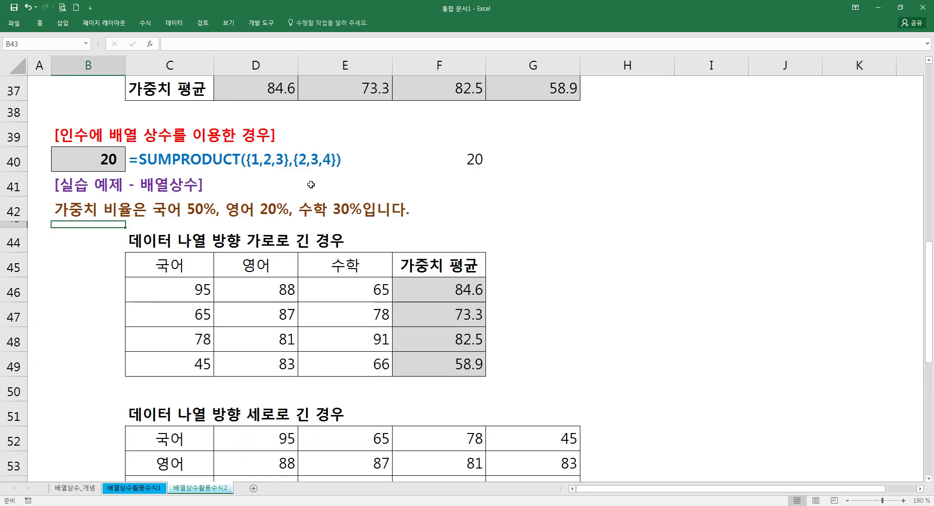
{"action": "left_click", "coordinate": [286, 310]}
{"action": "double_click", "coordinate": [286, 309]}
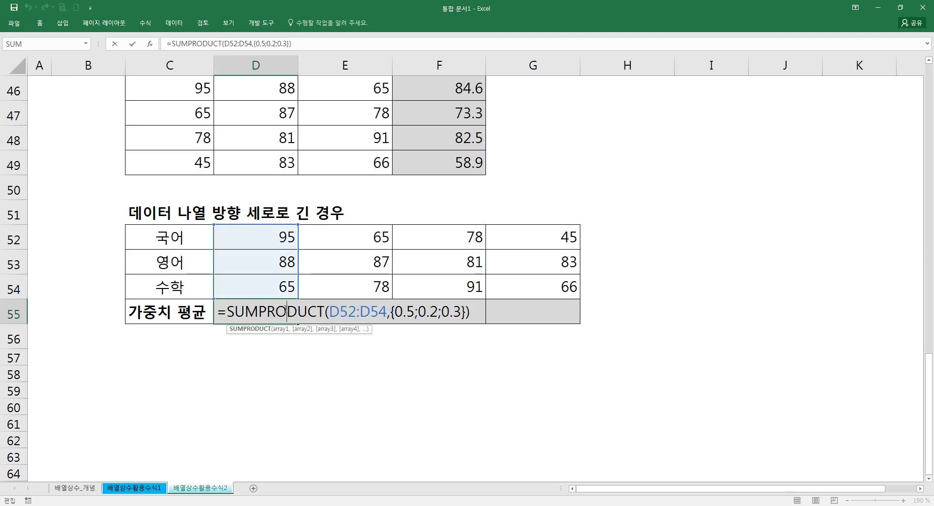
{"action": "key", "text": "Escape"}
{"action": "left_click_drag", "start_coordinate": [298, 324], "coordinate": [557, 325]}
{"action": "scroll", "coordinate": [502, 312], "scroll_direction": "up", "scroll_amount": 2}
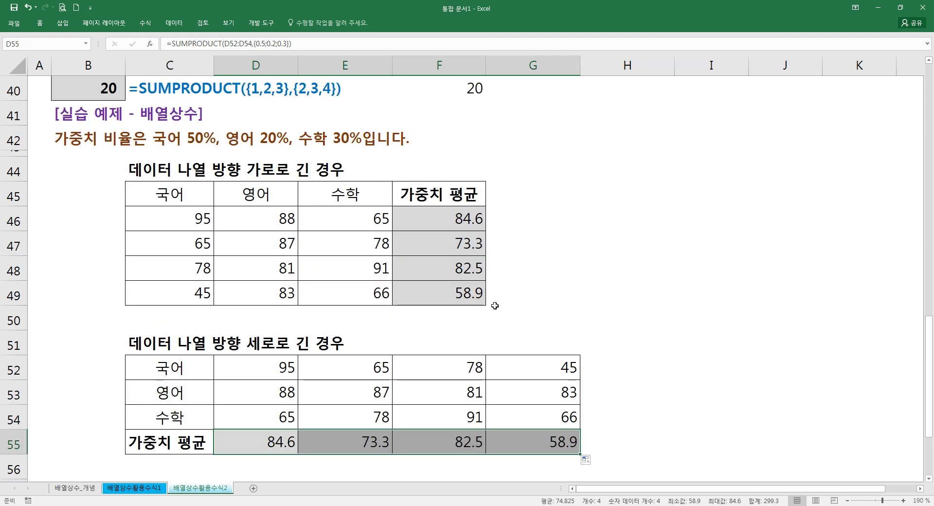
{"action": "left_click", "coordinate": [527, 262]}
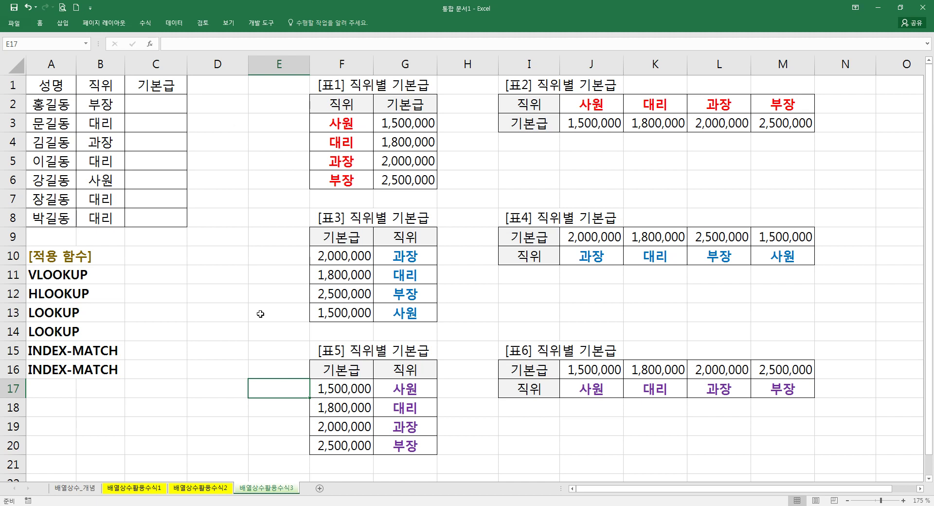
Start a VLOOKUP formula in C2 under 기본급 with B2 as the lookup value.
{"action": "left_click", "coordinate": [244, 210]}
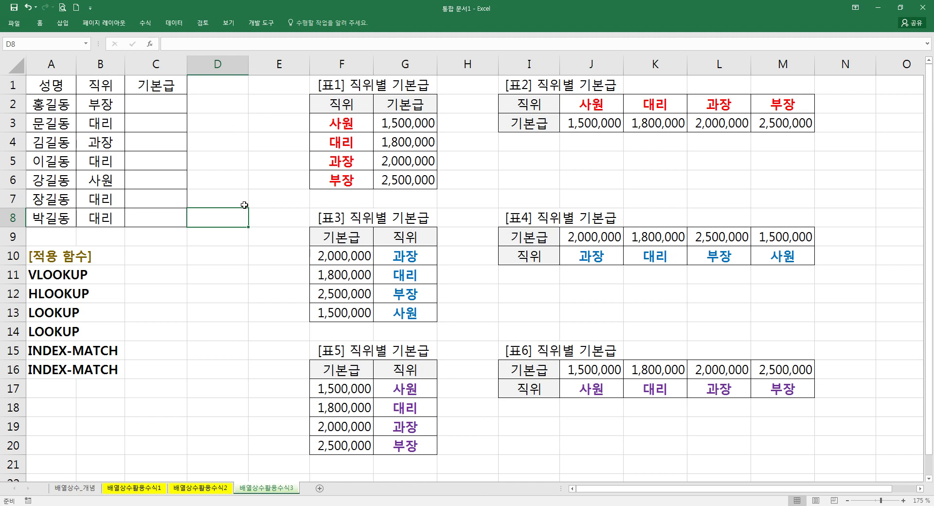
{"action": "left_click_drag", "start_coordinate": [345, 125], "coordinate": [404, 180]}
{"action": "left_click", "coordinate": [173, 104]}
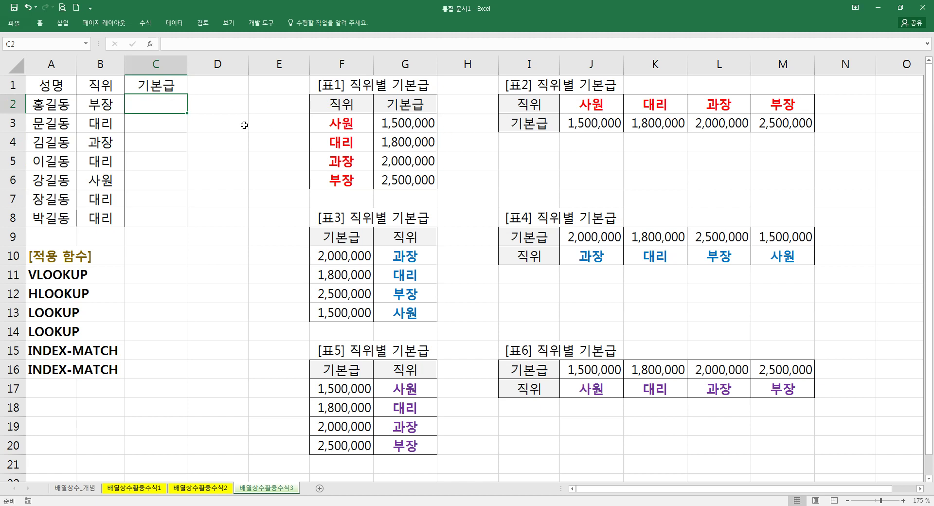
{"action": "type", "text": "=vl"}
{"action": "key", "text": "Tab"}
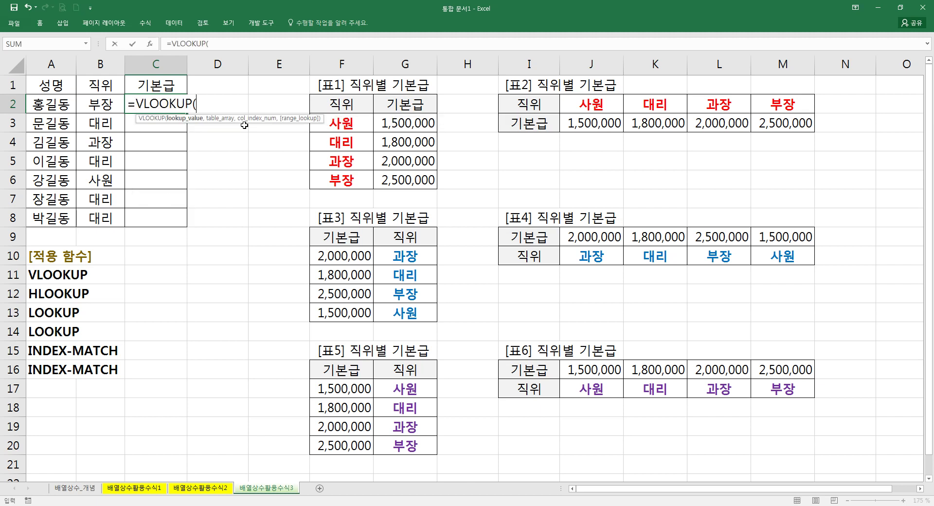
{"action": "left_click", "coordinate": [106, 108]}
{"action": "type", "text": ","}
Complete the C2 VLOOKUP with table $F$3:$G$6, column 2 and FALSE, and fill it down through C8.
{"action": "left_click_drag", "start_coordinate": [343, 124], "coordinate": [404, 183]}
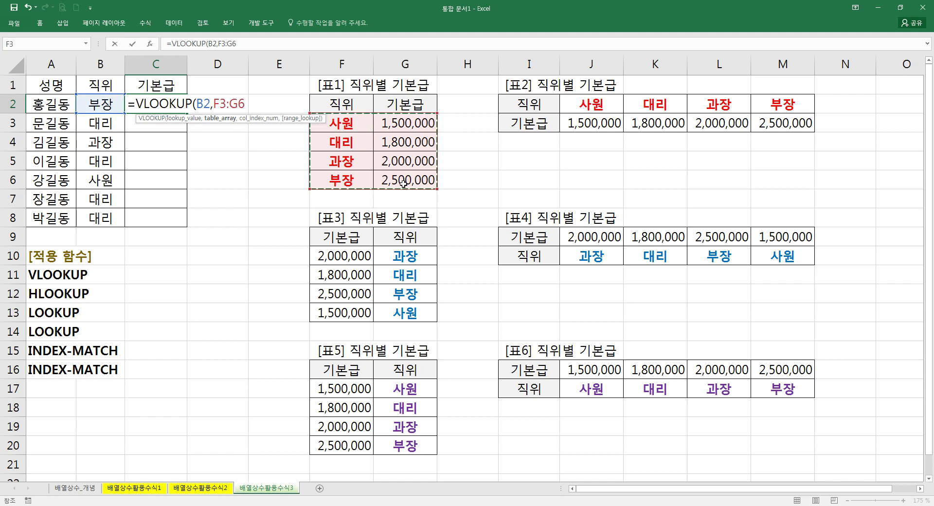
{"action": "key", "text": "F4"}
{"action": "type", "text": ","}
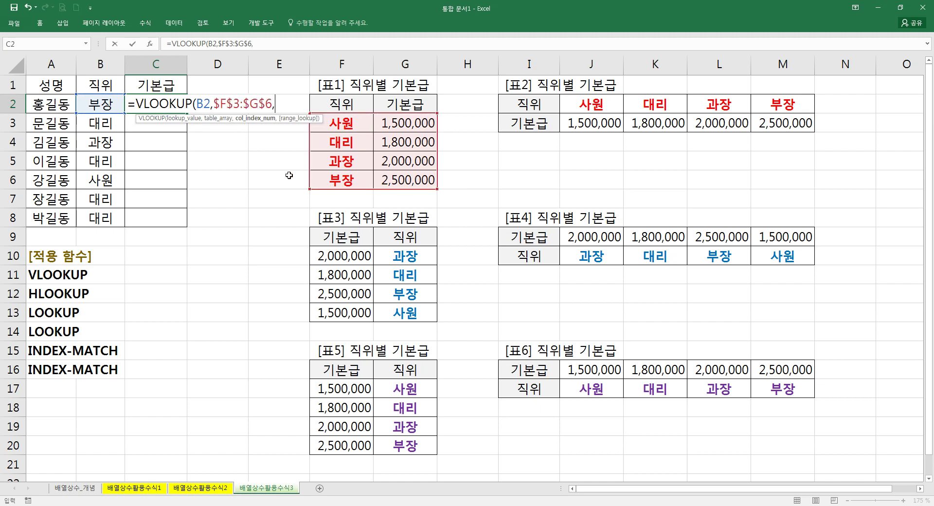
{"action": "type", "text": "2,"}
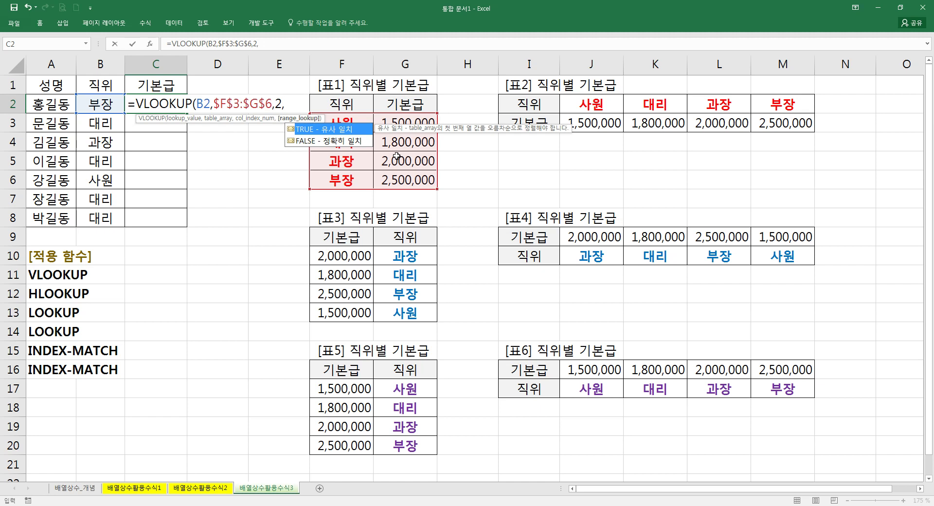
{"action": "key", "text": "Down"}
{"action": "key", "text": "Tab"}
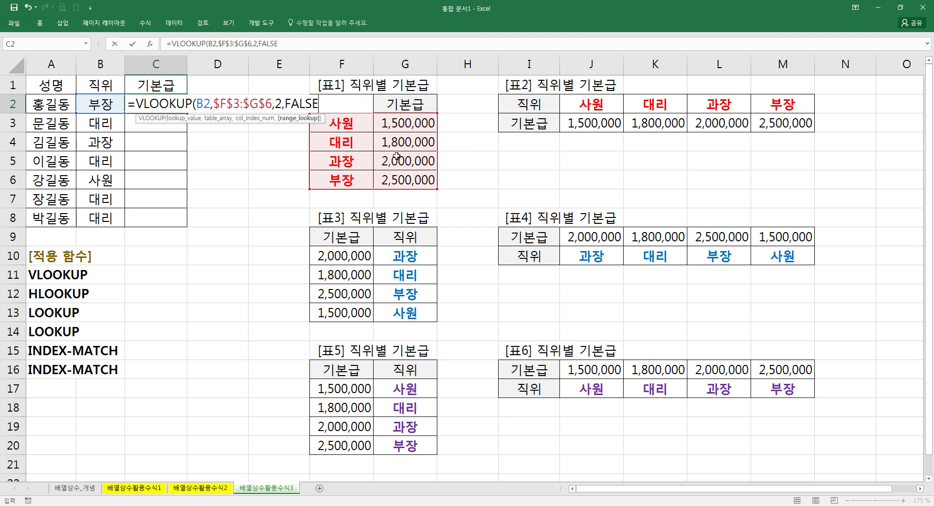
{"action": "type", "text": ")"}
{"action": "key", "text": "Return"}
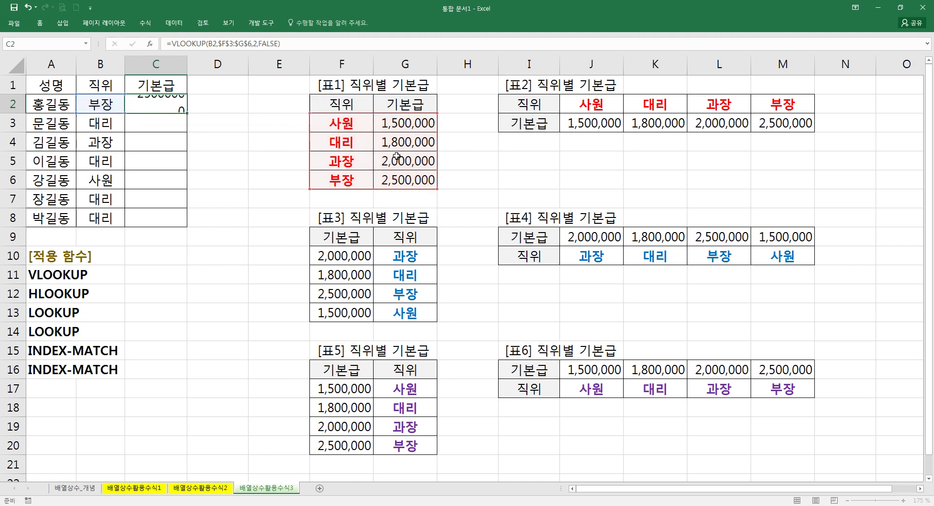
{"action": "left_click", "coordinate": [178, 104]}
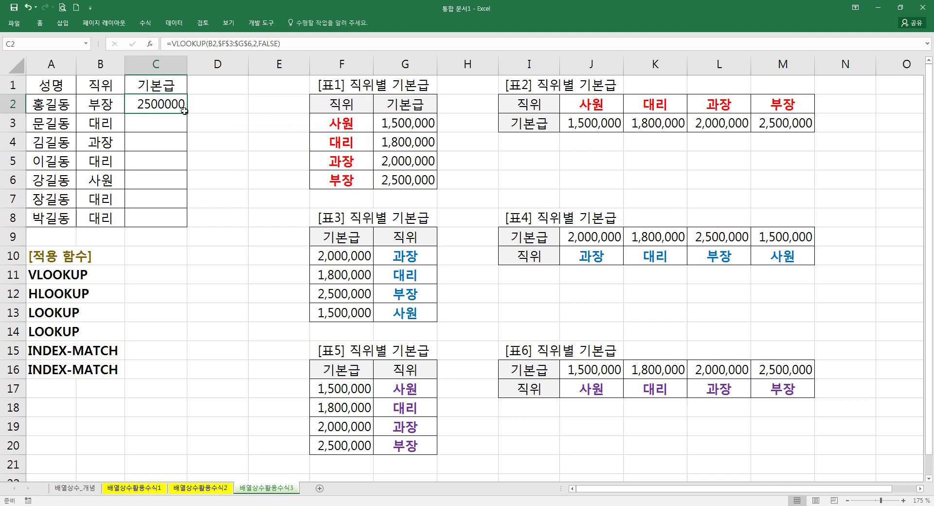
{"action": "left_click_drag", "start_coordinate": [187, 113], "coordinate": [189, 219]}
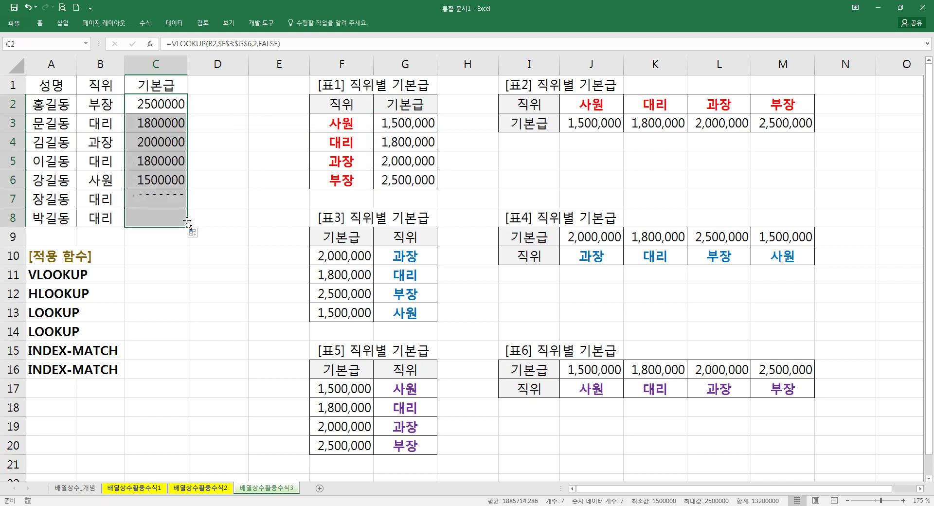
Convert the $F$3:$G$6 reference in the C2 VLOOKUP formula into an array constant and commit it.
{"action": "double_click", "coordinate": [170, 103]}
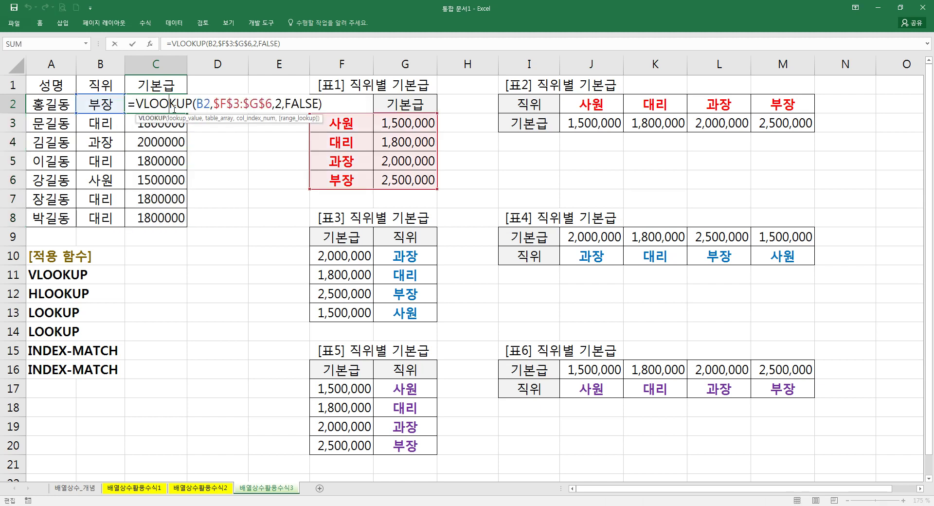
{"action": "left_click_drag", "start_coordinate": [214, 104], "coordinate": [271, 108]}
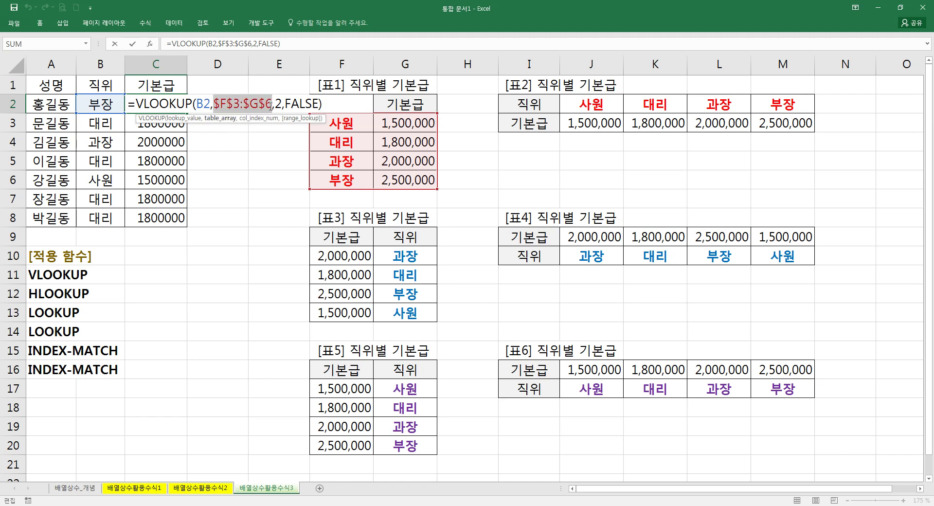
{"action": "key", "text": "F9"}
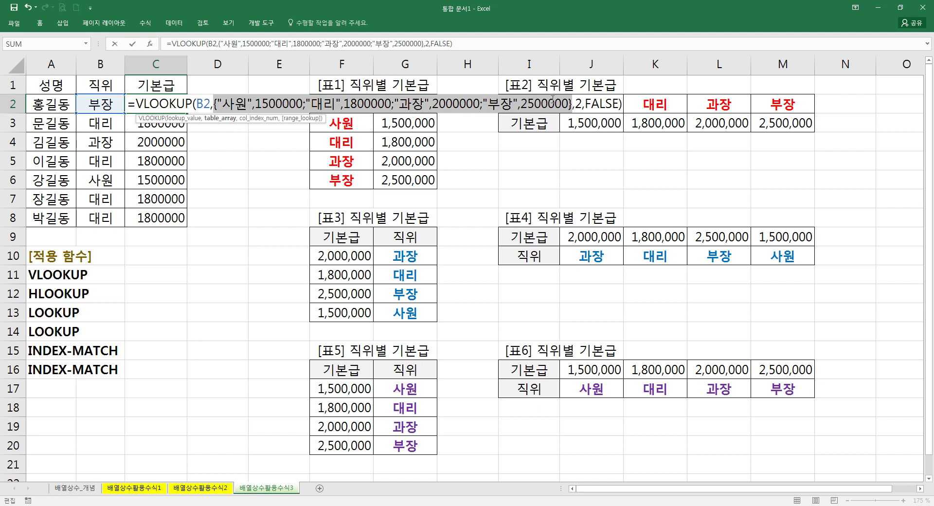
{"action": "left_click_drag", "start_coordinate": [216, 104], "coordinate": [393, 109]}
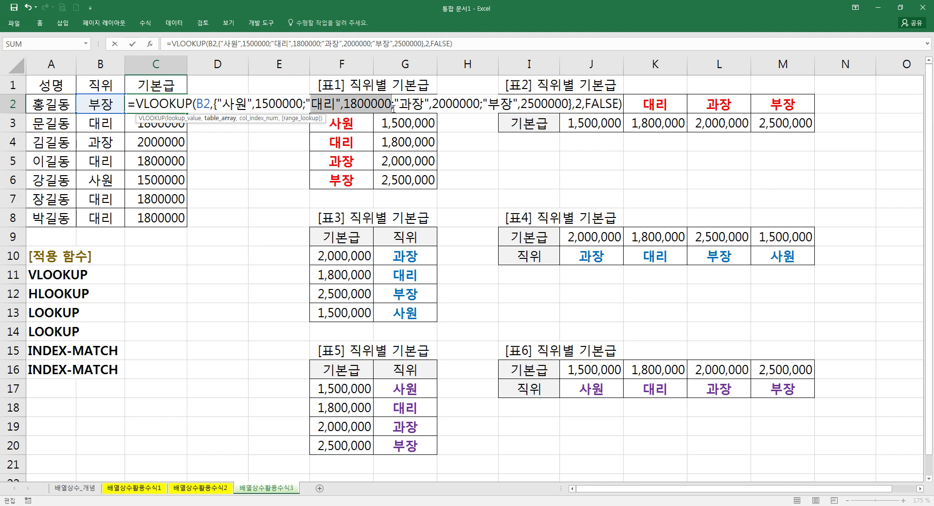
{"action": "key", "text": "Escape"}
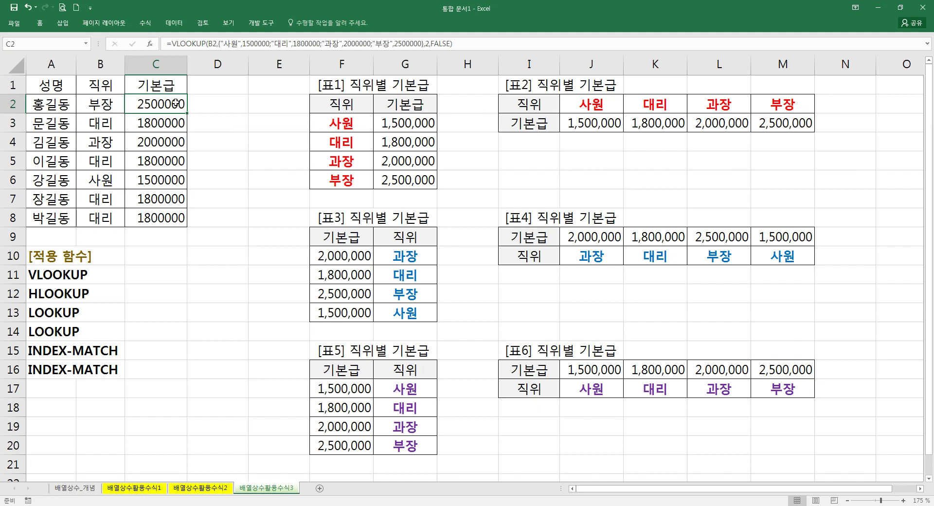
Temporarily clear the [표1] table in F2:G6 to test C2's array constant, and undo the deletion.
{"action": "left_click_drag", "start_coordinate": [342, 104], "coordinate": [417, 184]}
{"action": "key", "text": "Delete"}
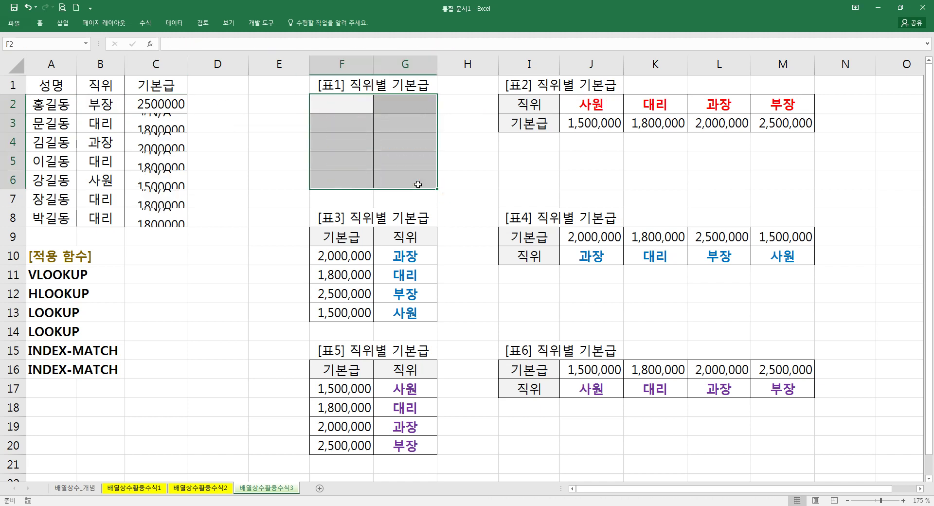
{"action": "double_click", "coordinate": [170, 106]}
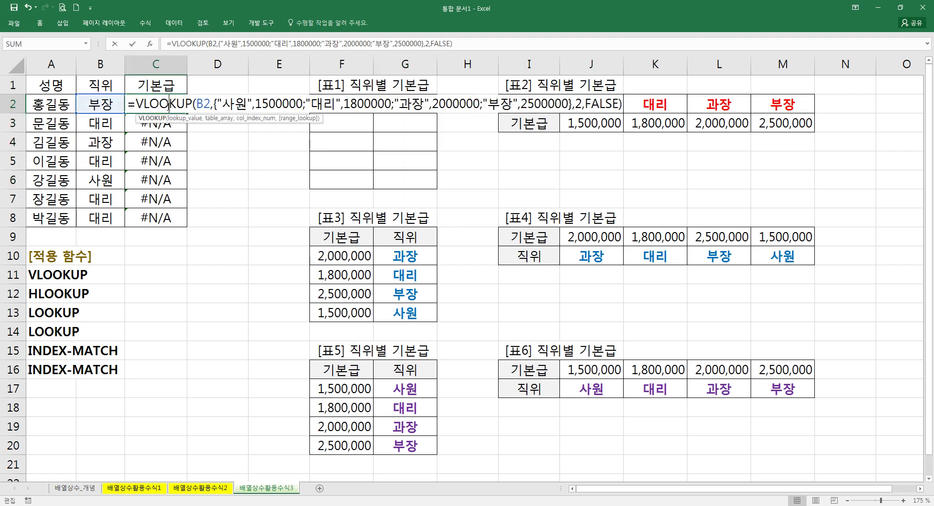
{"action": "key", "text": "Escape"}
{"action": "key", "text": "ctrl+z"}
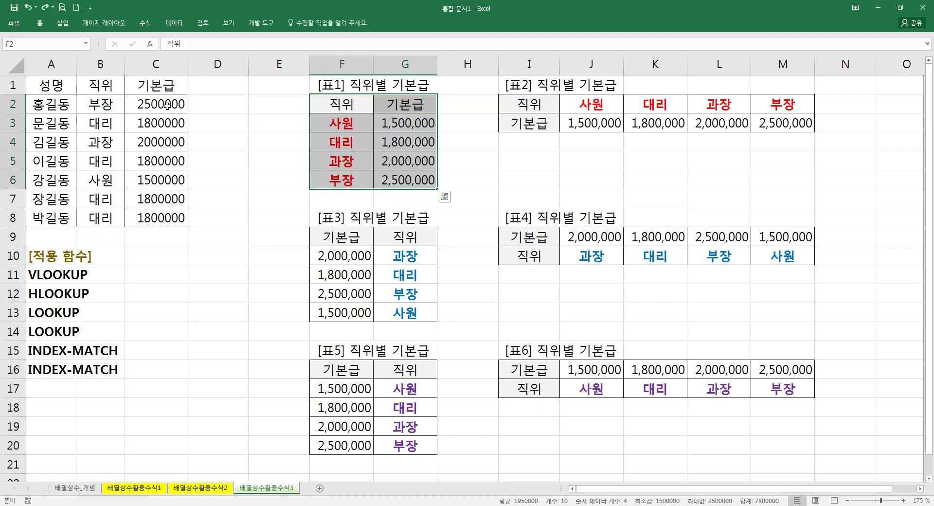
{"action": "left_click", "coordinate": [233, 129]}
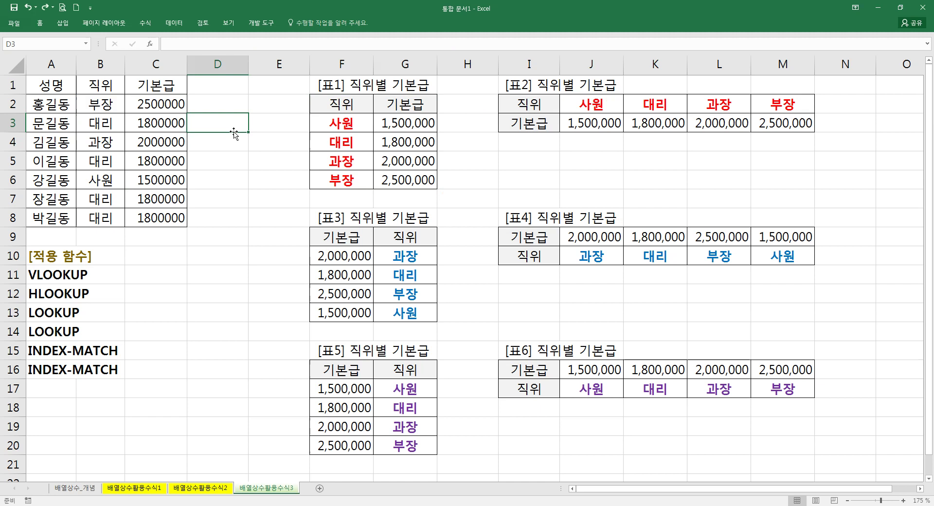
Clear the VLOOKUP formulas from the 기본급 cells C2:C8.
{"action": "left_click", "coordinate": [175, 112]}
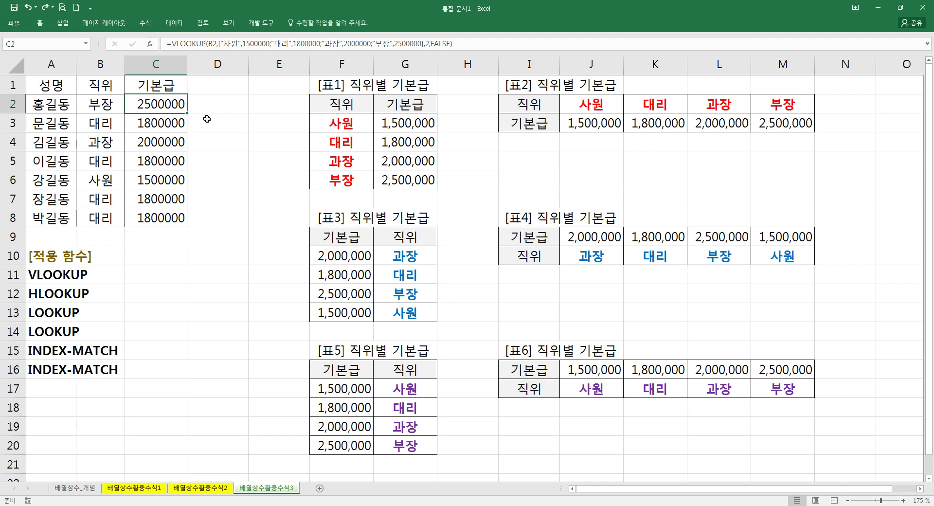
{"action": "left_click_drag", "start_coordinate": [176, 106], "coordinate": [170, 216]}
{"action": "key", "text": "Delete"}
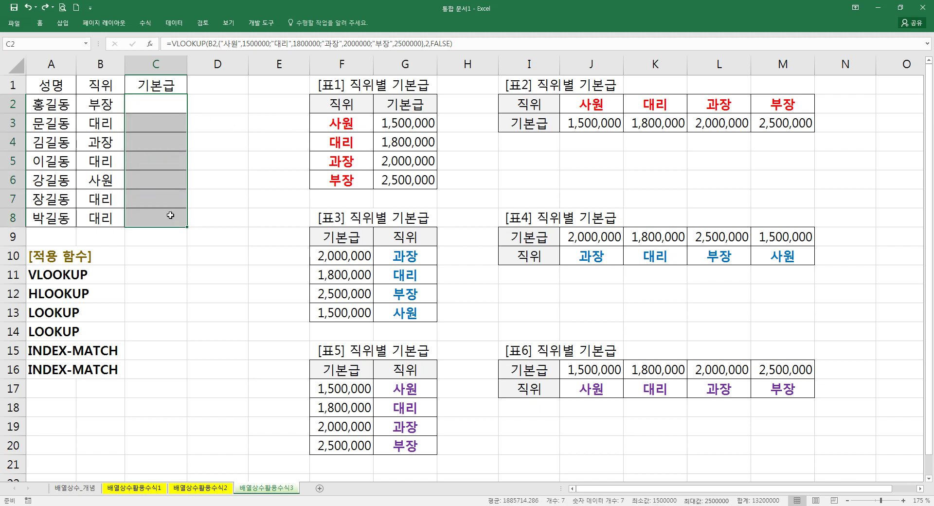
Start a LOOKUP formula in C2 with B2 as the lookup value.
{"action": "left_click", "coordinate": [169, 104]}
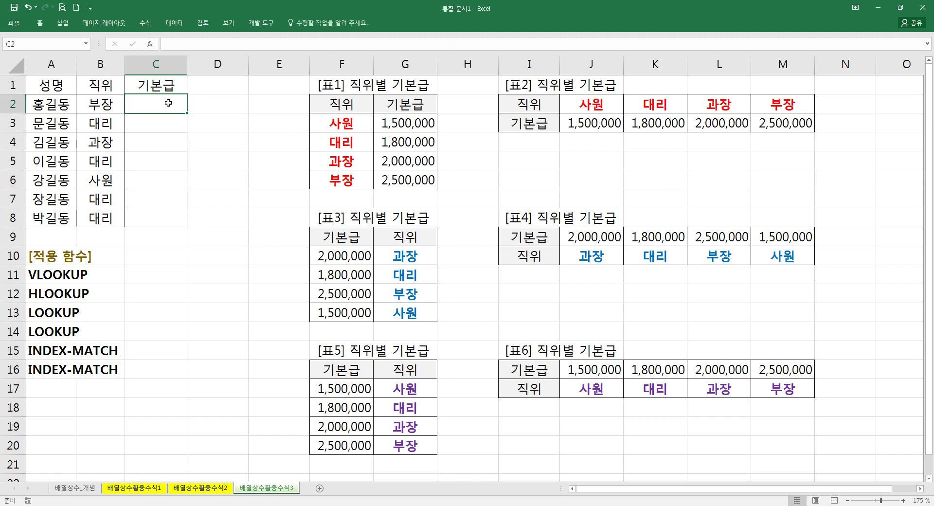
{"action": "type", "text": "=lo"}
{"action": "key", "text": "Down"}
{"action": "key", "text": "Down"}
{"action": "key", "text": "Down"}
{"action": "key", "text": "Down"}
{"action": "key", "text": "Down"}
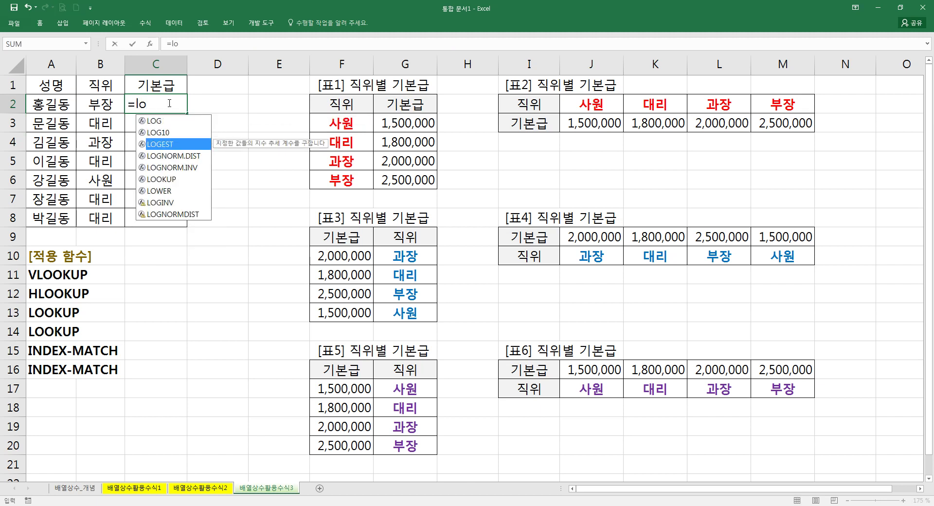
{"action": "key", "text": "Tab"}
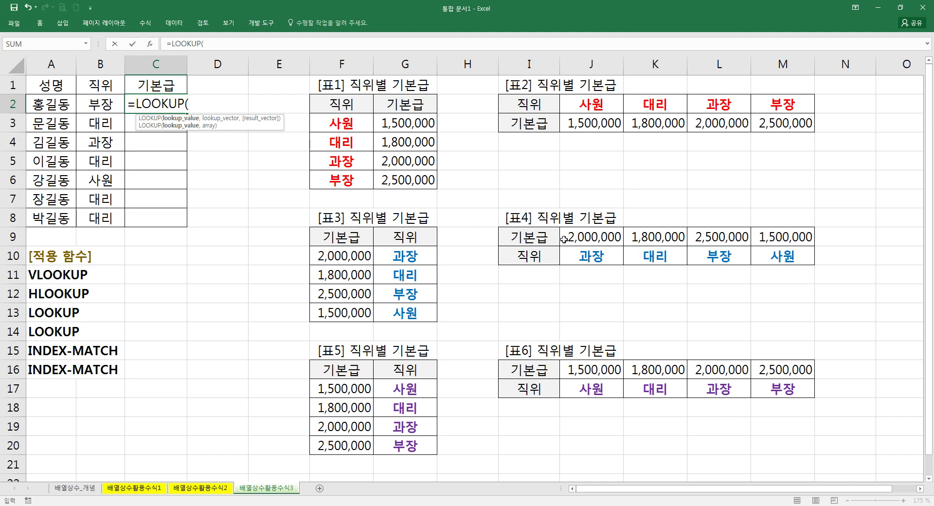
{"action": "left_click", "coordinate": [103, 104]}
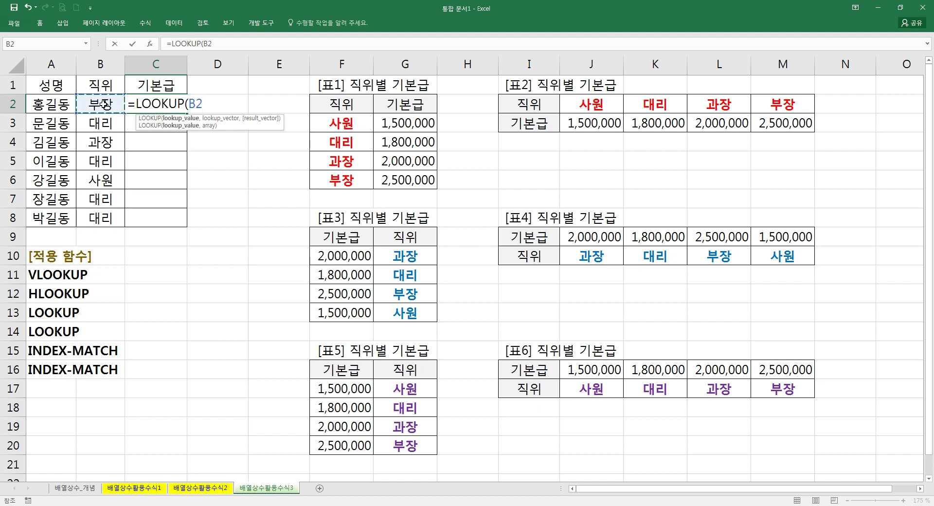
{"action": "type", "text": ","}
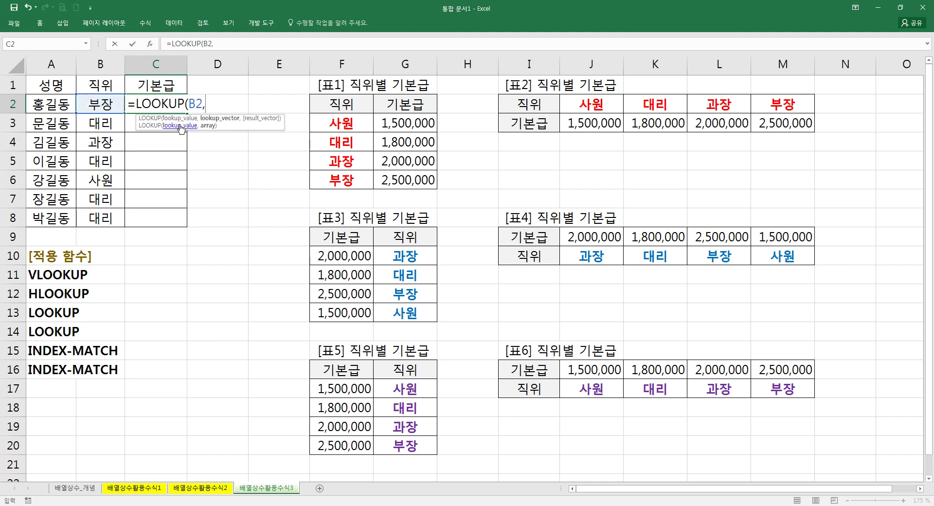
Finish the C2 LOOKUP with G10:G13 as the lookup vector and F10:F13 as the result vector.
{"action": "left_click_drag", "start_coordinate": [405, 257], "coordinate": [406, 314]}
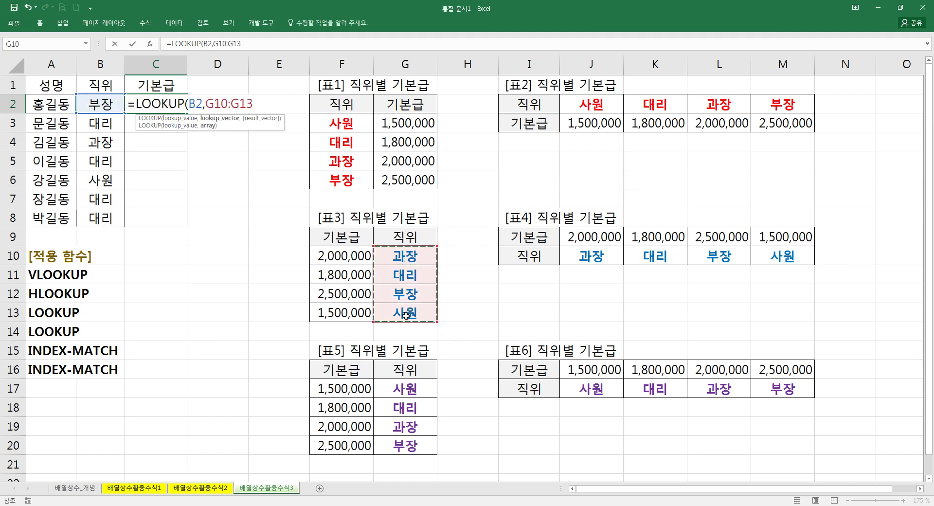
{"action": "type", "text": ","}
{"action": "left_click_drag", "start_coordinate": [353, 258], "coordinate": [354, 309]}
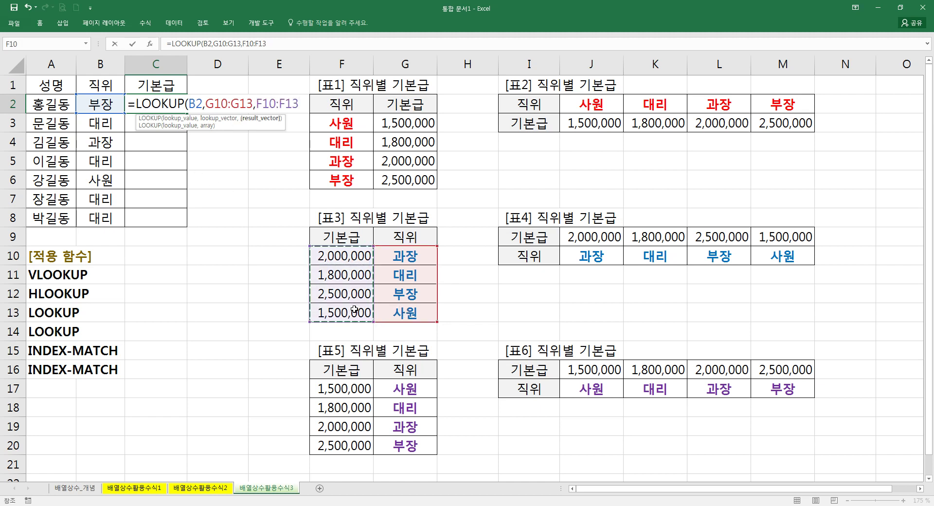
{"action": "key", "text": "Return"}
Make both vector ranges in the C2 LOOKUP formula absolute and fill it down through C8.
{"action": "key", "text": "Up"}
{"action": "key", "text": "F2"}
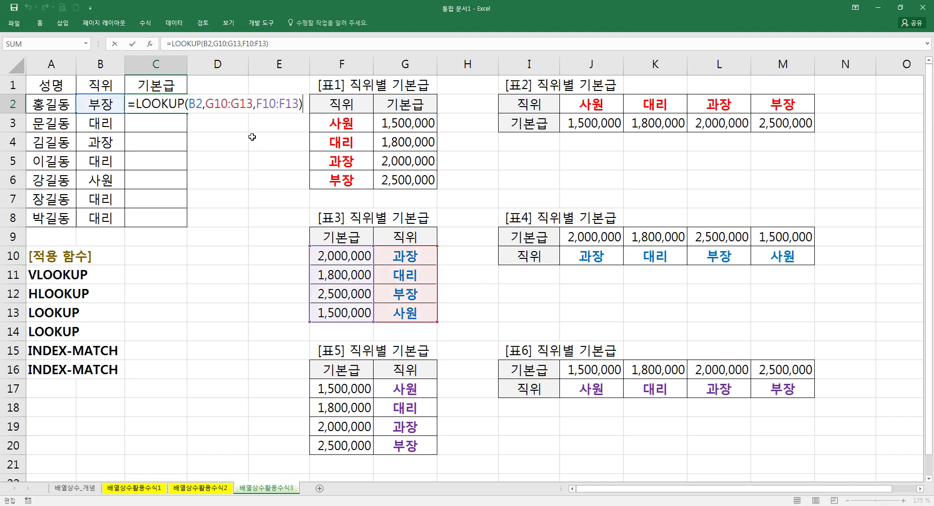
{"action": "left_click_drag", "start_coordinate": [221, 107], "coordinate": [287, 107]}
{"action": "key", "text": "F4"}
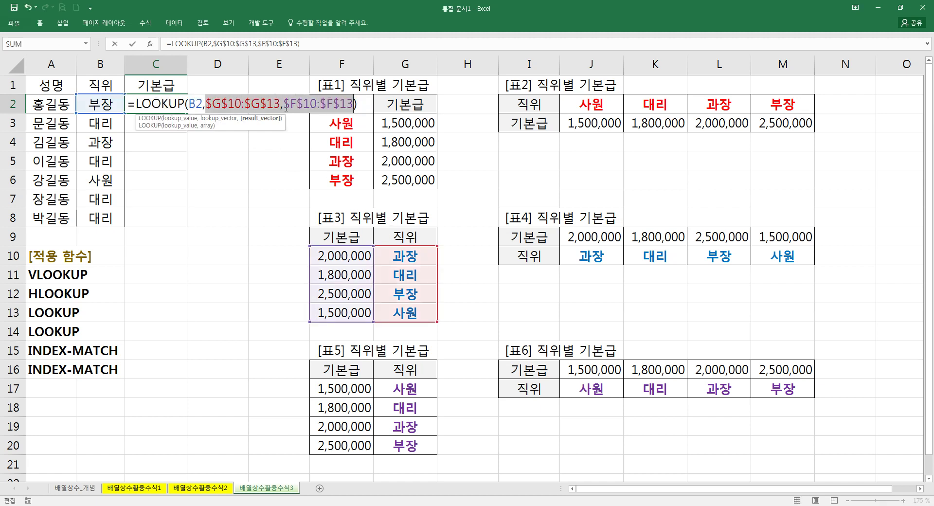
{"action": "key", "text": "Return"}
{"action": "left_click", "coordinate": [180, 104]}
{"action": "left_click_drag", "start_coordinate": [188, 113], "coordinate": [189, 223]}
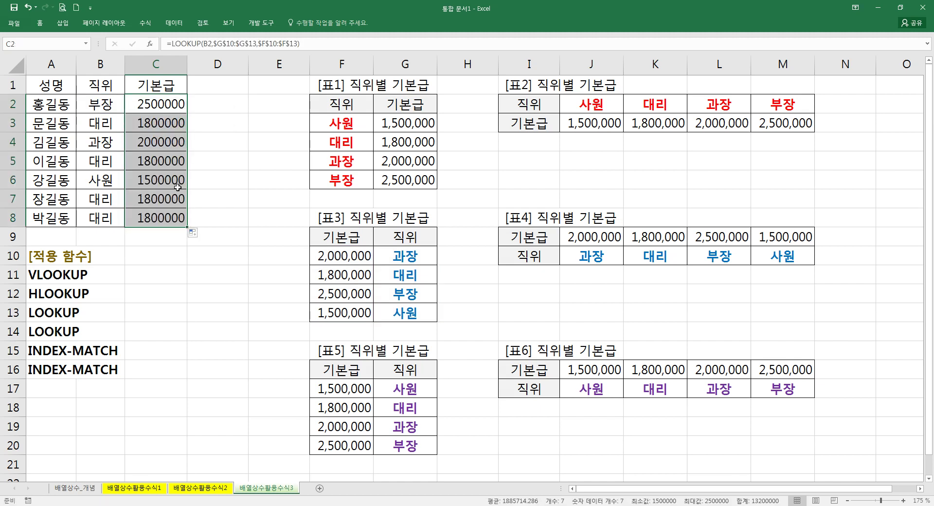
Review the LOOKUP formula in C2 and compare its [표3] ranges with the sorted [표5] table in F16:G20.
{"action": "double_click", "coordinate": [166, 106]}
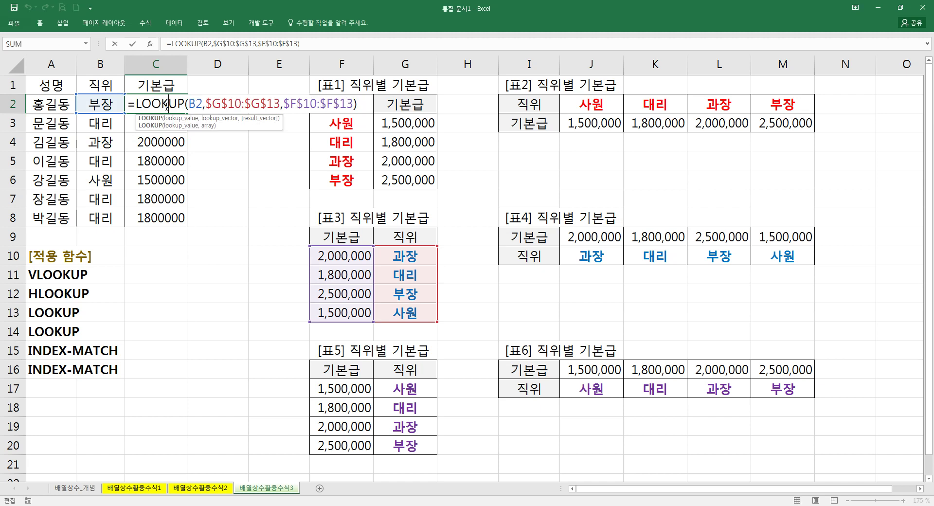
{"action": "key", "text": "Return"}
{"action": "left_click_drag", "start_coordinate": [344, 374], "coordinate": [414, 441]}
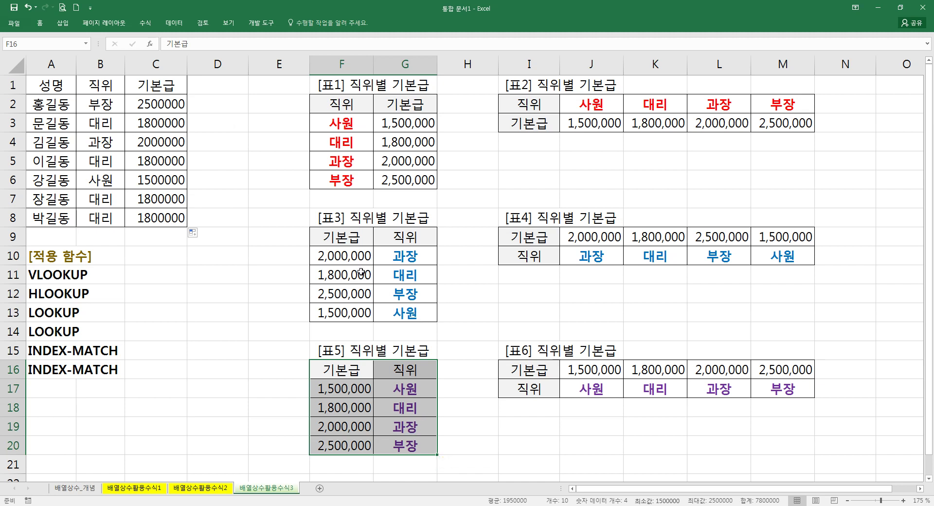
{"action": "double_click", "coordinate": [165, 106]}
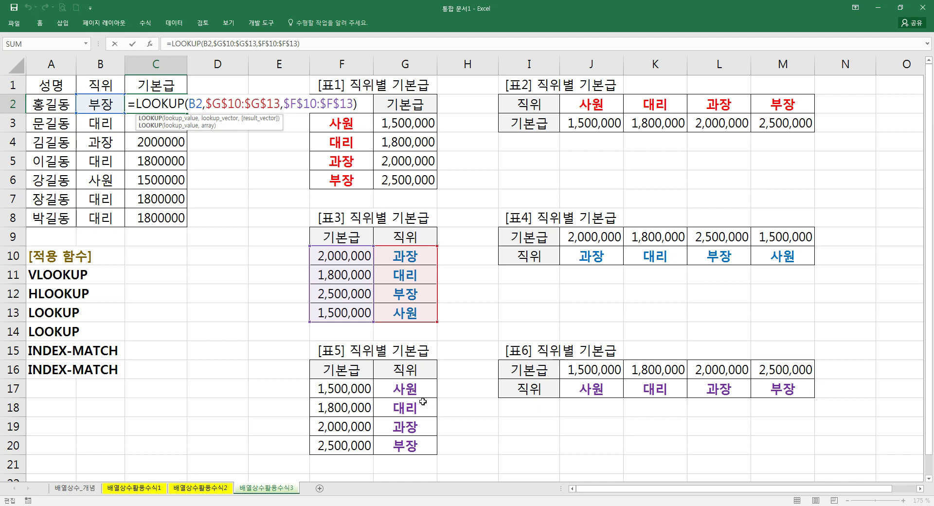
{"action": "key", "text": "ctrl+Return"}
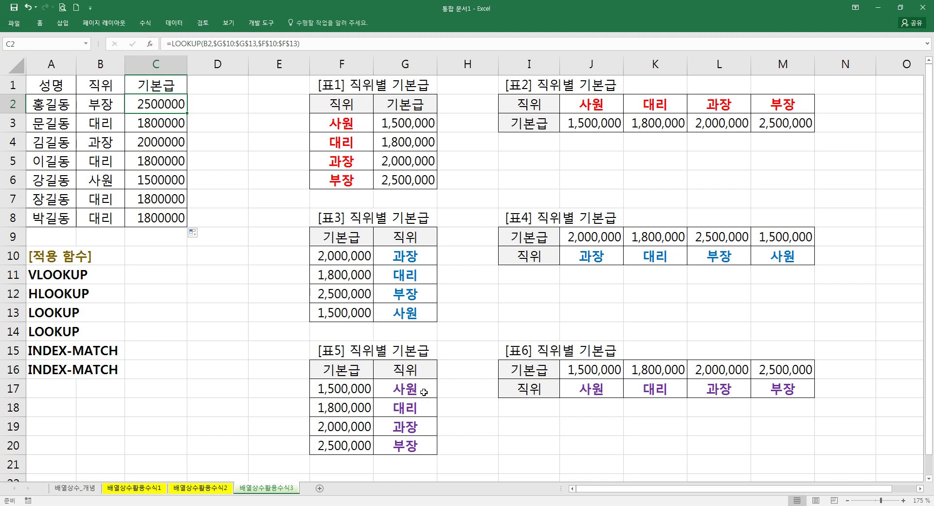
{"action": "left_click_drag", "start_coordinate": [421, 387], "coordinate": [424, 445]}
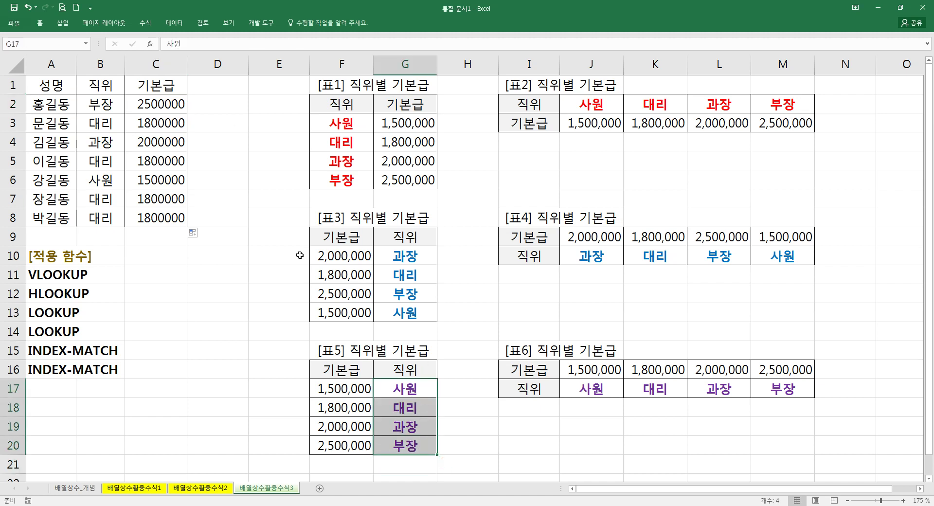
{"action": "left_click", "coordinate": [166, 108]}
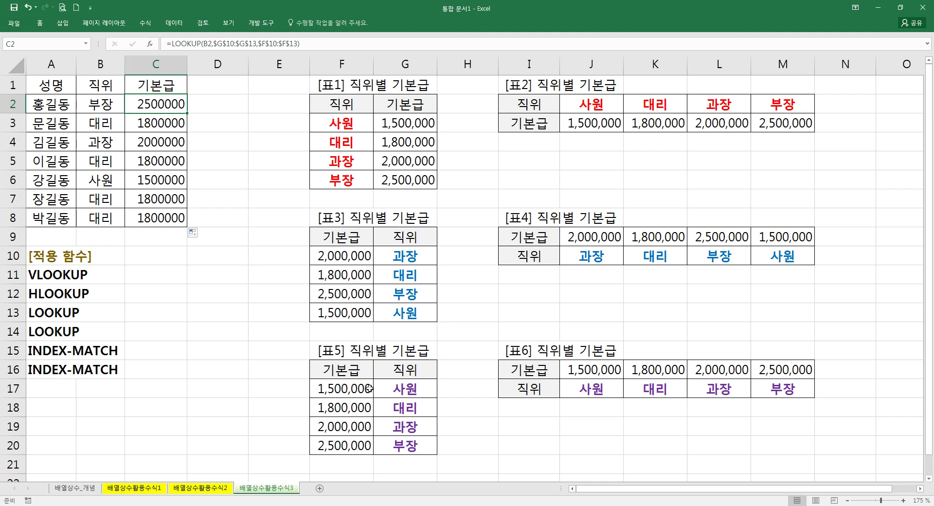
Replace the C2 formula's lookup vector with G17:G20 and its result vector with F17:F20.
{"action": "double_click", "coordinate": [169, 106]}
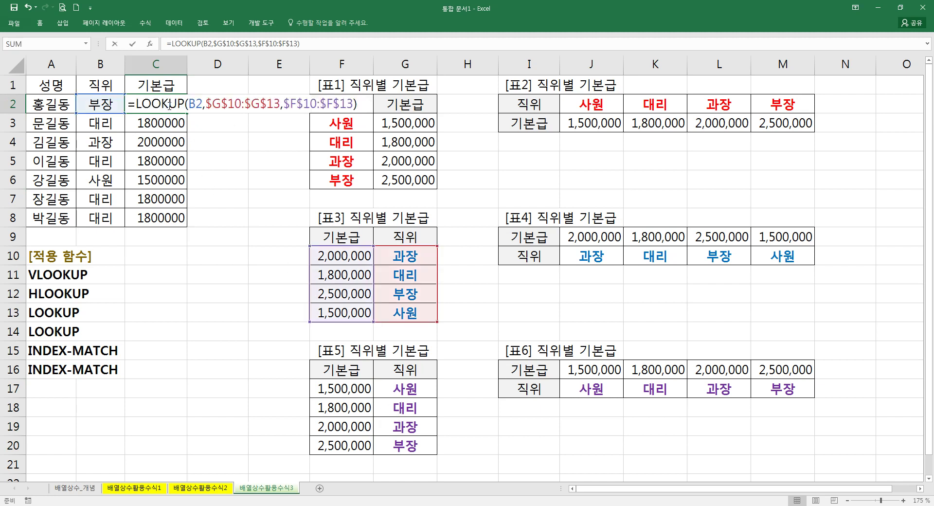
{"action": "left_click_drag", "start_coordinate": [208, 104], "coordinate": [281, 106]}
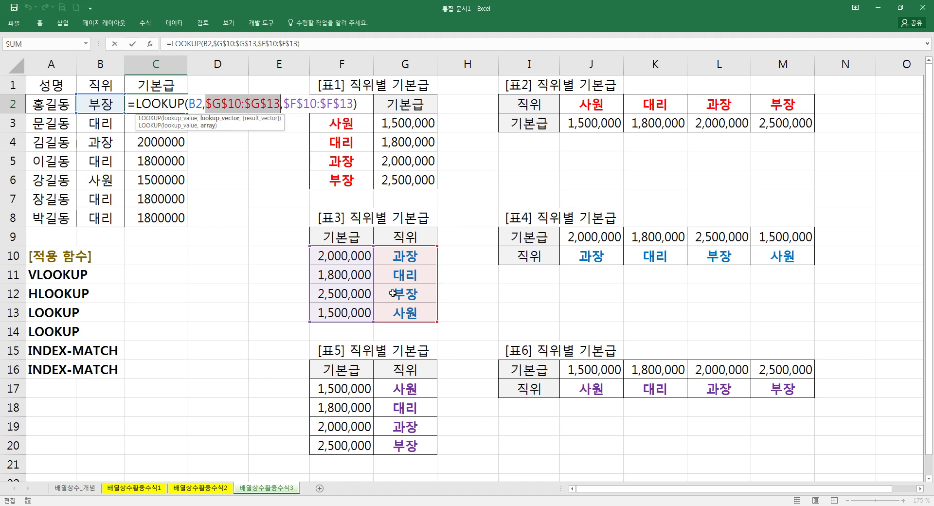
{"action": "left_click_drag", "start_coordinate": [412, 387], "coordinate": [408, 450]}
{"action": "left_click_drag", "start_coordinate": [256, 104], "coordinate": [324, 108]}
{"action": "left_click_drag", "start_coordinate": [361, 388], "coordinate": [358, 450]}
Convert the C2 formula's lookup vector into an array constant and change its first item to "과장".
{"action": "left_click_drag", "start_coordinate": [205, 103], "coordinate": [254, 102]}
{"action": "key", "text": "F9"}
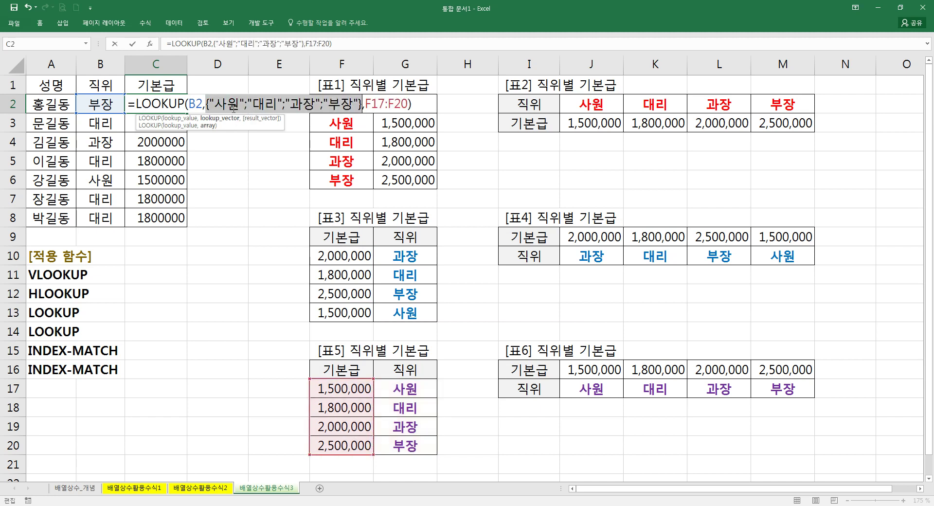
{"action": "left_click_drag", "start_coordinate": [214, 104], "coordinate": [240, 103]}
{"action": "type", "text": "rhk"}
{"action": "key", "text": "BackSpace"}
{"action": "key", "text": "BackSpace"}
{"action": "key", "text": "BackSpace"}
{"action": "type", "text": "과장"}
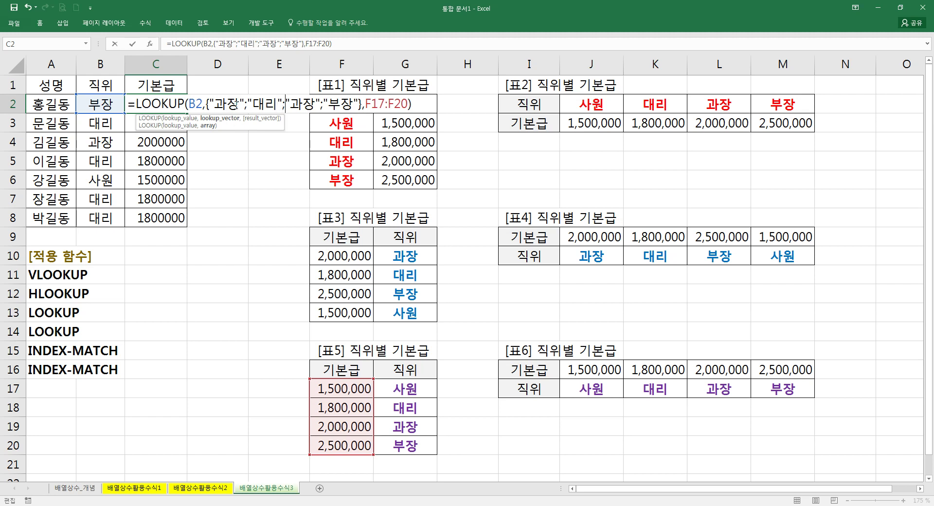
Change the lookup array's third item to "부장" and its fourth to "사원", and enter the C2 formula.
{"action": "type", "text": "부사"}
{"action": "key", "text": "Delete"}
{"action": "key", "text": "Delete"}
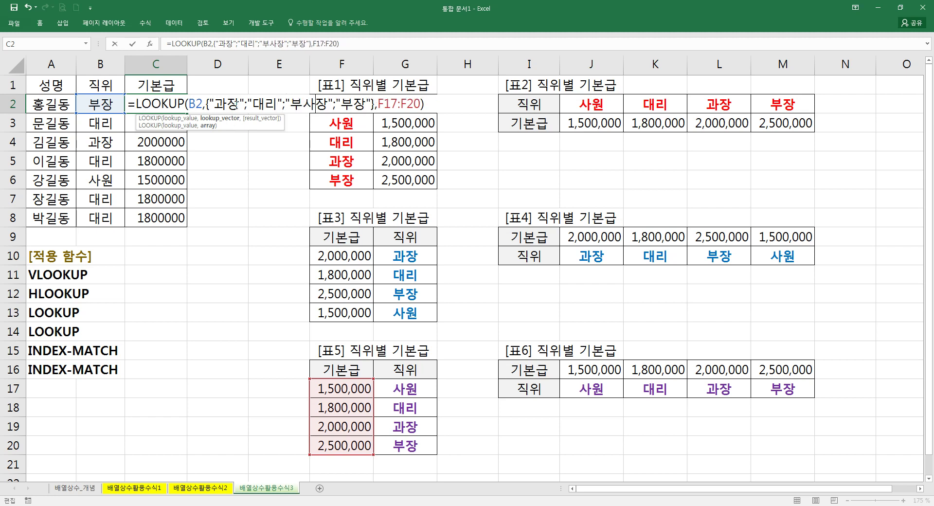
{"action": "key", "text": "BackSpace"}
{"action": "type", "text": "장"}
{"action": "key", "text": "Right"}
{"action": "key", "text": "Right"}
{"action": "key", "text": "Right"}
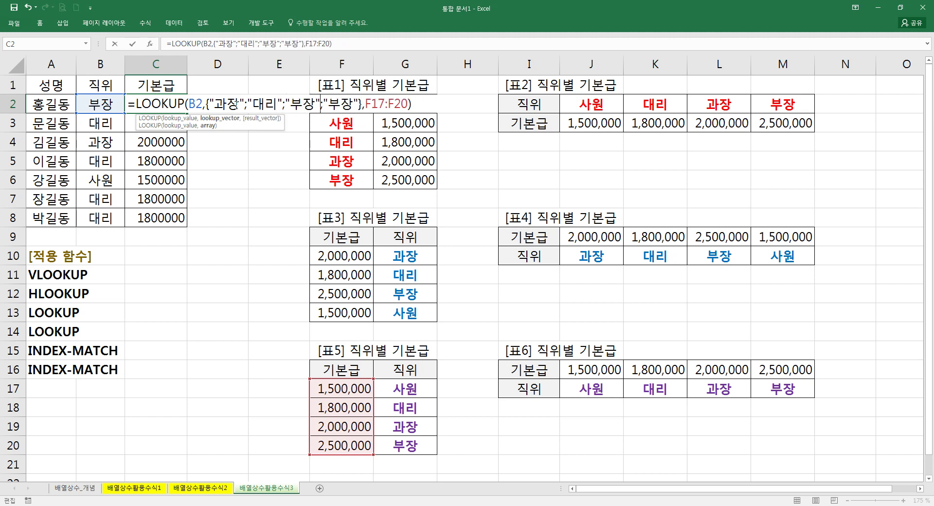
{"action": "type", "text": "사원"}
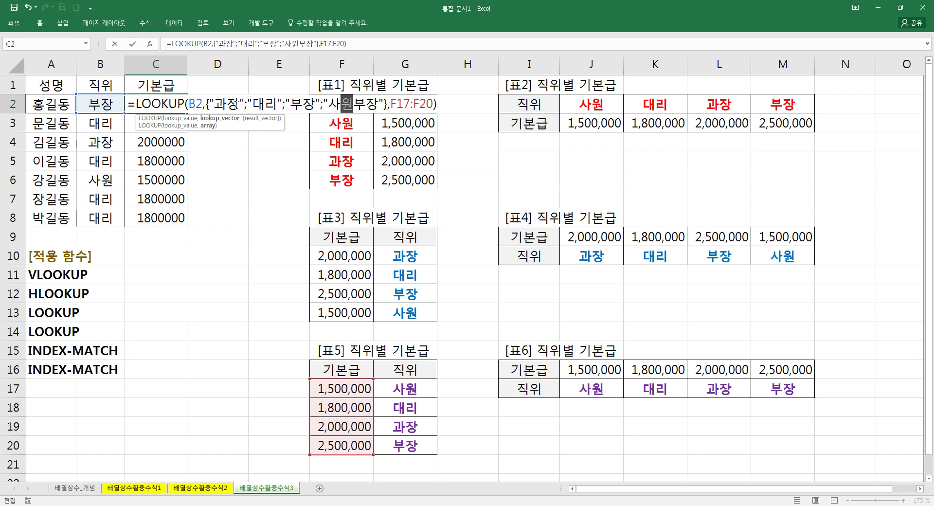
{"action": "key", "text": "Delete"}
{"action": "key", "text": "Delete"}
{"action": "key", "text": "Return"}
{"action": "key", "text": "Up"}
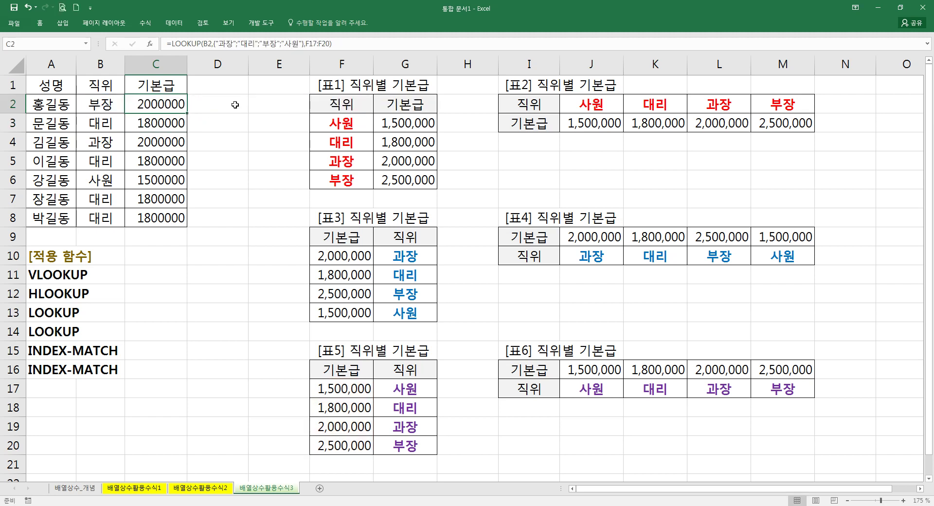
Fill the C2 LOOKUP formula down through C8 and inspect the copied formula in C5.
{"action": "left_click_drag", "start_coordinate": [187, 113], "coordinate": [189, 216]}
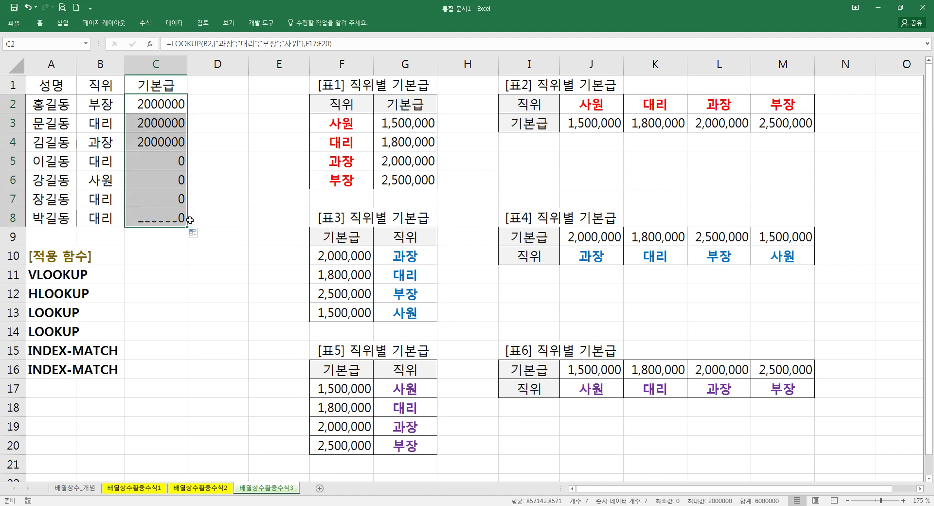
{"action": "double_click", "coordinate": [162, 104]}
{"action": "left_click_drag", "start_coordinate": [366, 104], "coordinate": [401, 104]}
{"action": "key", "text": "Return"}
{"action": "left_click", "coordinate": [175, 104]}
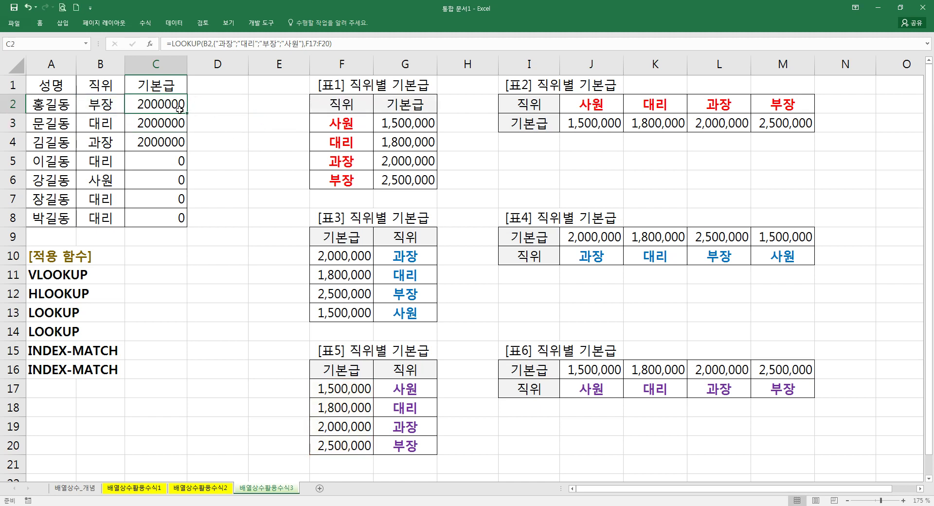
{"action": "double_click", "coordinate": [187, 113]}
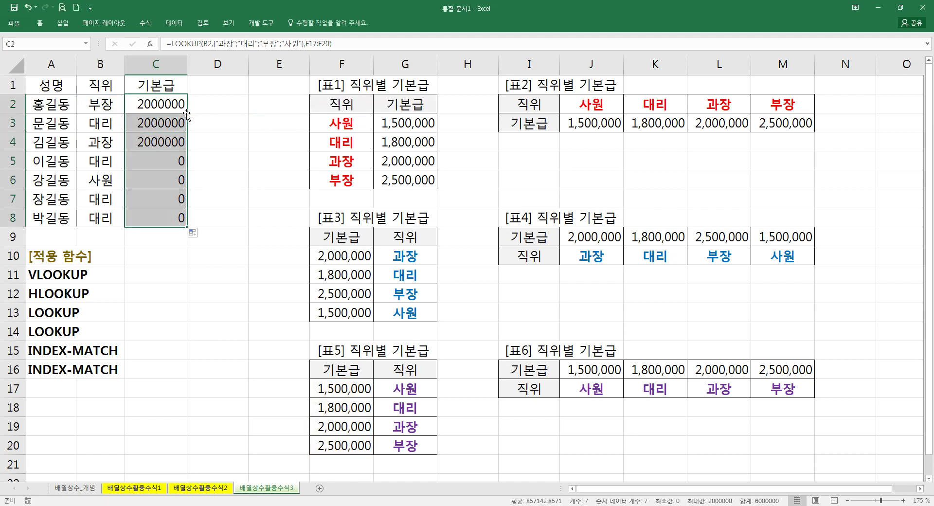
{"action": "left_click", "coordinate": [184, 163]}
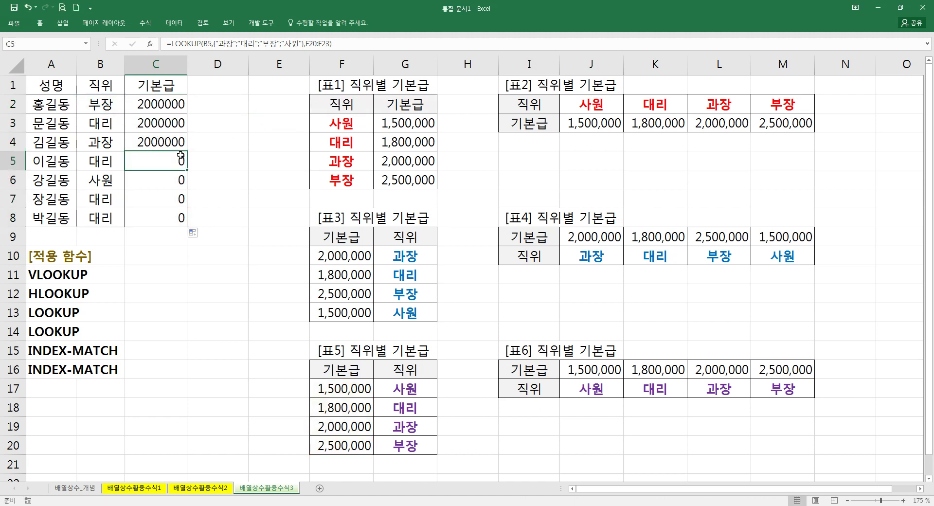
Convert the C2 formula's result vector F17:F20 into an array constant.
{"action": "double_click", "coordinate": [170, 104]}
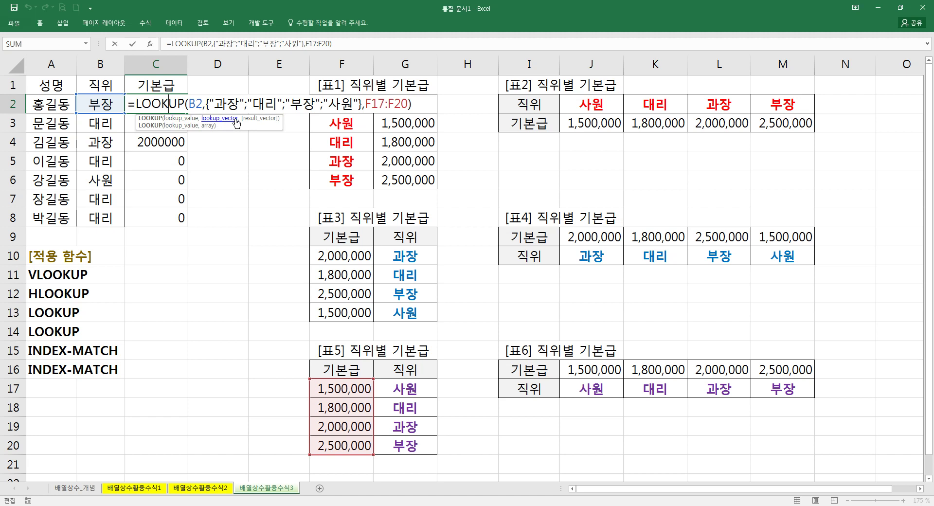
{"action": "left_click_drag", "start_coordinate": [365, 104], "coordinate": [407, 104]}
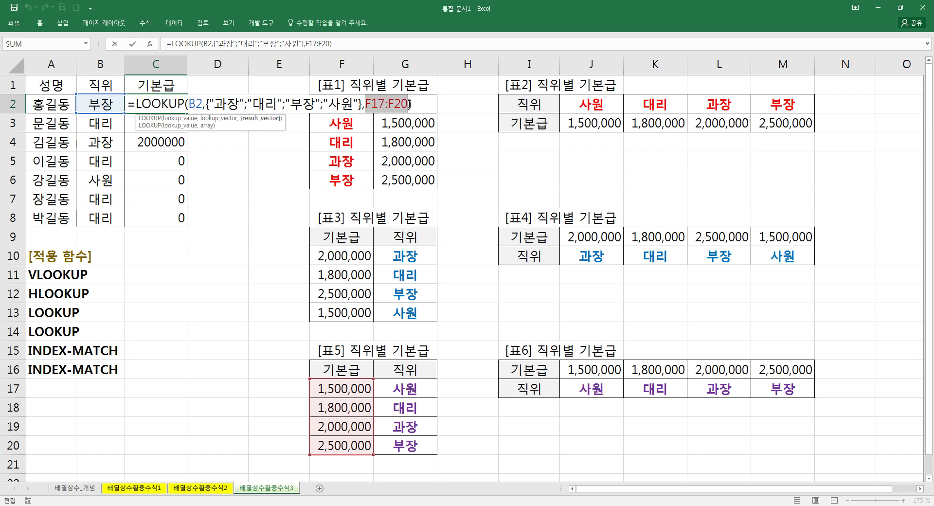
{"action": "type", "text": "{"}
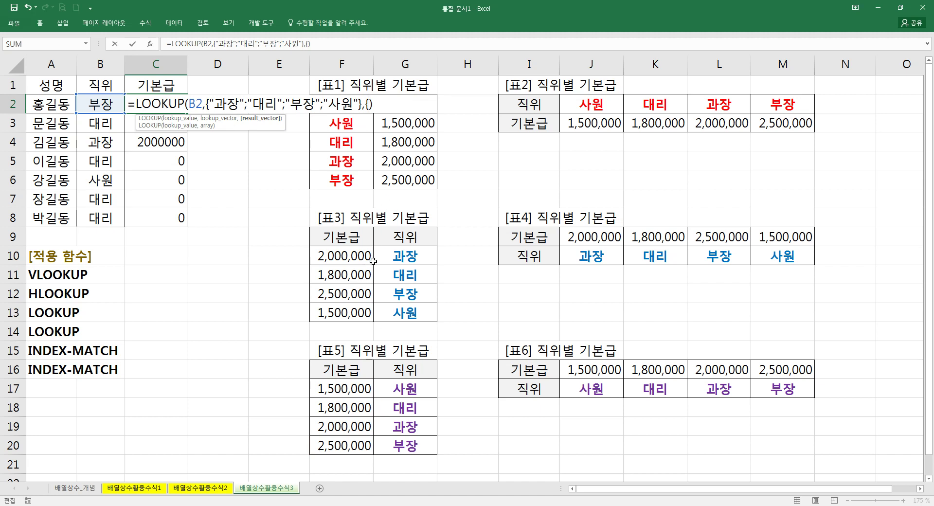
{"action": "key", "text": "BackSpace"}
{"action": "left_click_drag", "start_coordinate": [349, 387], "coordinate": [370, 447]}
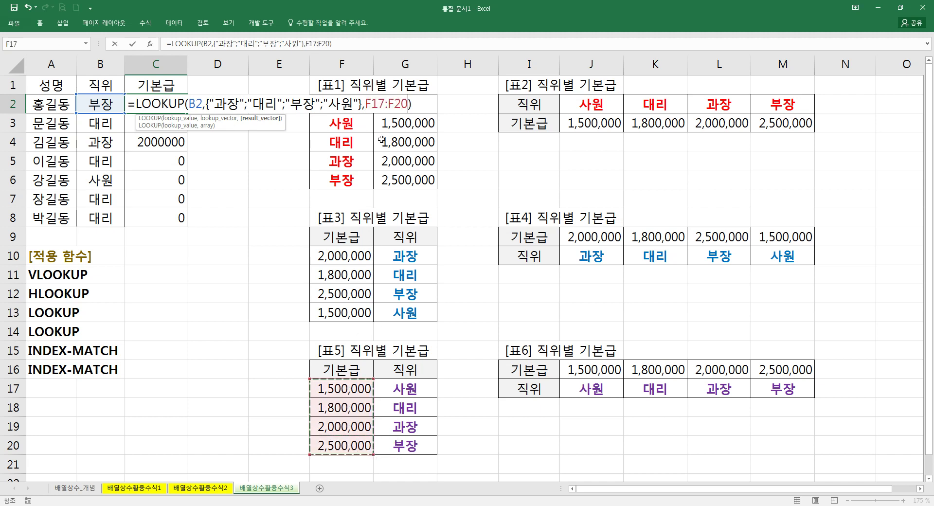
{"action": "mouse_move", "coordinate": [370, 104]}
{"action": "left_mouse_down"}
{"action": "mouse_move", "coordinate": [408, 103]}
{"action": "mouse_move", "coordinate": [365, 105]}
{"action": "left_mouse_up"}
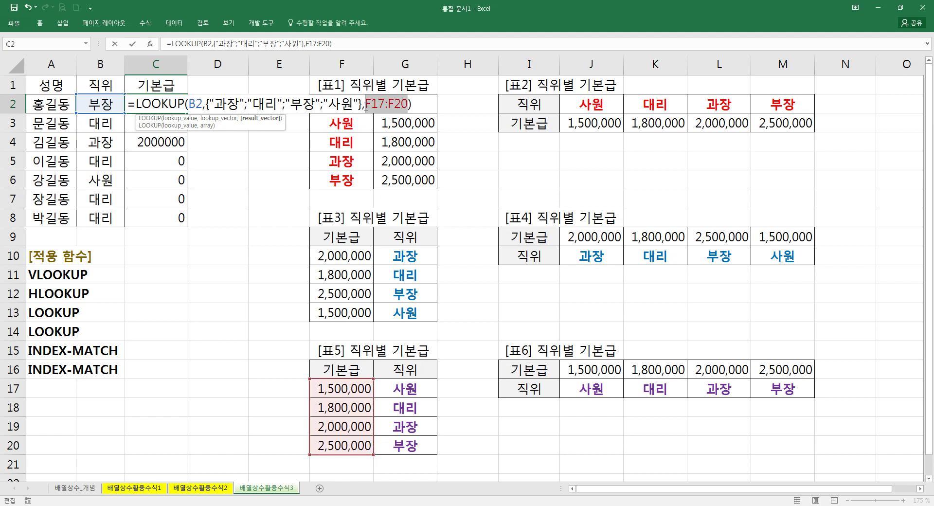
{"action": "key", "text": "F9"}
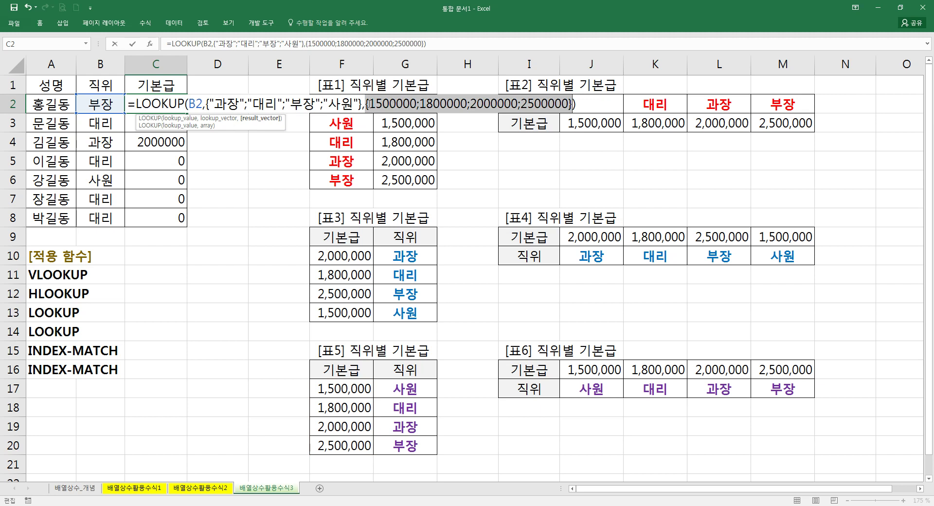
Reorder the C2 result array to {2000000;1800000;2500000;1500000} and fill the formula down through C8.
{"action": "left_click_drag", "start_coordinate": [378, 103], "coordinate": [370, 104]}
{"action": "type", "text": "20"}
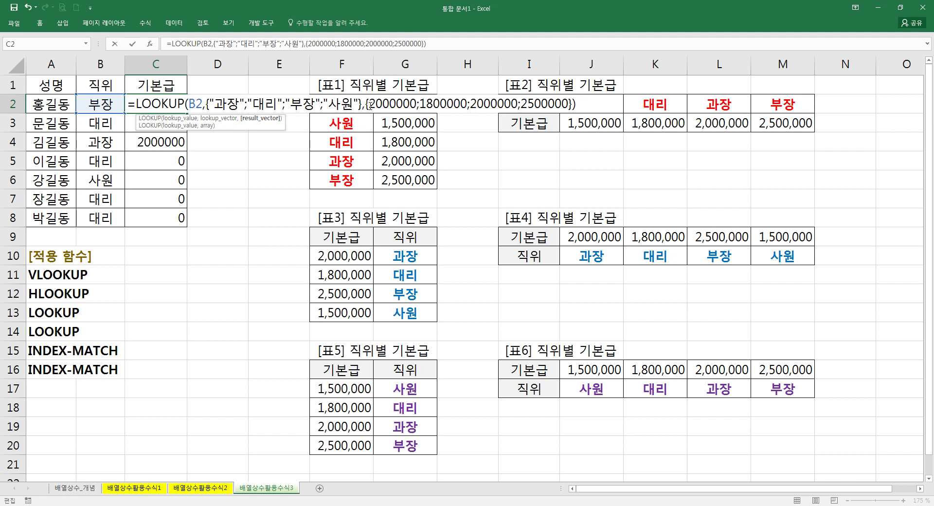
{"action": "type", "text": "5"}
{"action": "key", "text": "Delete"}
{"action": "type", "text": "1"}
{"action": "key", "text": "Delete"}
{"action": "key", "text": "ctrl+Return"}
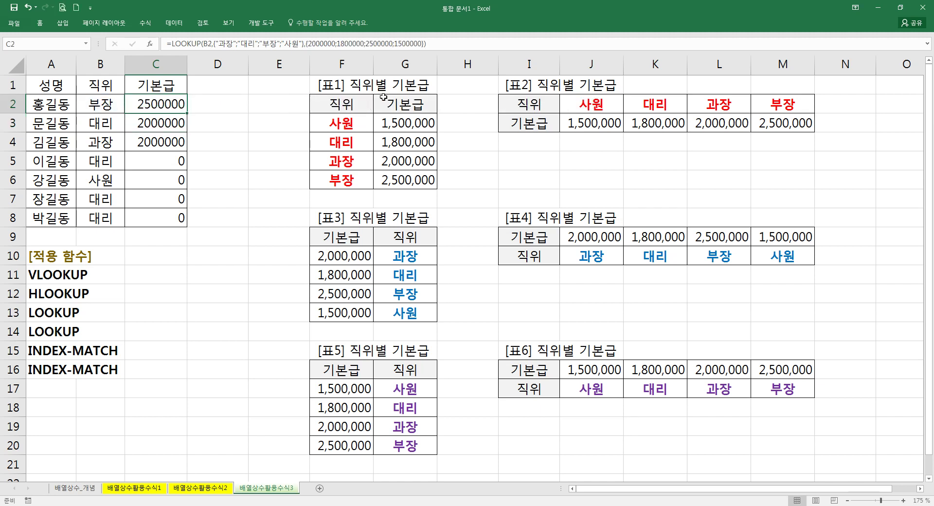
{"action": "left_click_drag", "start_coordinate": [188, 113], "coordinate": [182, 216]}
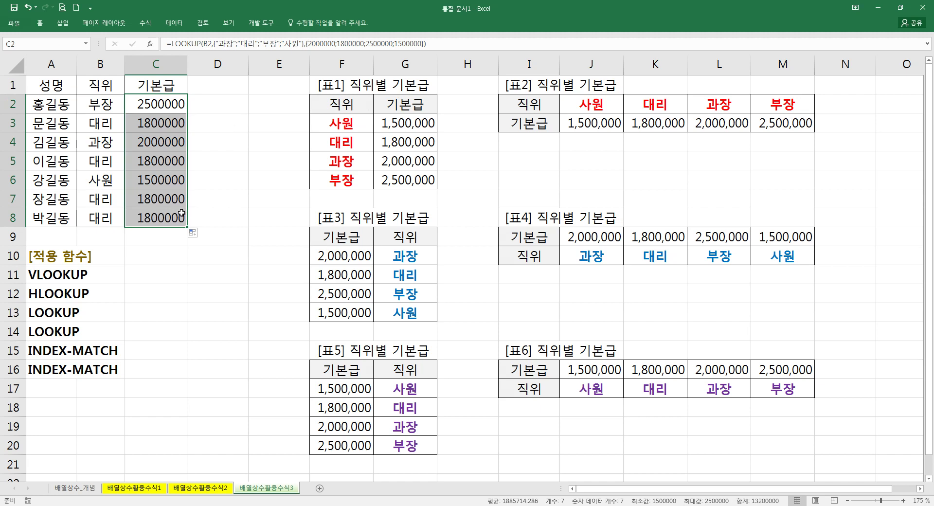
Review the finished C2 formula and clear the LOOKUP formulas from C2:C8.
{"action": "double_click", "coordinate": [158, 106]}
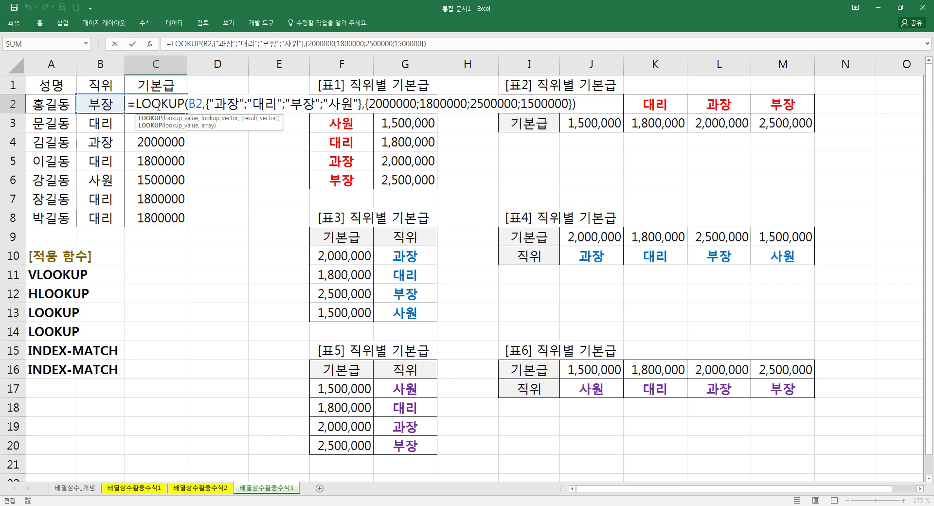
{"action": "key", "text": "Return"}
{"action": "left_click_drag", "start_coordinate": [158, 104], "coordinate": [158, 217]}
{"action": "key", "text": "Delete"}
{"action": "left_click", "coordinate": [171, 247]}
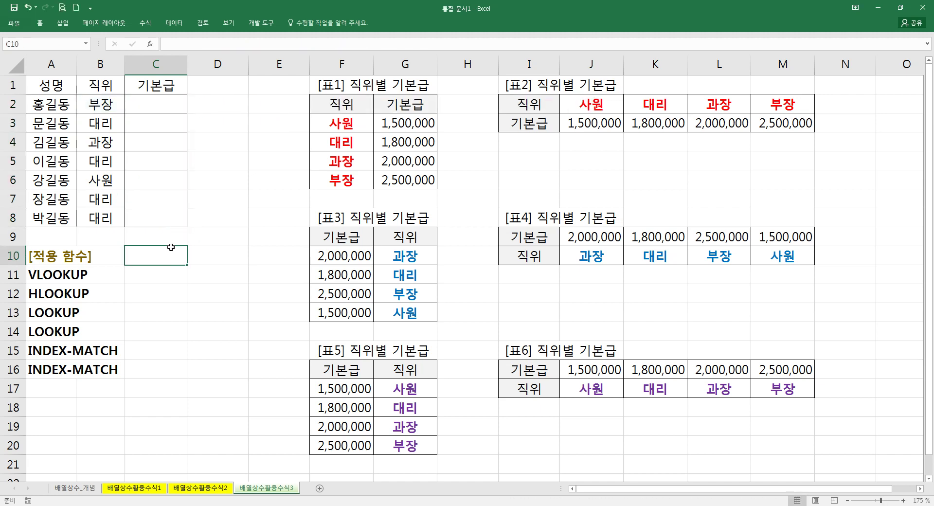
{"action": "left_click", "coordinate": [199, 274]}
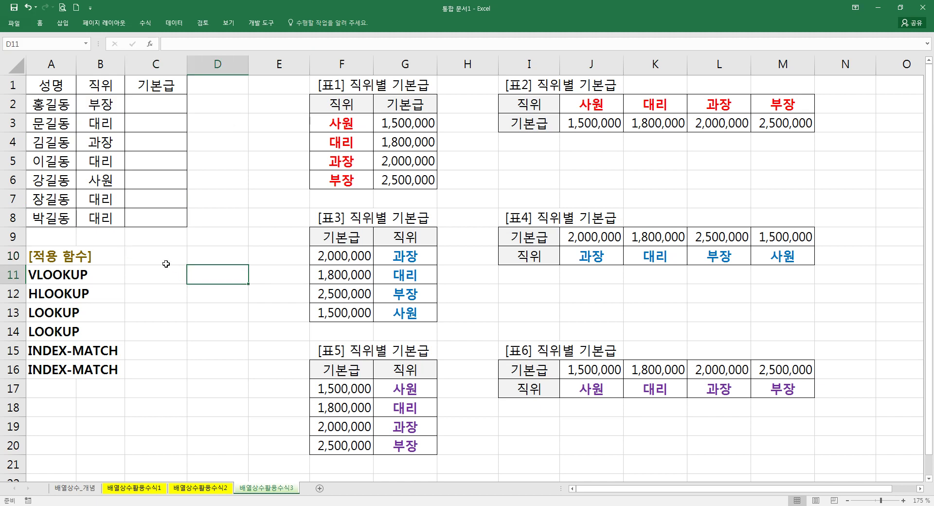
Enter =INDEX(F10:G13,3,2) in D2 to retrieve the value at row 3, column 2 of table 3.
{"action": "left_click", "coordinate": [211, 104]}
{"action": "type", "text": "=ㅑㅜㅇㄷㅌ"}
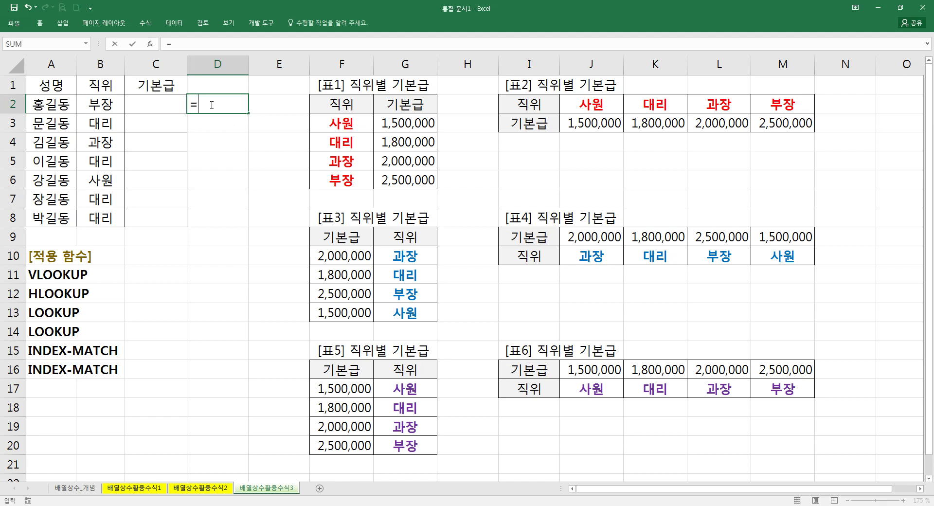
{"action": "key", "text": "BackSpace"}
{"action": "key", "text": "BackSpace"}
{"action": "key", "text": "BackSpace"}
{"action": "key", "text": "BackSpace"}
{"action": "key", "text": "BackSpace"}
{"action": "type", "text": "index"}
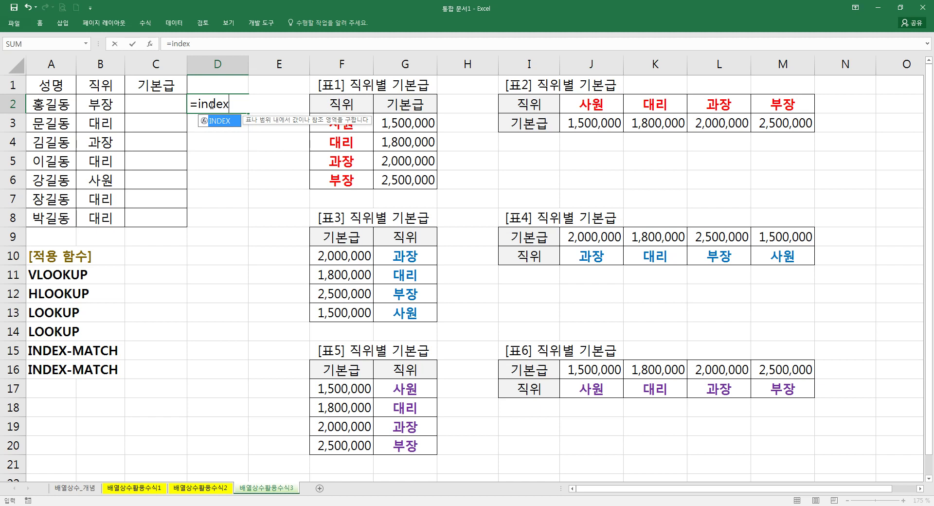
{"action": "key", "text": "Tab"}
{"action": "left_click_drag", "start_coordinate": [335, 252], "coordinate": [401, 318]}
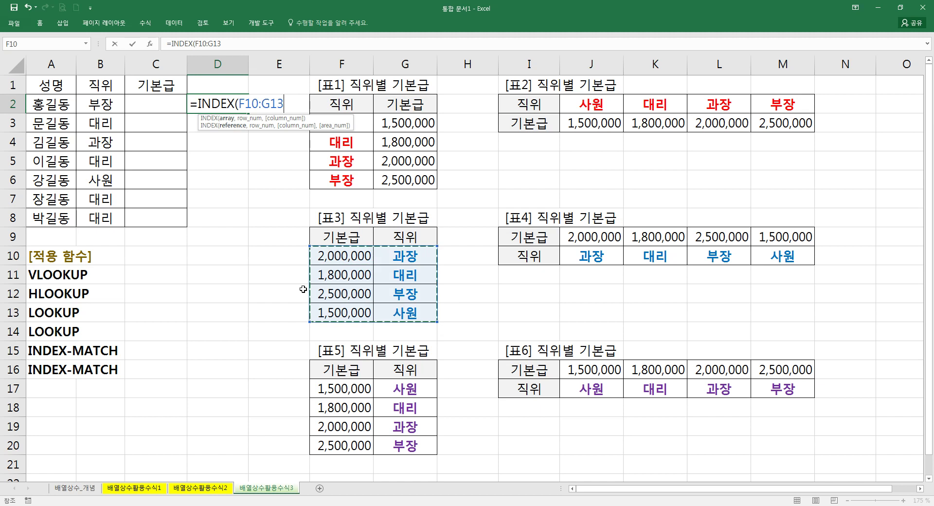
{"action": "type", "text": ",3"}
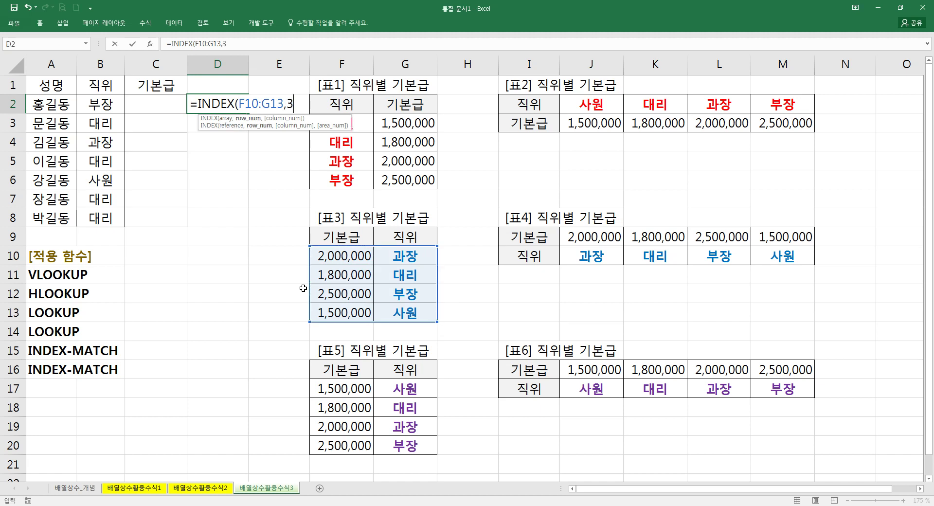
{"action": "type", "text": ",2)"}
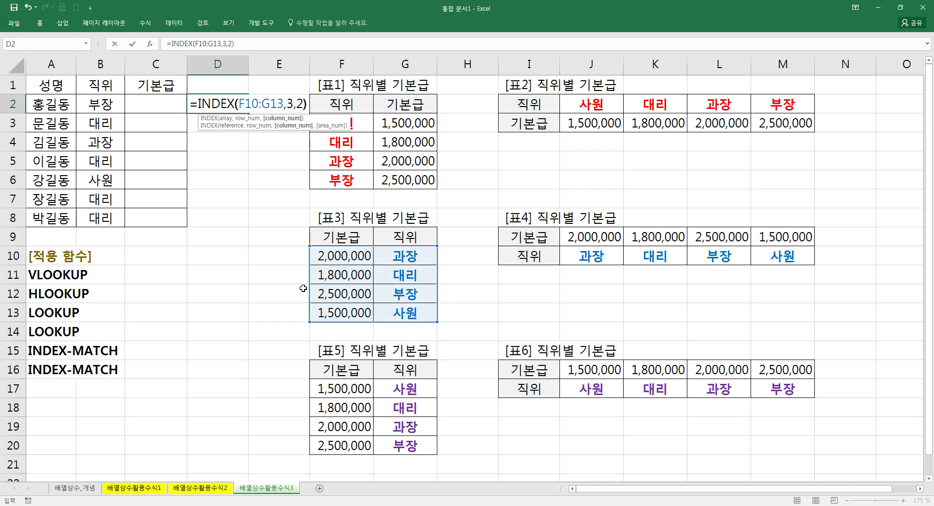
{"action": "key", "text": "Return"}
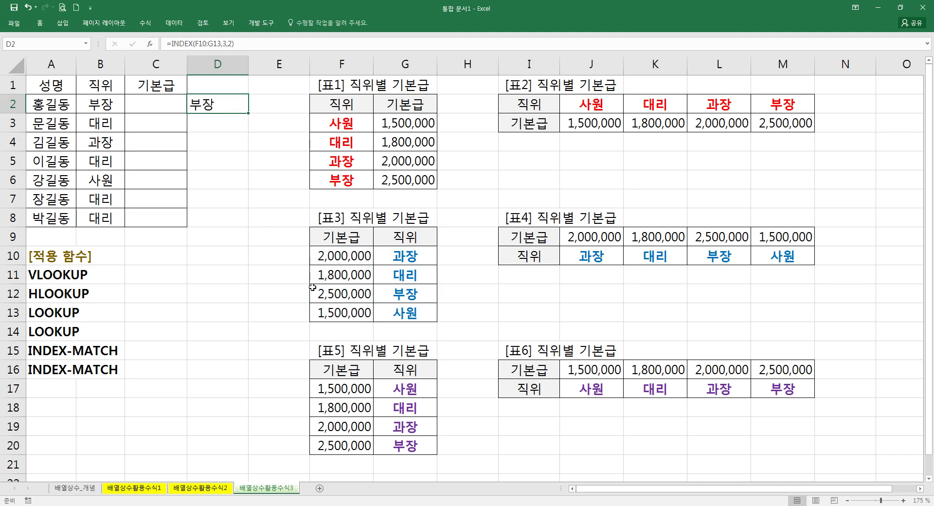
Convert the F10:G13 reference in the D2 INDEX formula into an array constant.
{"action": "left_click", "coordinate": [321, 256]}
{"action": "left_click_drag", "start_coordinate": [322, 257], "coordinate": [389, 313]}
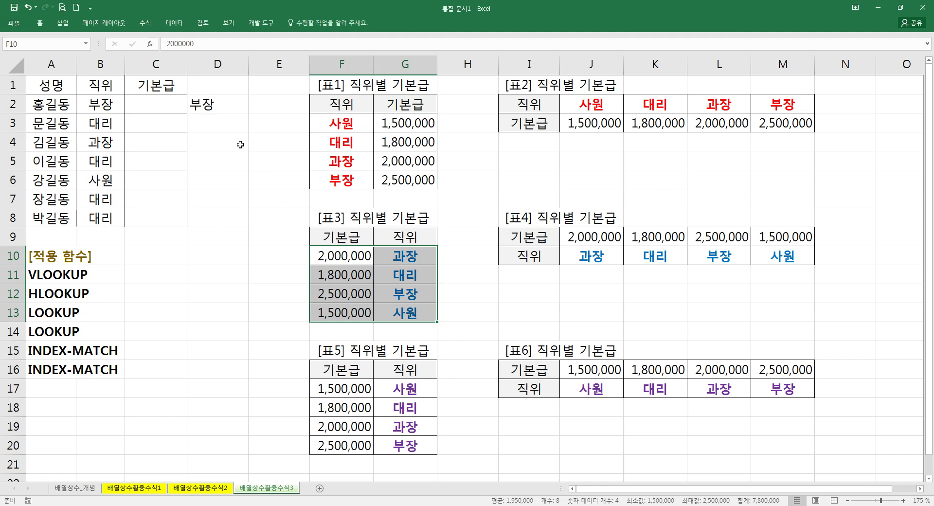
{"action": "left_click", "coordinate": [223, 108]}
{"action": "double_click", "coordinate": [223, 108]}
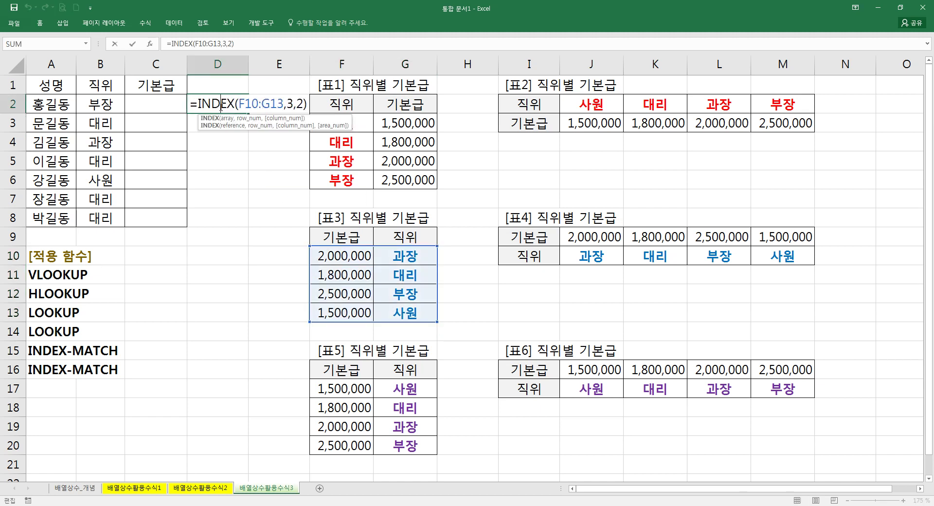
{"action": "left_click_drag", "start_coordinate": [238, 107], "coordinate": [284, 107]}
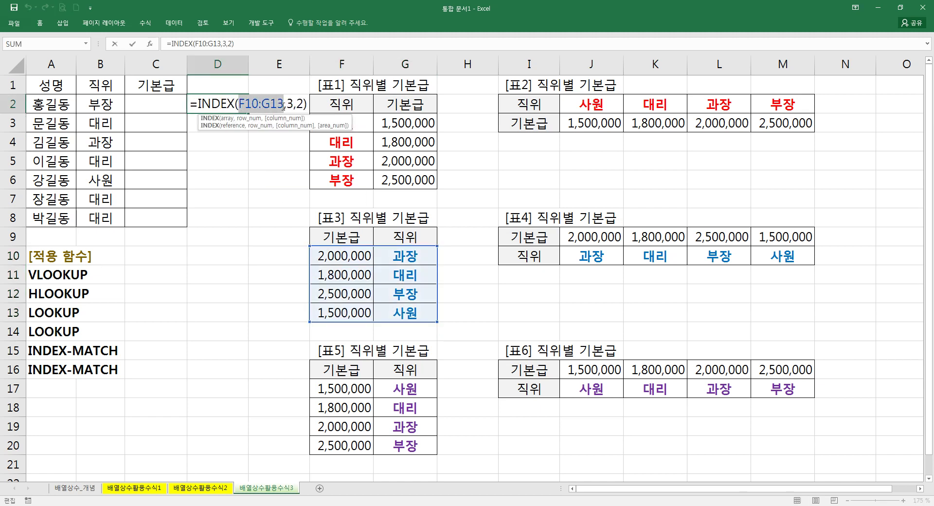
{"action": "key", "text": "F9"}
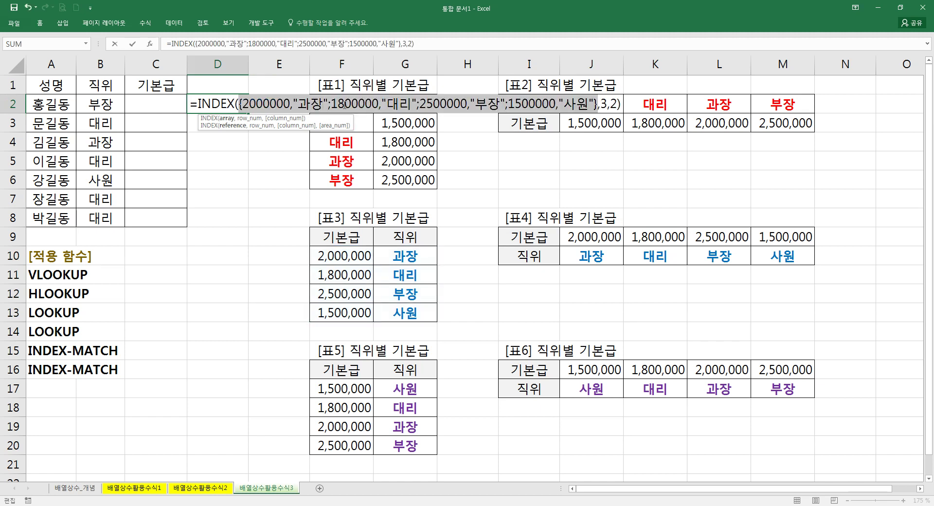
{"action": "key", "text": "Return"}
Review the D2 INDEX formula with its array constant and clear the cell.
{"action": "double_click", "coordinate": [222, 106]}
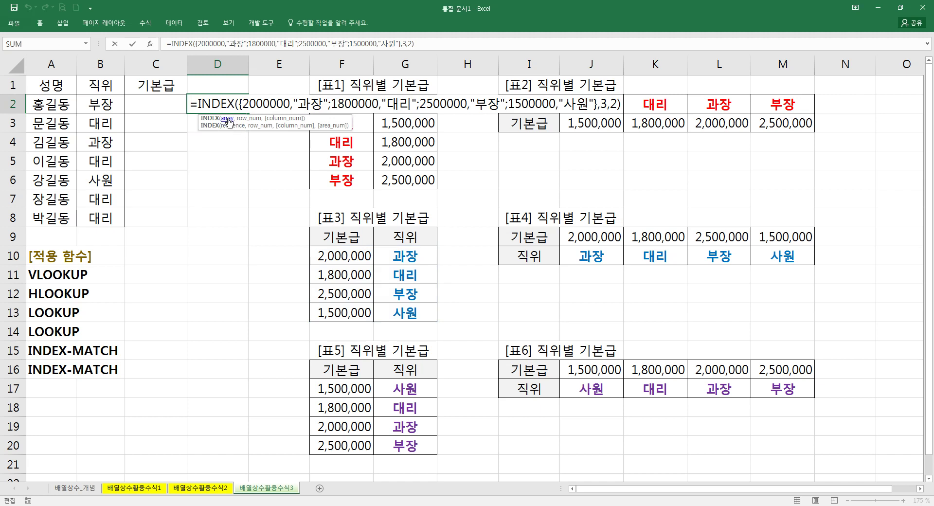
{"action": "key", "text": "Escape"}
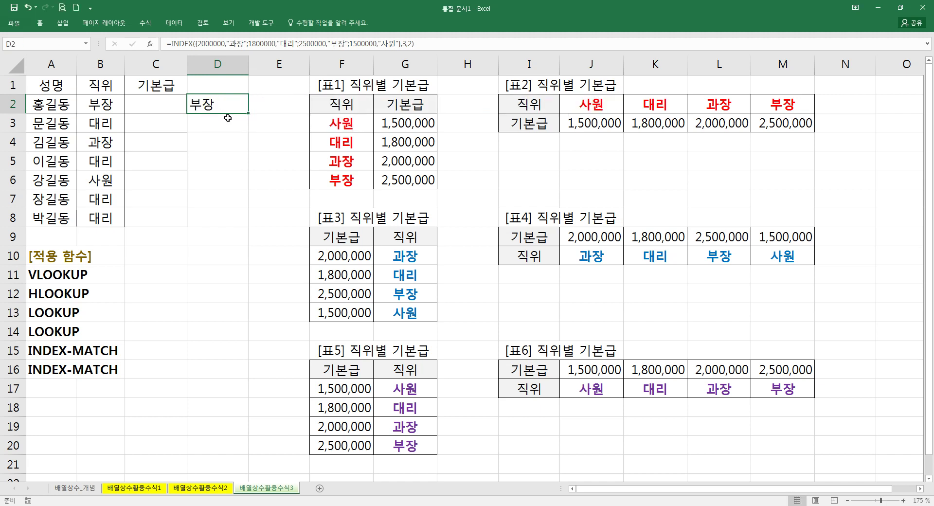
{"action": "key", "text": "Delete"}
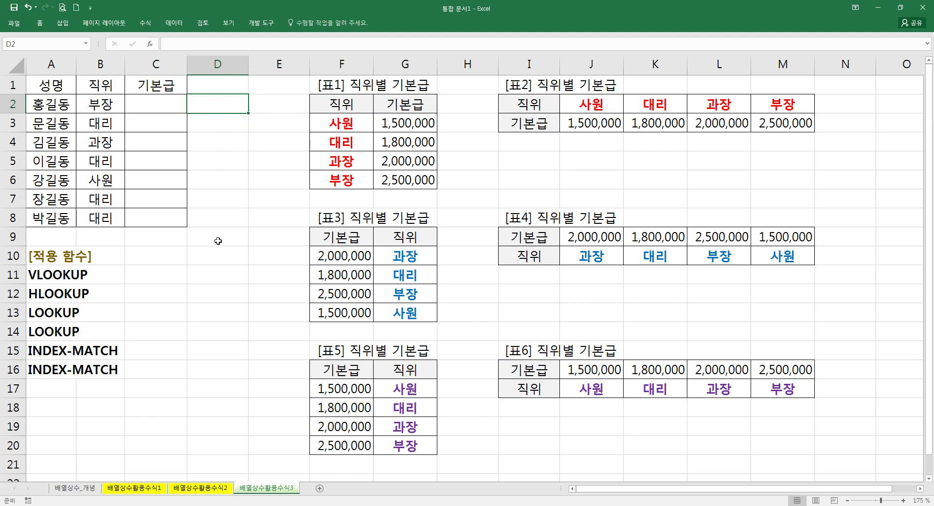
Enter =MATCH(B2,G17:G20,0) in D11 to find the position of B2's job title in table 5.
{"action": "left_click", "coordinate": [210, 266]}
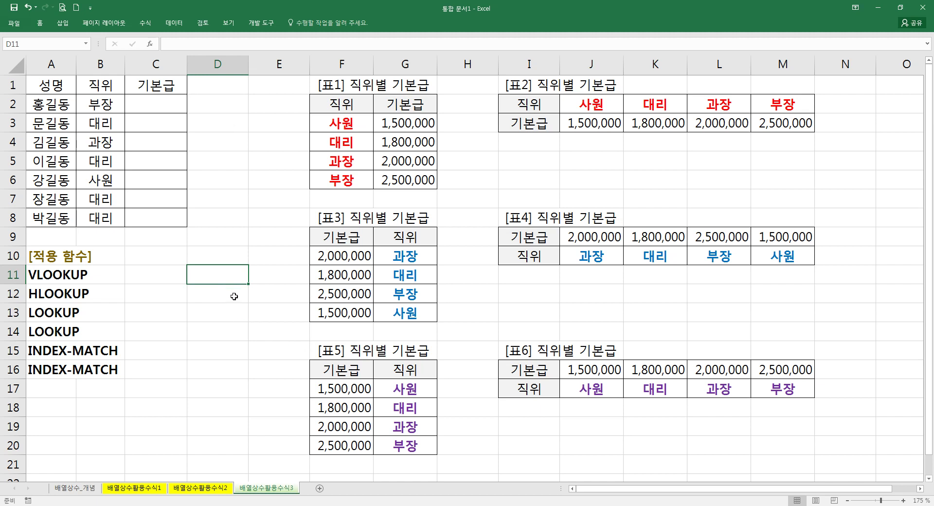
{"action": "type", "text": "=match"}
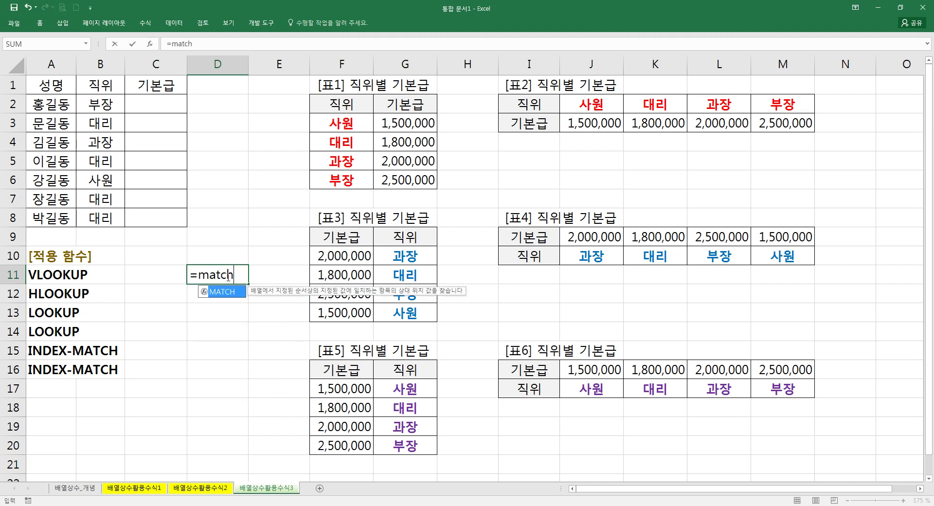
{"action": "key", "text": "Tab"}
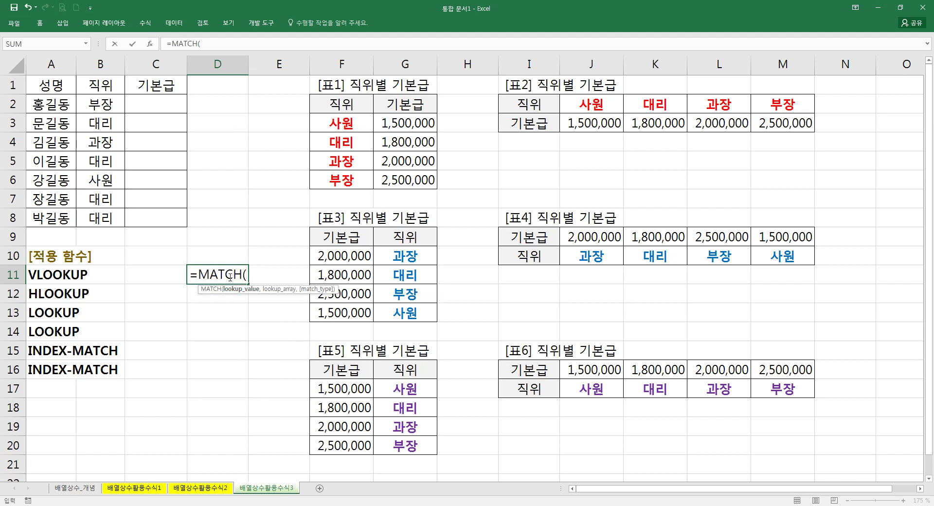
{"action": "left_click", "coordinate": [103, 110]}
{"action": "type", "text": ","}
{"action": "left_click_drag", "start_coordinate": [398, 397], "coordinate": [405, 443]}
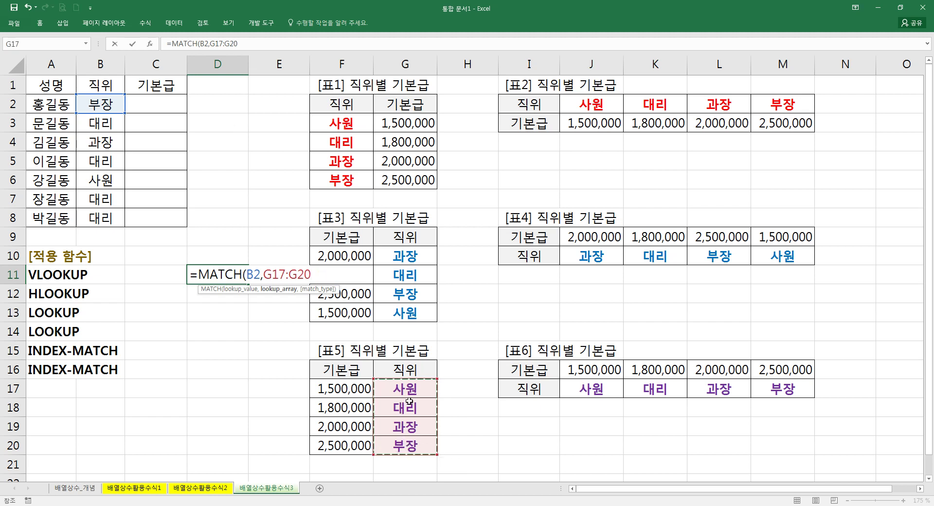
{"action": "type", "text": ",0)"}
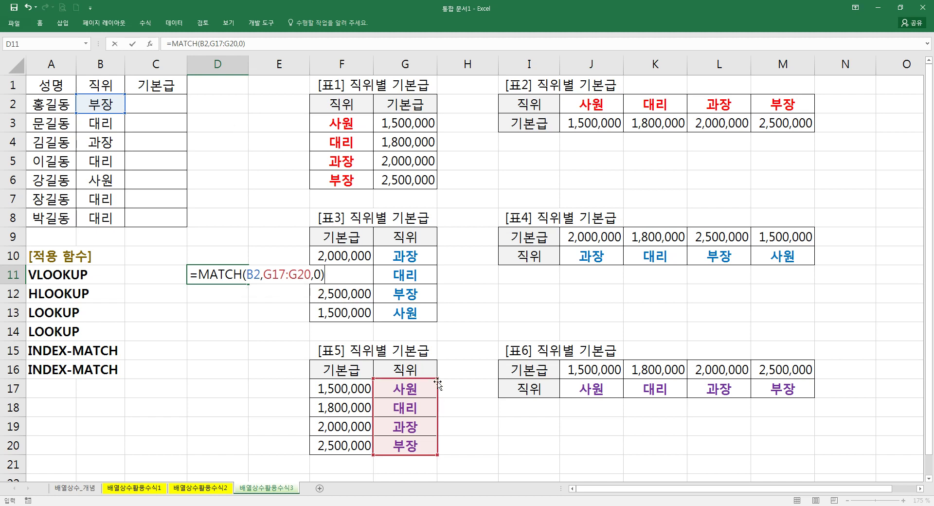
{"action": "key", "text": "Return"}
Convert the G17:G20 lookup array in the D11 MATCH formula into an array constant.
{"action": "left_click", "coordinate": [229, 276]}
{"action": "double_click", "coordinate": [229, 276]}
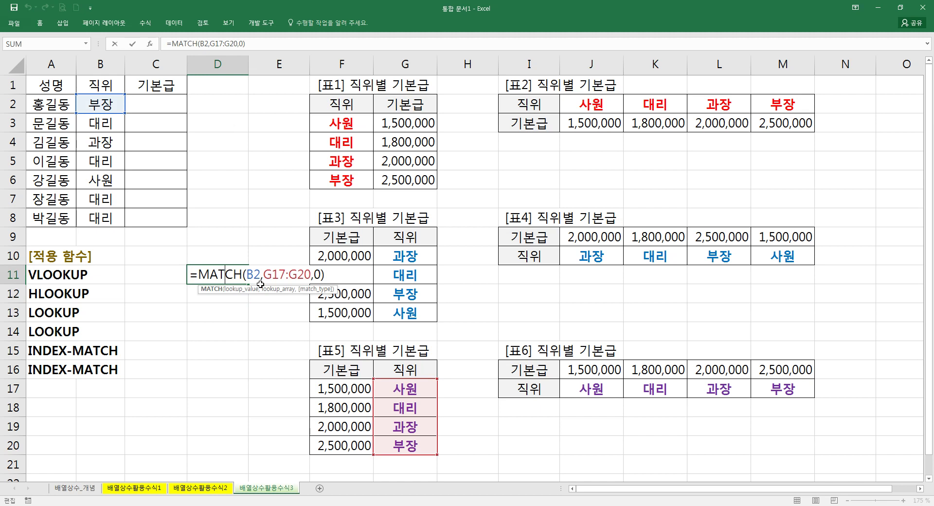
{"action": "left_click_drag", "start_coordinate": [263, 276], "coordinate": [309, 280]}
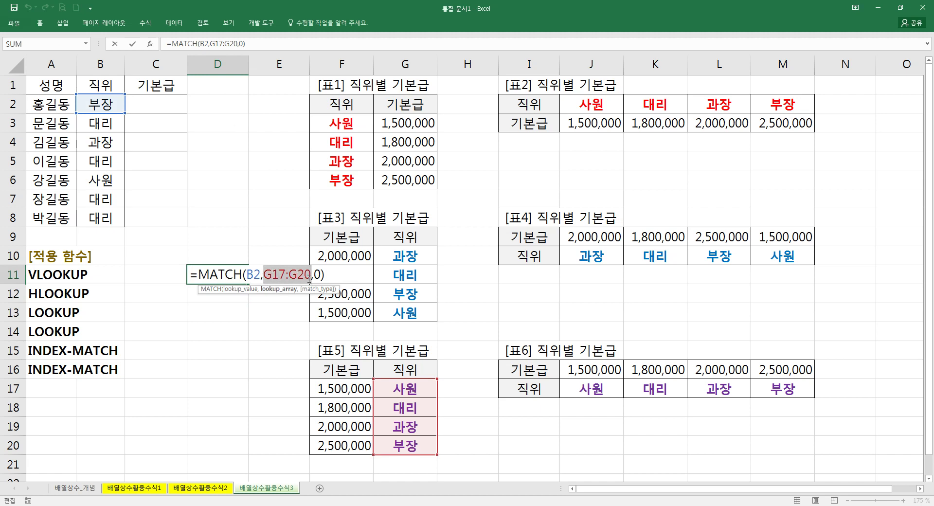
{"action": "key", "text": "F9"}
{"action": "left_click", "coordinate": [309, 280]}
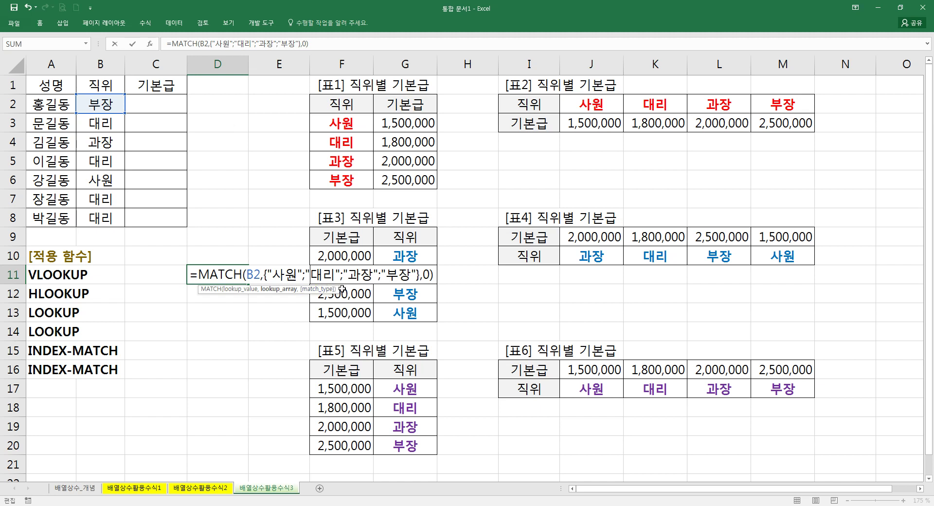
Replace the semicolons in D11's array constant with commas to make it the horizontal array {"사원","대리","과장","부장"}.
{"action": "left_click", "coordinate": [303, 275]}
{"action": "key", "text": "BackSpace"}
{"action": "type", "text": ","}
{"action": "left_click", "coordinate": [343, 276]}
{"action": "key", "text": "BackSpace"}
{"action": "type", "text": ","}
{"action": "left_click", "coordinate": [380, 276]}
{"action": "key", "text": "BackSpace"}
{"action": "type", "text": ","}
{"action": "key", "text": "Return"}
Review the D11 MATCH formula with its horizontal array constant and clear the cell.
{"action": "left_click", "coordinate": [244, 274]}
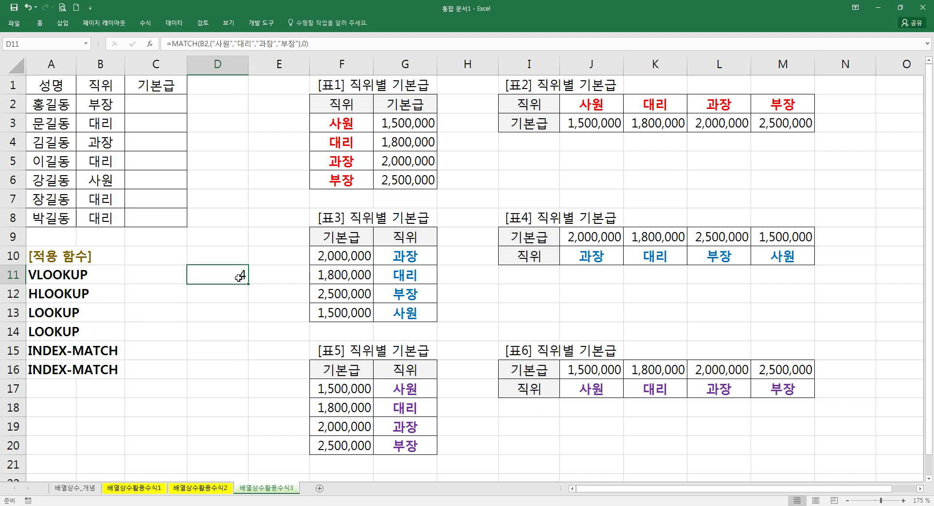
{"action": "double_click", "coordinate": [239, 276]}
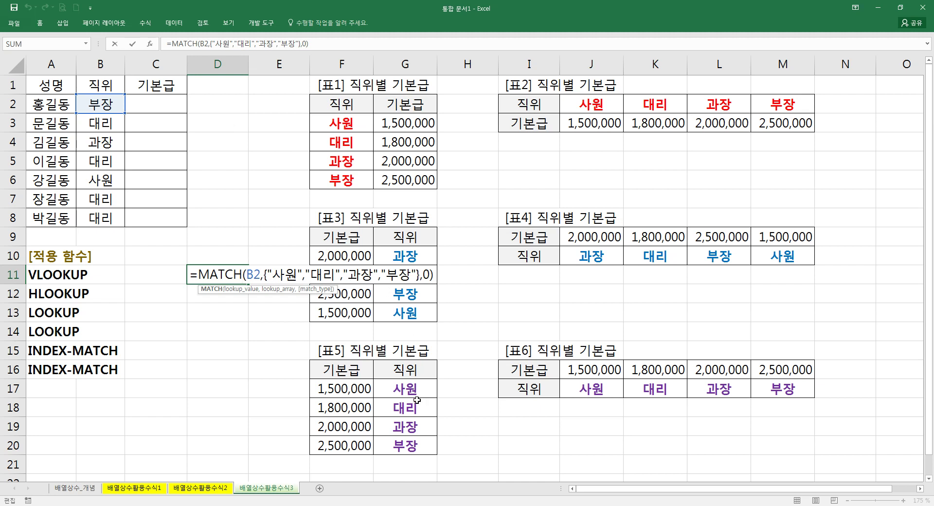
{"action": "key", "text": "Return"}
{"action": "double_click", "coordinate": [234, 277]}
{"action": "key", "text": "ctrl+Return"}
{"action": "key", "text": "Delete"}
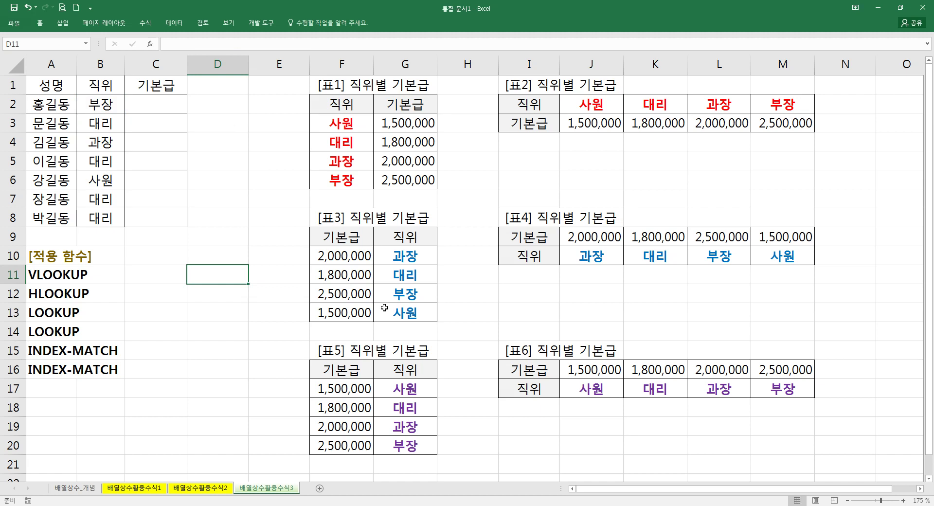